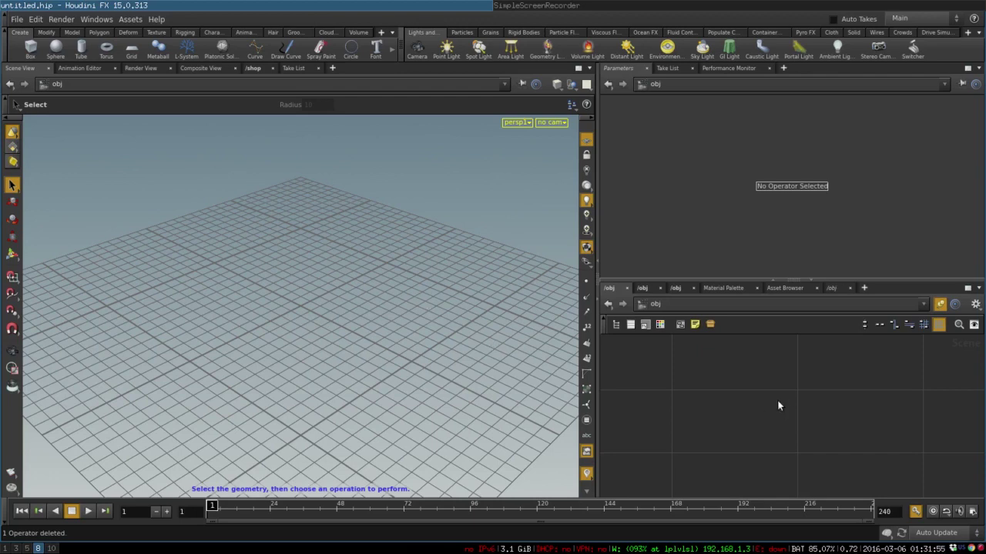
Step: Add a sphere object to the object-level network
key(Tab)
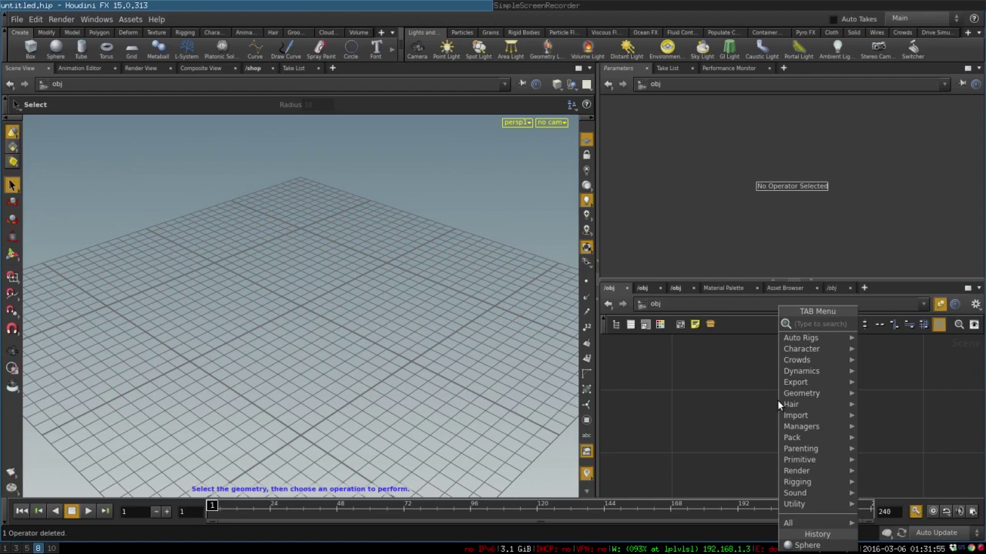
text(sph)
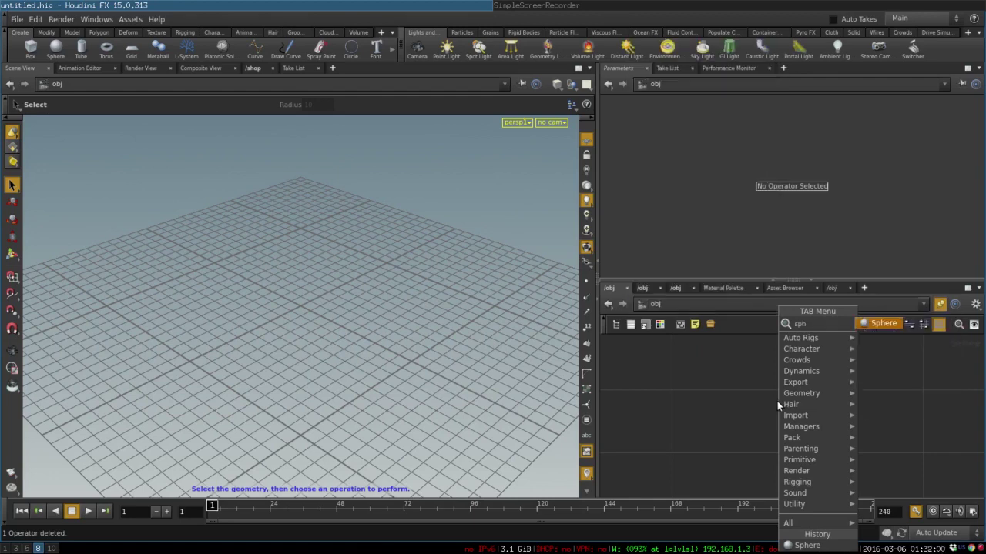
key(Return)
click(777, 402)
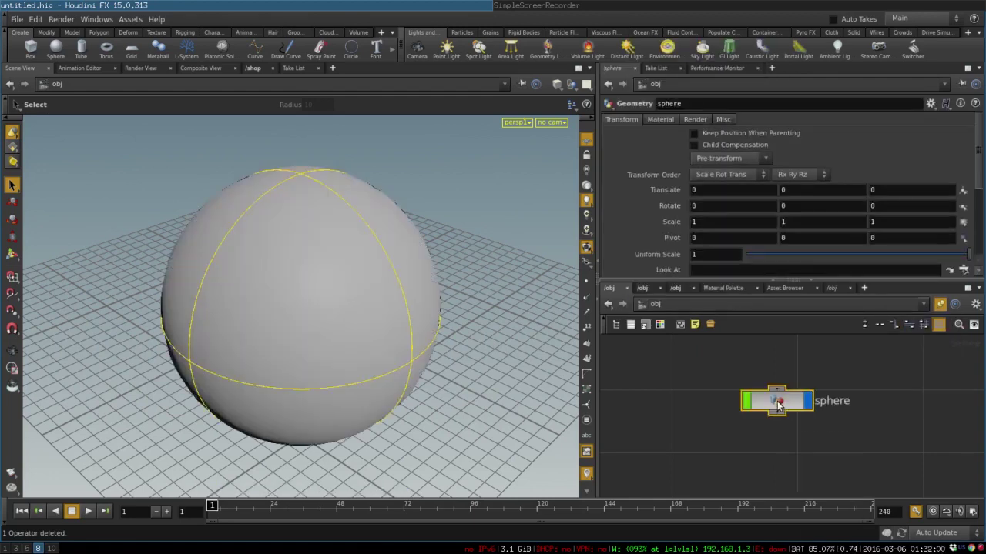
Step: Go inside the sphere object and set the sphere's primitive type to Polygon Mesh
double_click(777, 404)
click(713, 124)
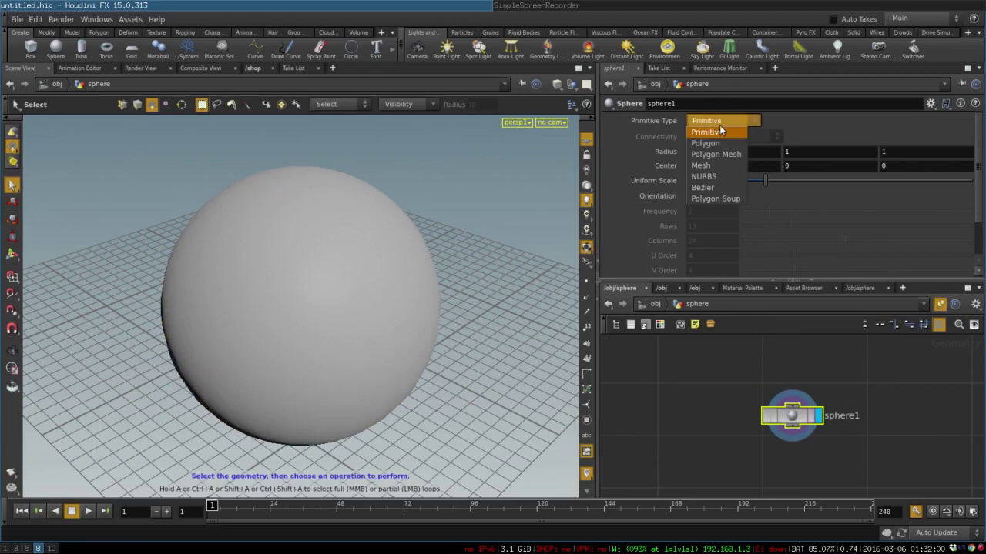
click(705, 157)
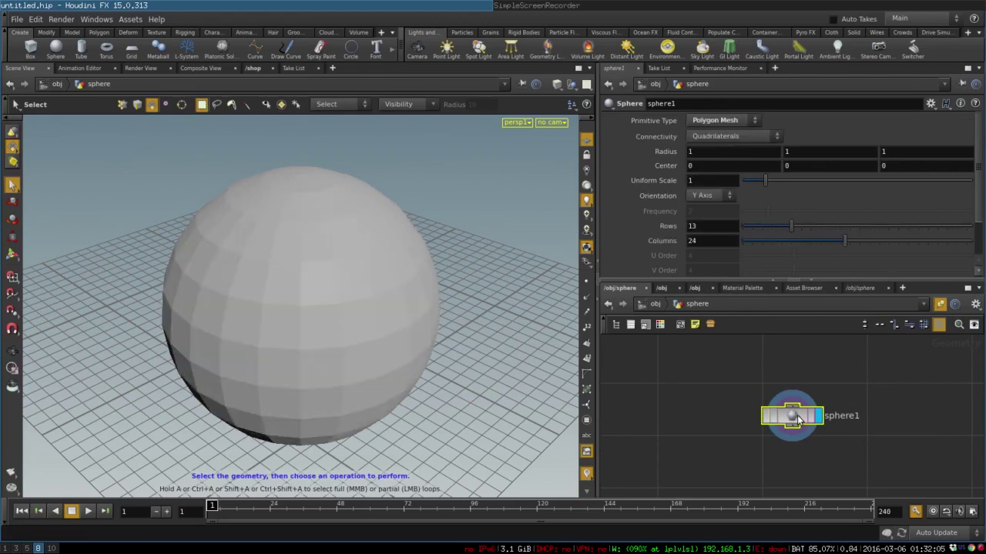
drag(801, 414, 771, 383)
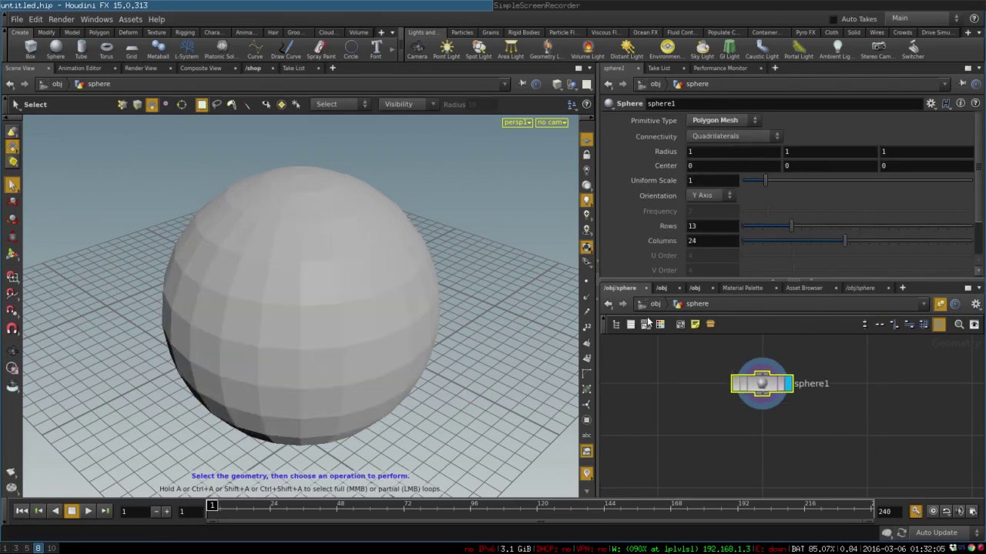
Step: Return to the object level, add a null, and line it up directly above the sphere node
click(642, 303)
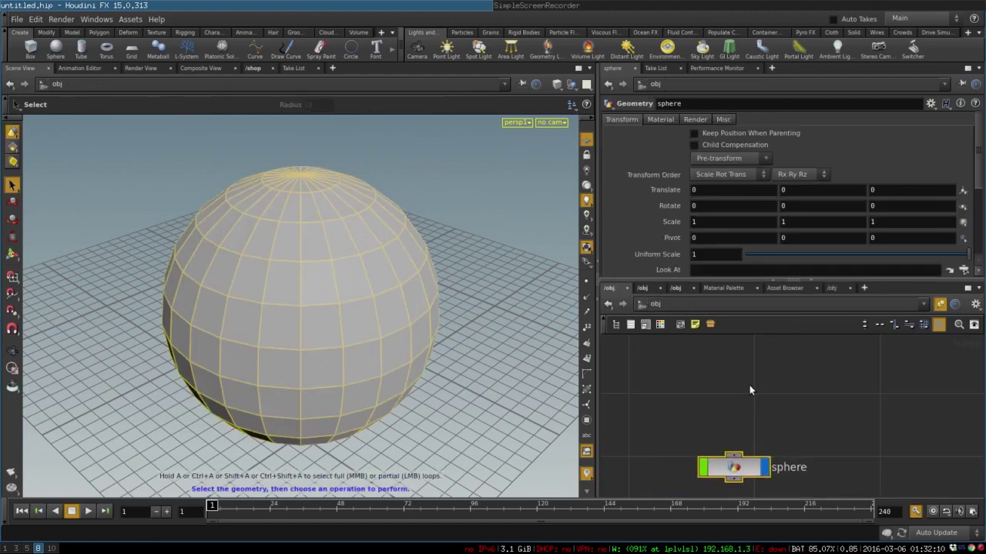
key(Tab)
text(nu)
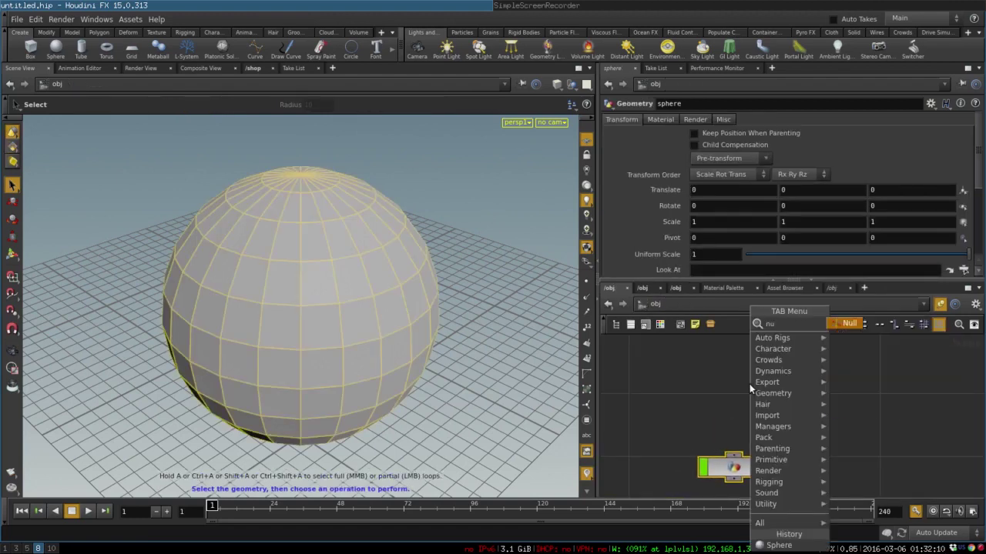
key(Return)
click(749, 384)
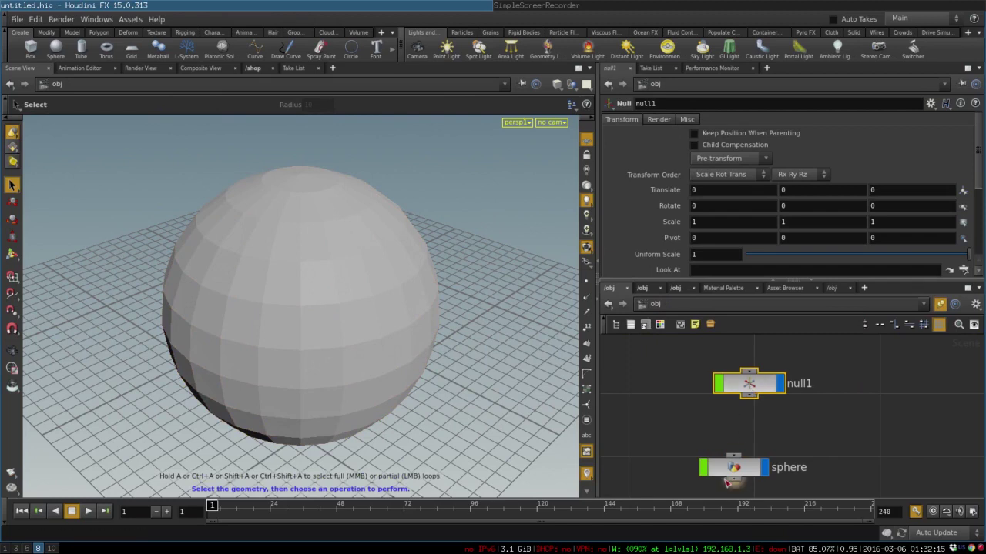
drag(733, 467, 753, 457)
click(749, 385)
drag(750, 385, 753, 395)
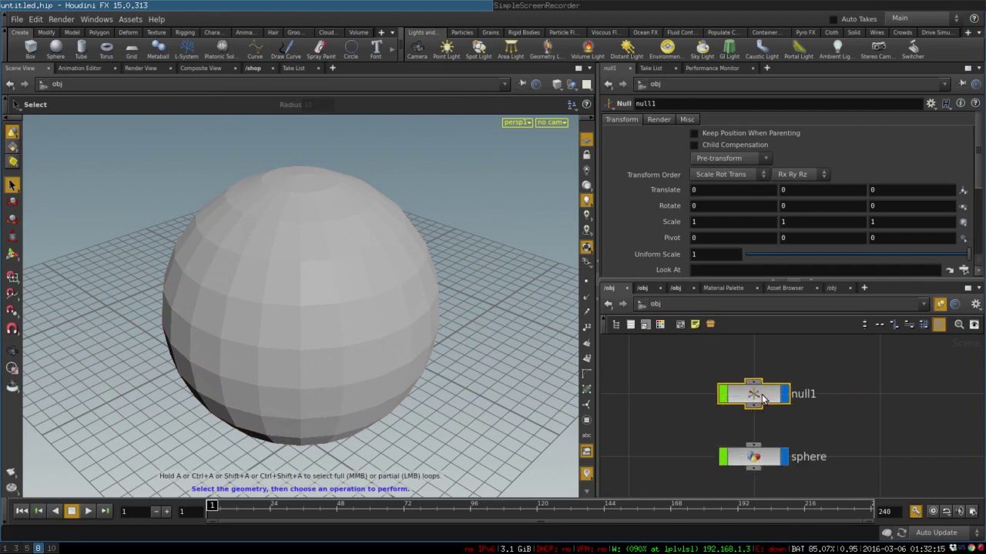
Step: Set the sphere object's Y translation to 1 so it rests on the ground grid
key(Escape)
drag(418, 292, 380, 250)
click(753, 457)
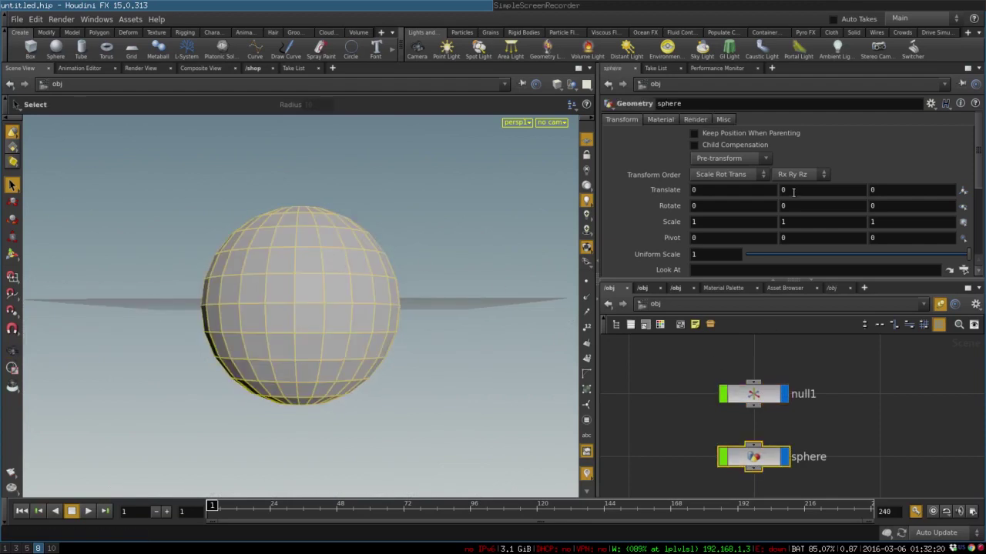
click(799, 206)
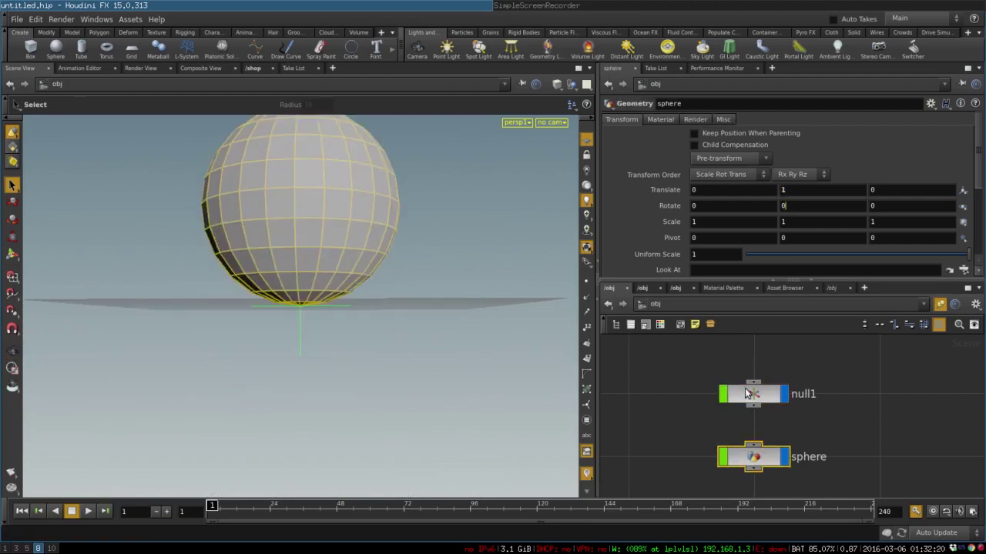
Step: Raise the null to the height of the sphere's center and enlarge its geometry scale to about 3.26
click(752, 395)
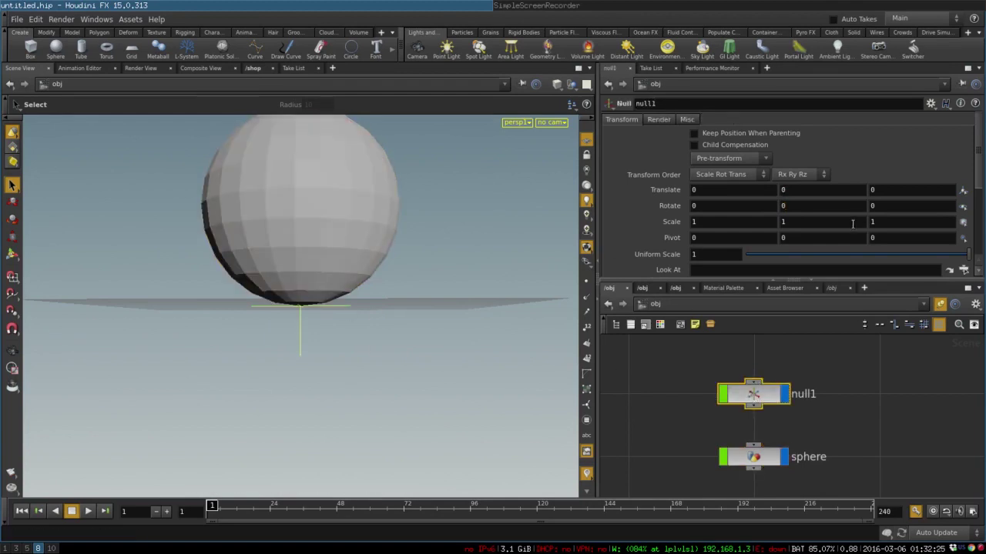
click(791, 205)
click(687, 120)
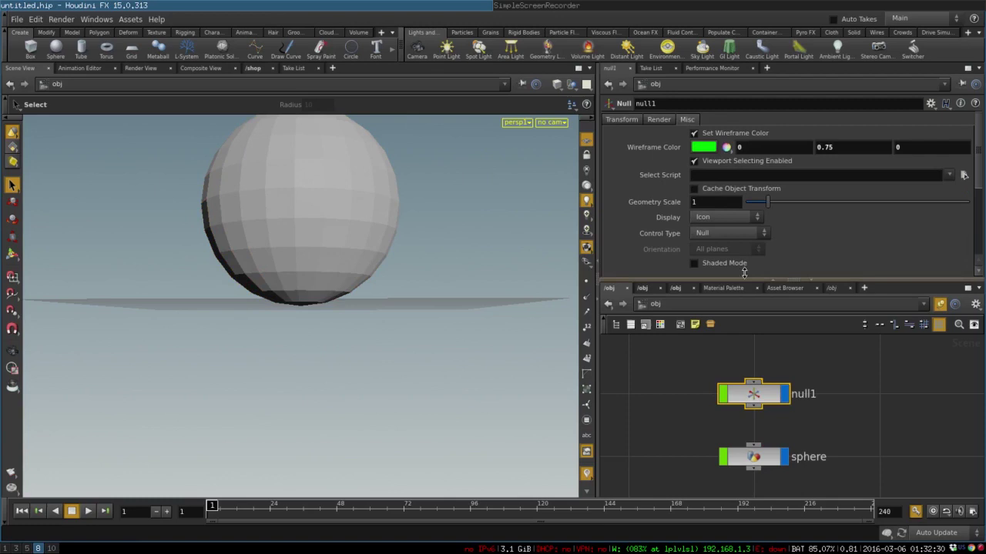
drag(769, 204, 818, 202)
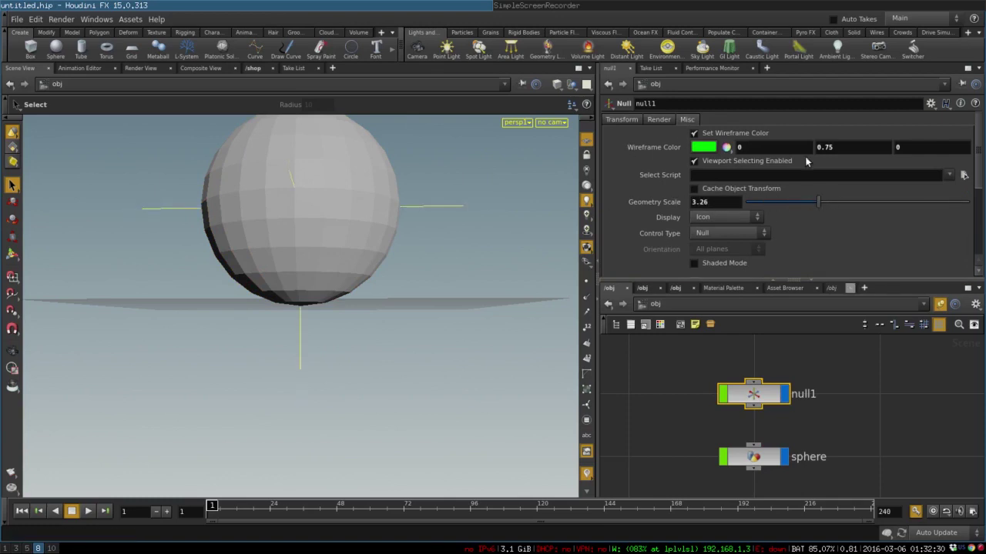
Step: Try the Box control type on the null, settle on Circles, and increase the geometry scale to about 4.81
click(714, 234)
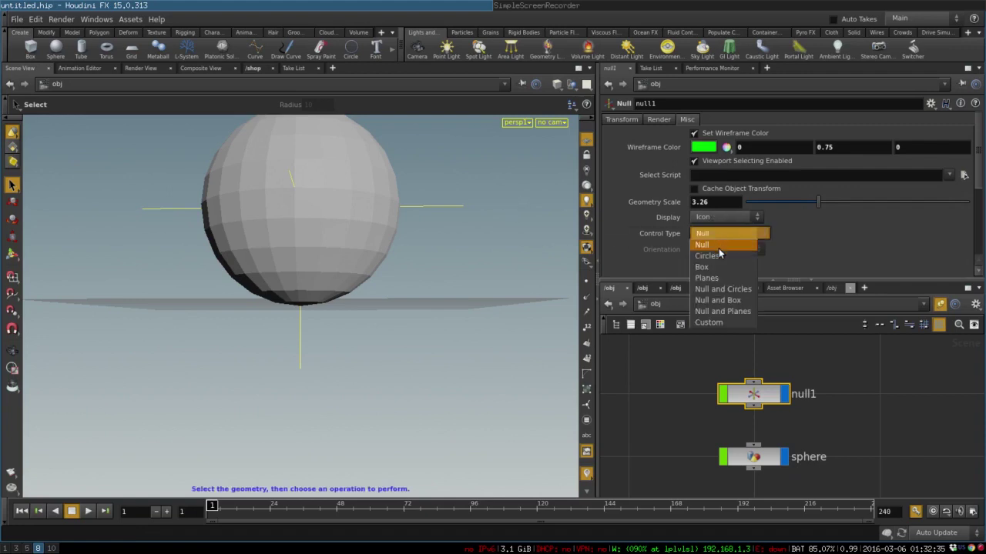
click(704, 267)
click(714, 233)
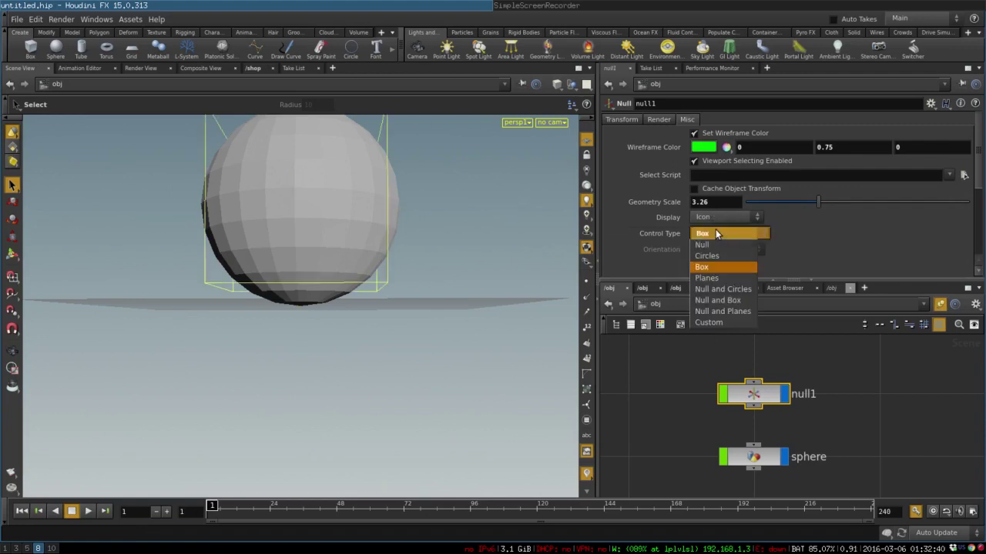
click(707, 256)
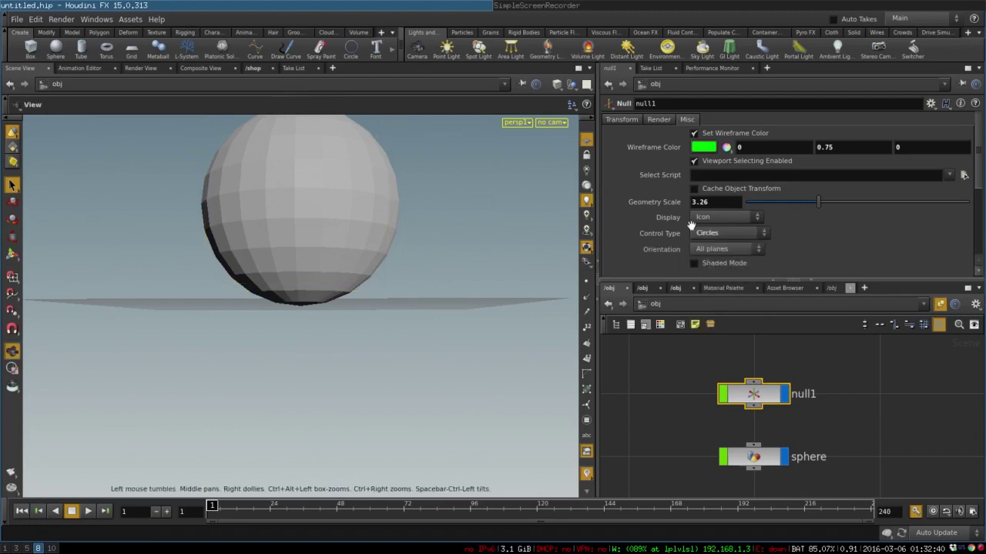
drag(818, 202, 853, 201)
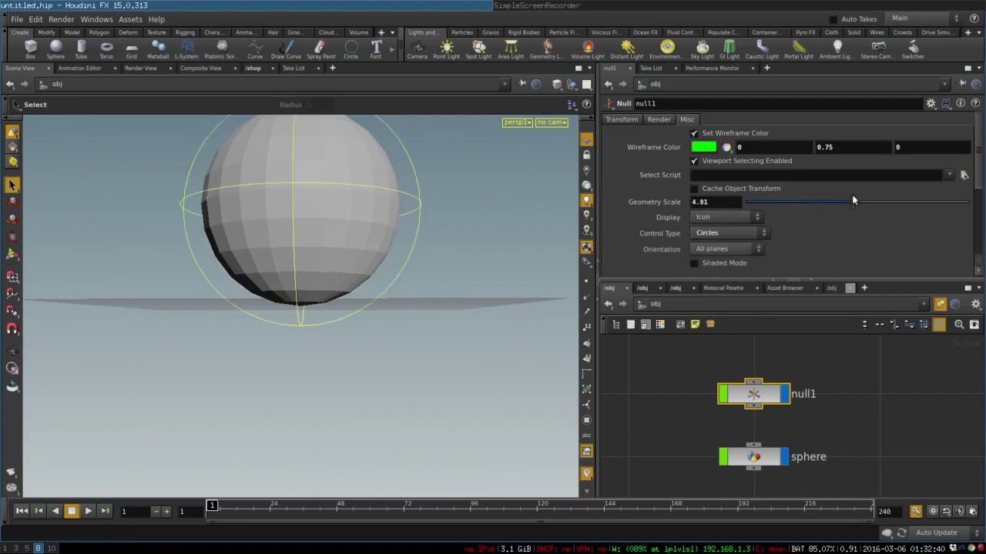
Step: Set the orientation of the null's circle control to ZX plane
key(Escape)
drag(434, 218, 389, 241)
middle_drag(362, 238, 354, 314)
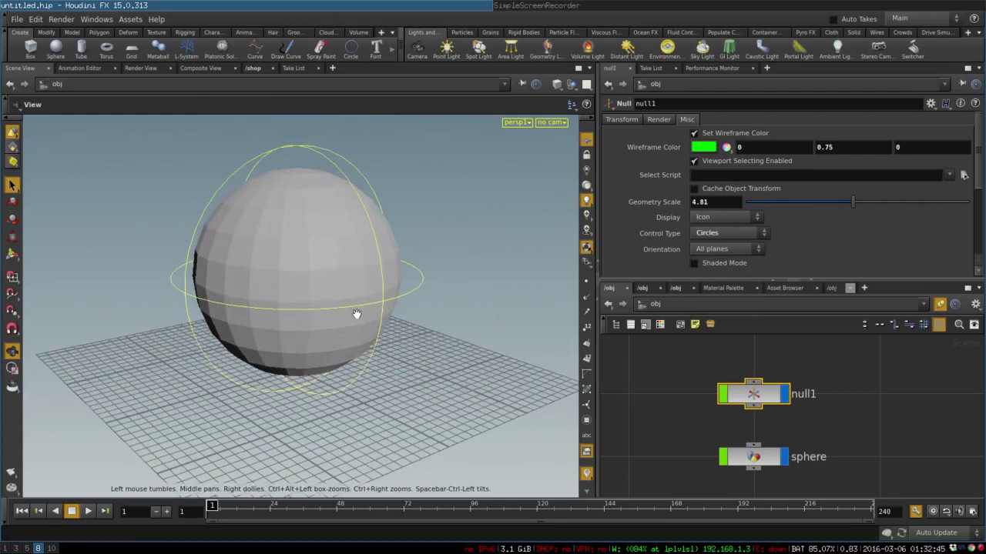
right_drag(355, 314, 444, 325)
click(724, 251)
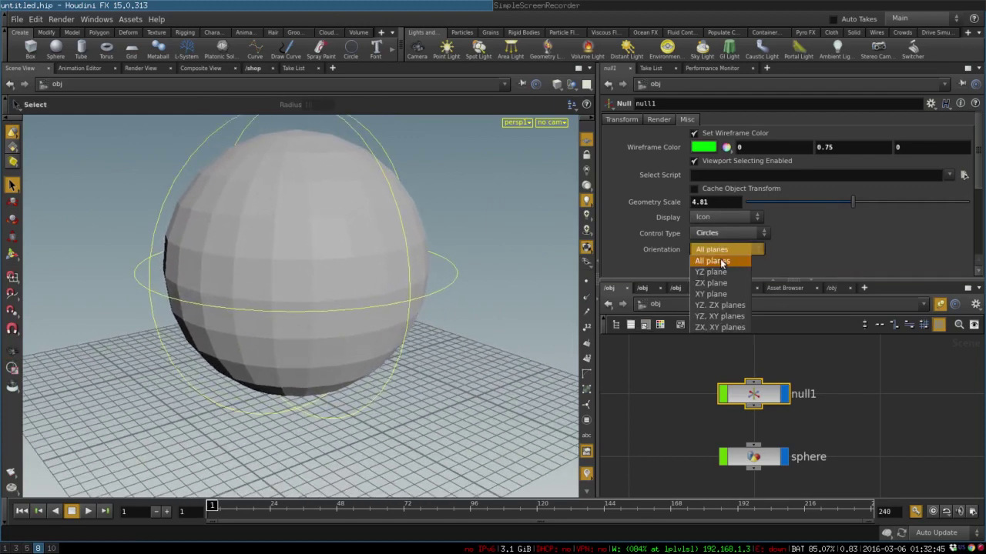
click(714, 285)
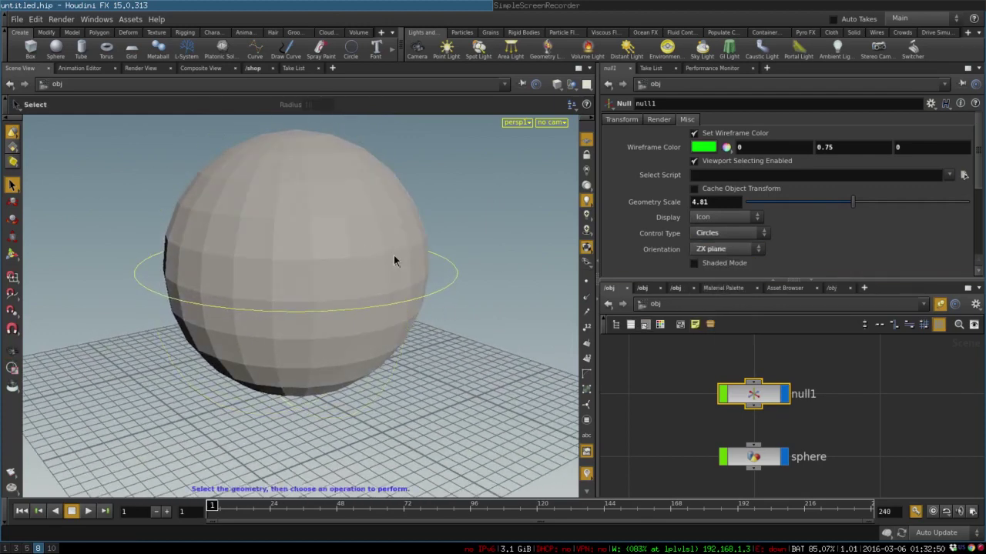
Step: Set the null's geometry scale to exactly 5
key(Escape)
drag(396, 260, 411, 296)
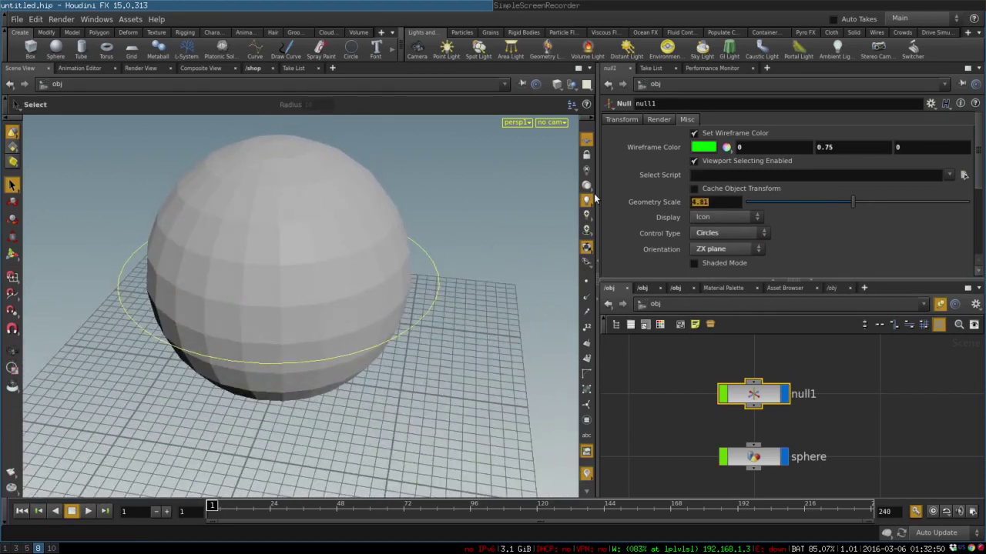
text(5)
key(Return)
Step: Rename the null to main_ctr
key(Escape)
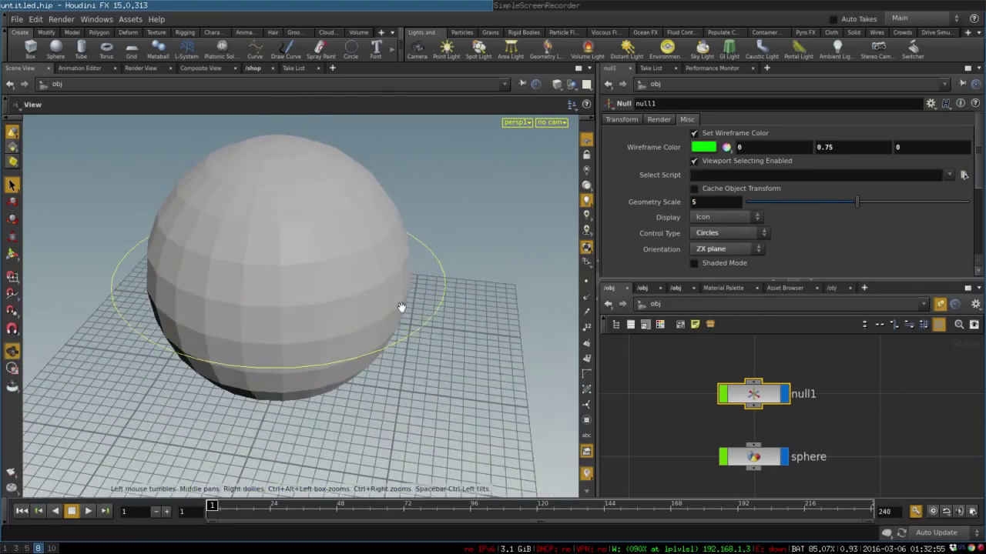
drag(403, 308, 405, 270)
key(s)
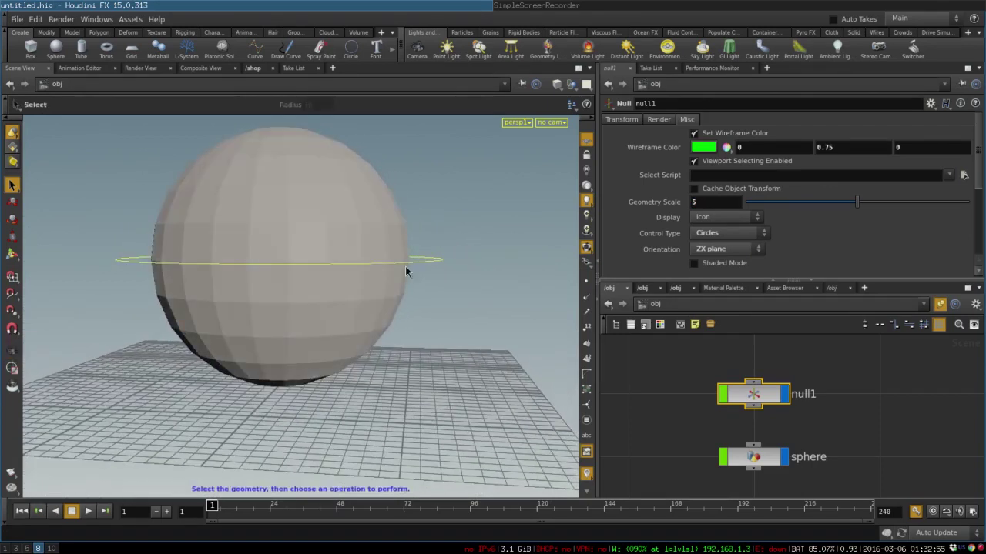
double_click(801, 393)
text(main_ctrl)
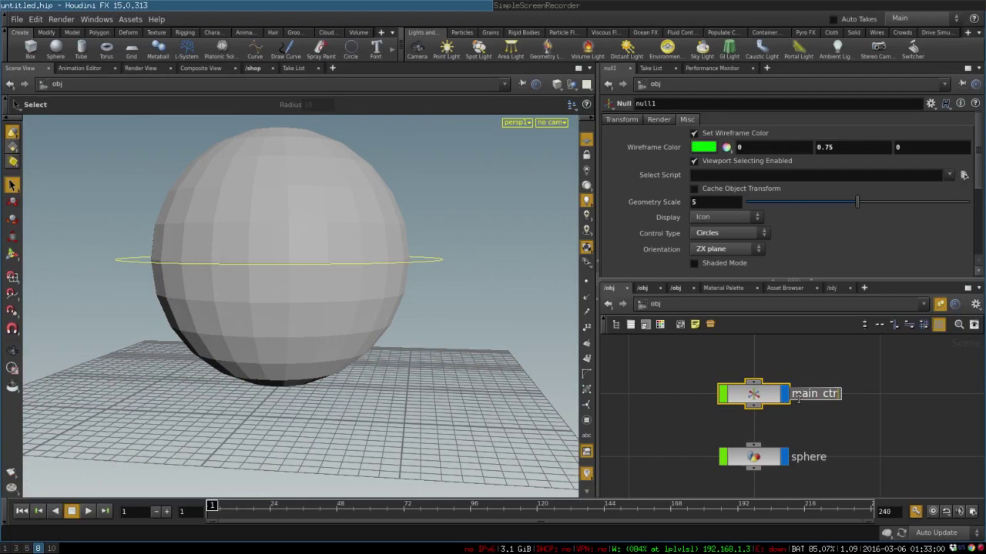
key(Return)
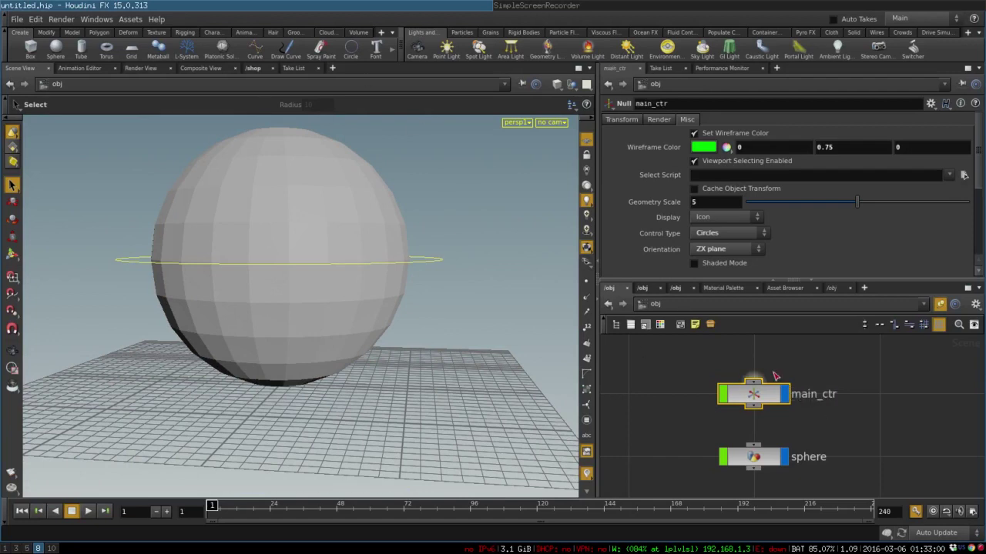
Step: Try parenting the sphere to main_ctr without position compensation and undo the connection
middle_drag(816, 424, 798, 327)
middle_drag(771, 384, 773, 435)
drag(736, 360, 737, 400)
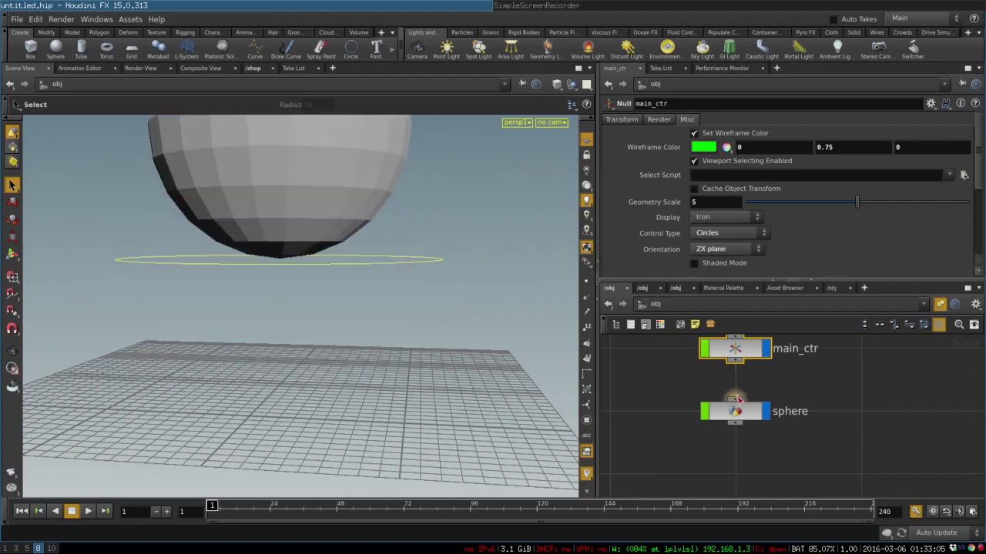
key(ctrl+z)
Step: Enable Keep Position When Parenting on the sphere and parent it to main_ctr
click(744, 415)
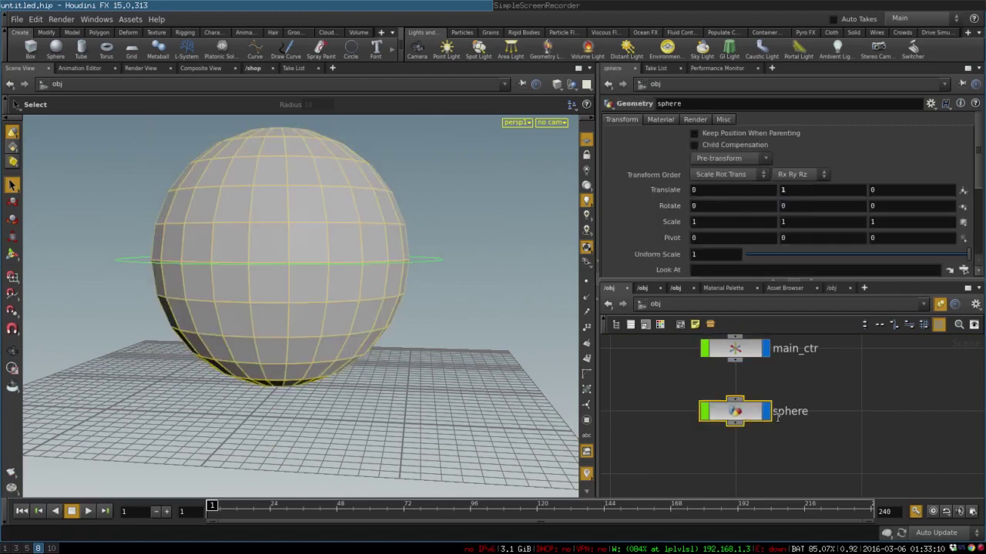
click(711, 136)
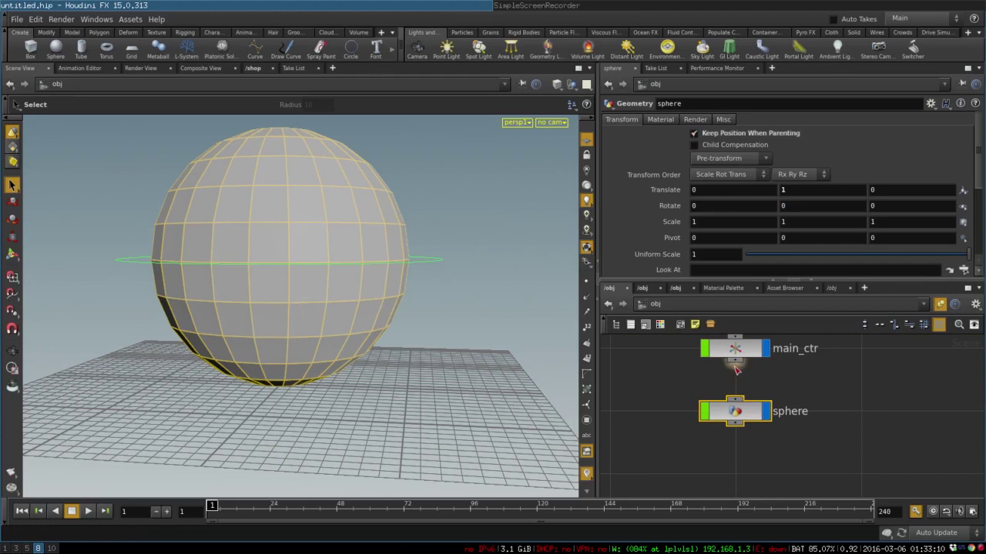
drag(736, 378, 737, 409)
Step: Test the parenting by rotating and moving main_ctr in the viewport
click(438, 259)
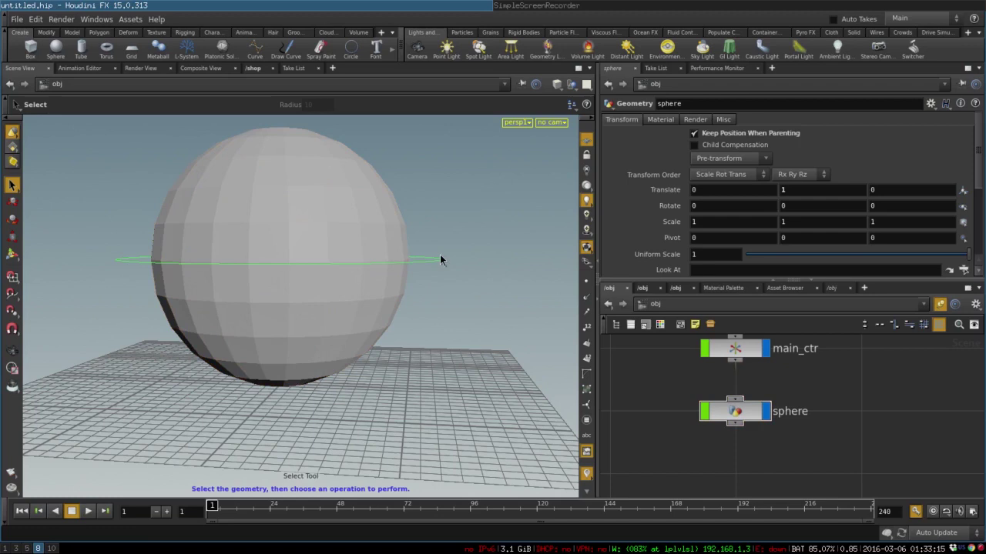
key(r)
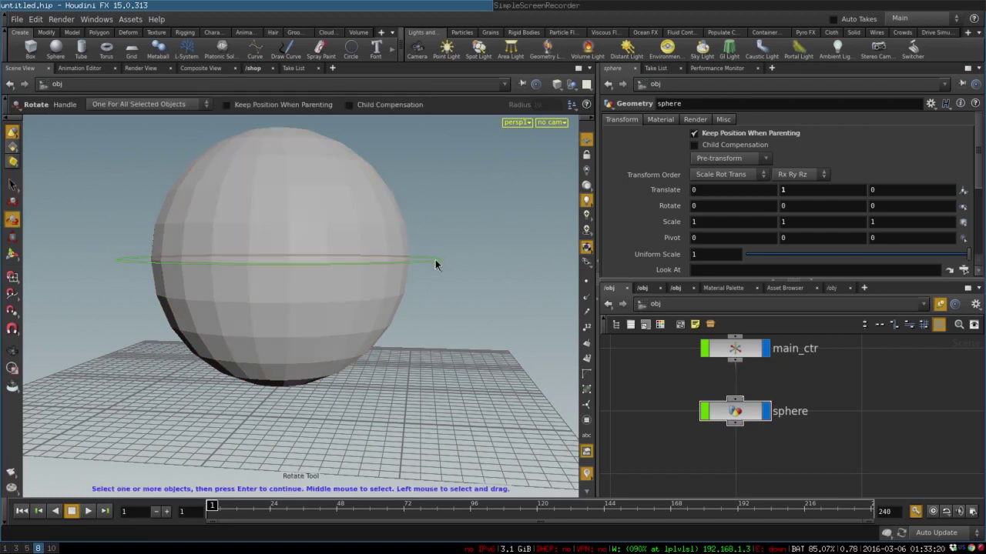
click(434, 260)
drag(289, 237, 375, 215)
key(t)
Step: Undo the test rotation and moves of main_ctr
key(ctrl+z)
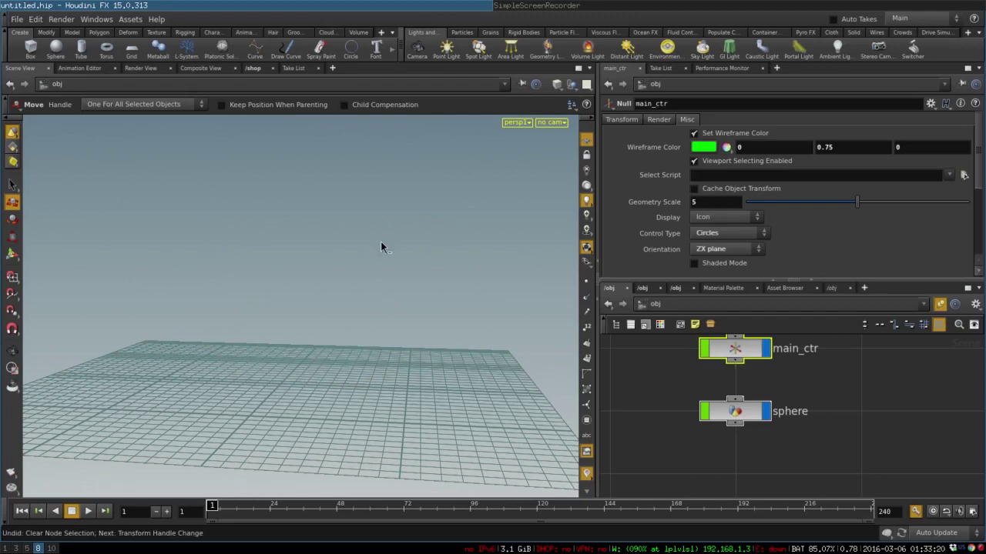
key(ctrl+z)
key(ctrl+z)
key(ctrl+z)
key(ctrl+z)
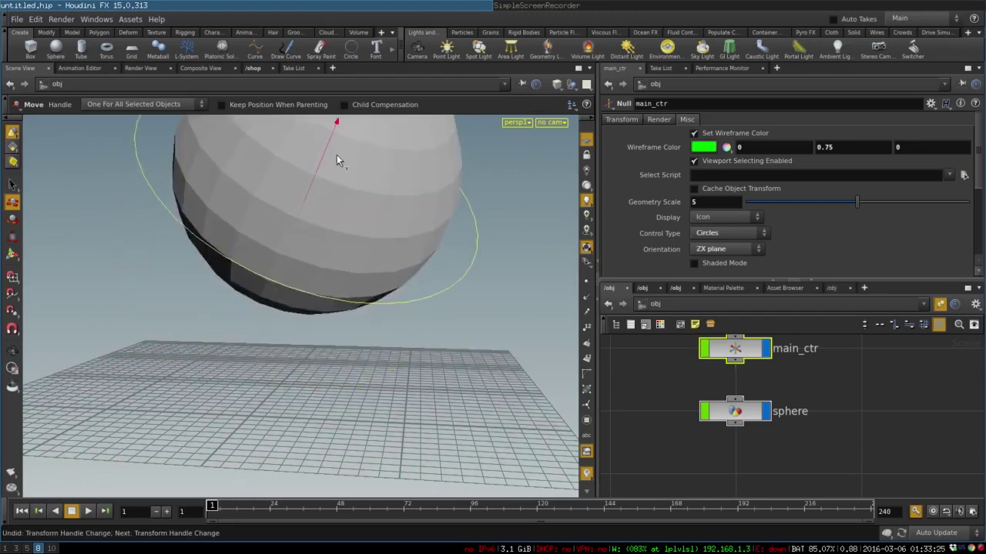
alt+drag(431, 258, 262, 288)
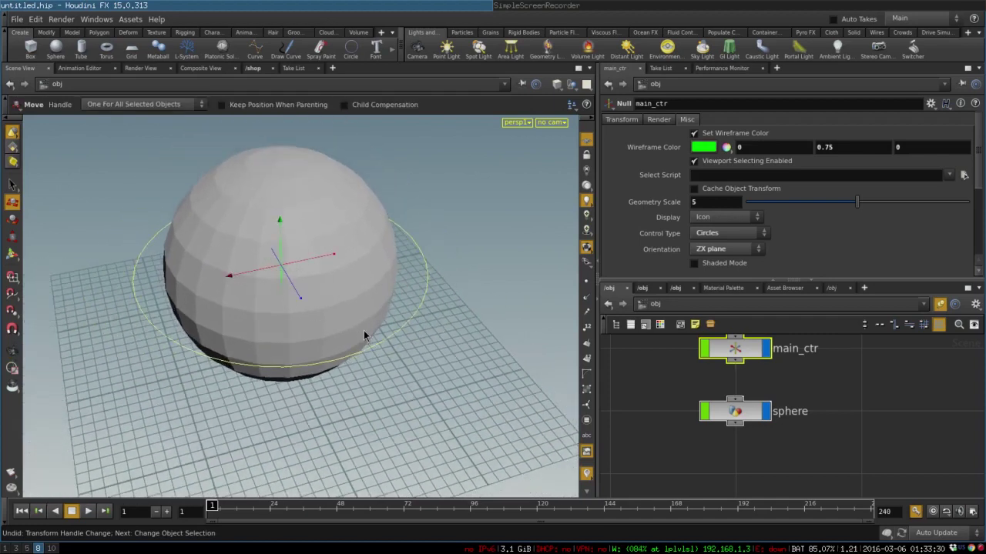
Step: Move the sphere node farther below main_ctr and add a Null object to the network beside their connection
drag(737, 412, 733, 451)
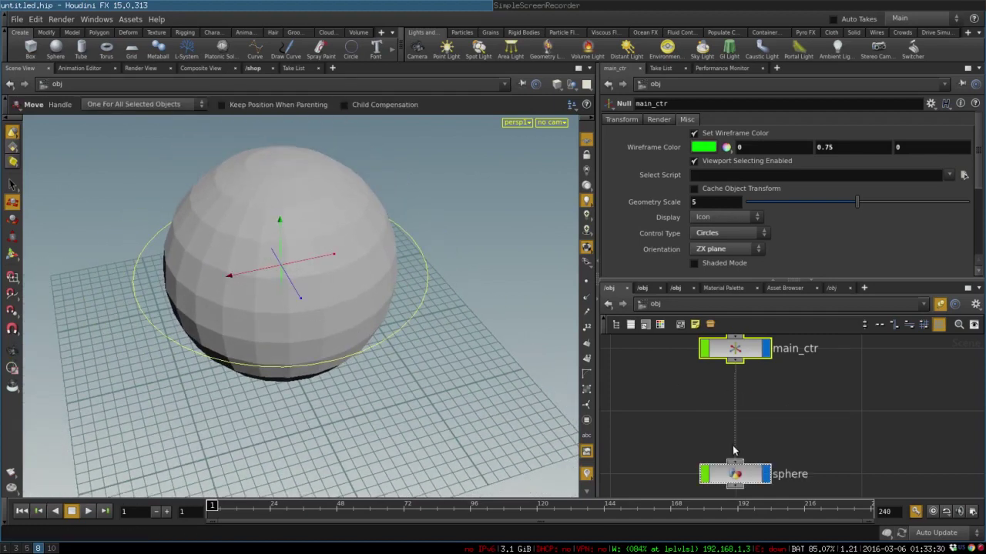
middle_drag(821, 427, 757, 394)
click(809, 375)
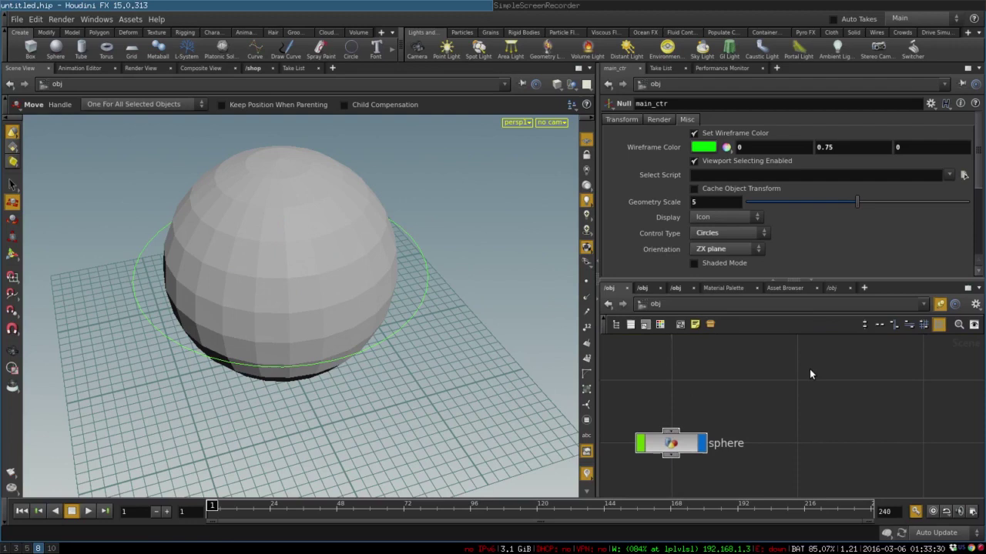
key(Tab)
text(nu)
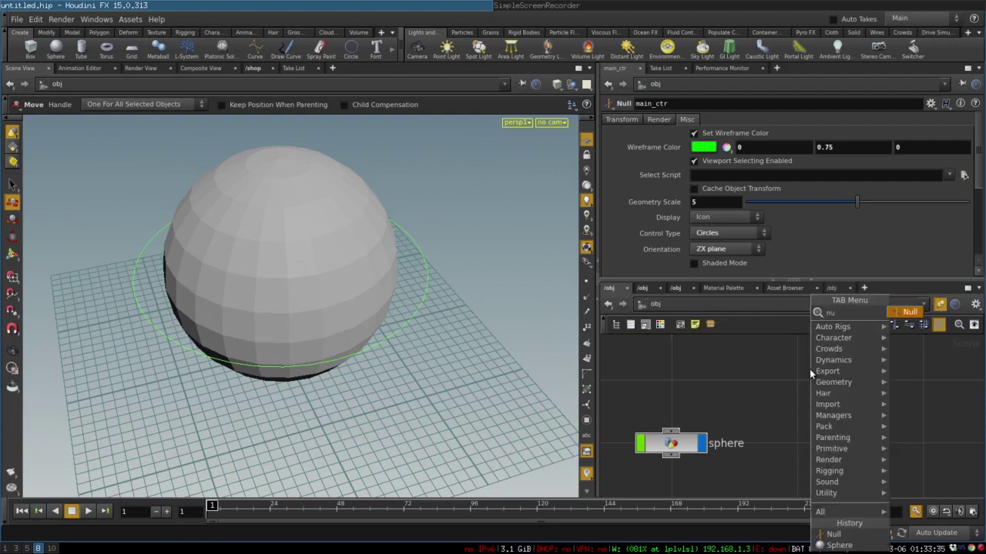
key(Return)
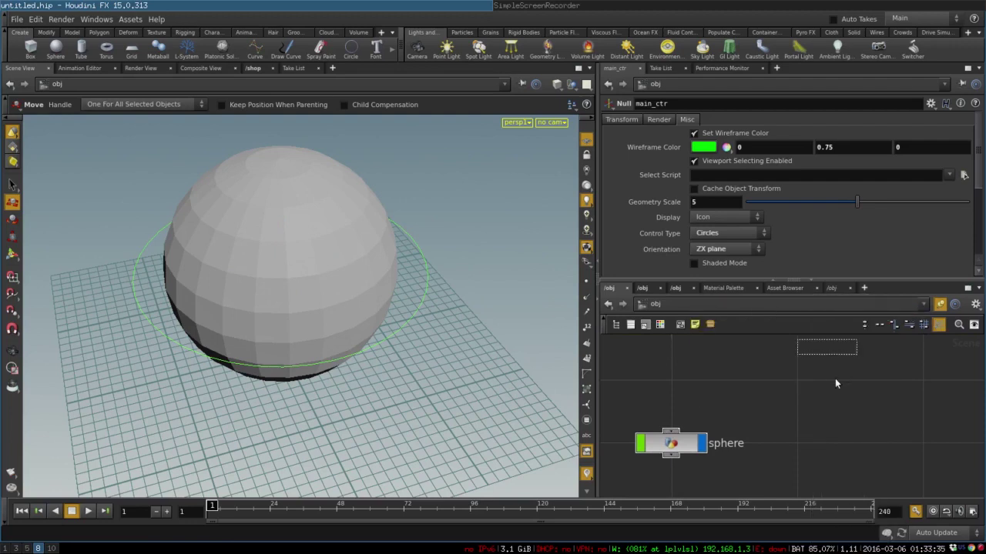
click(811, 344)
drag(811, 342, 812, 377)
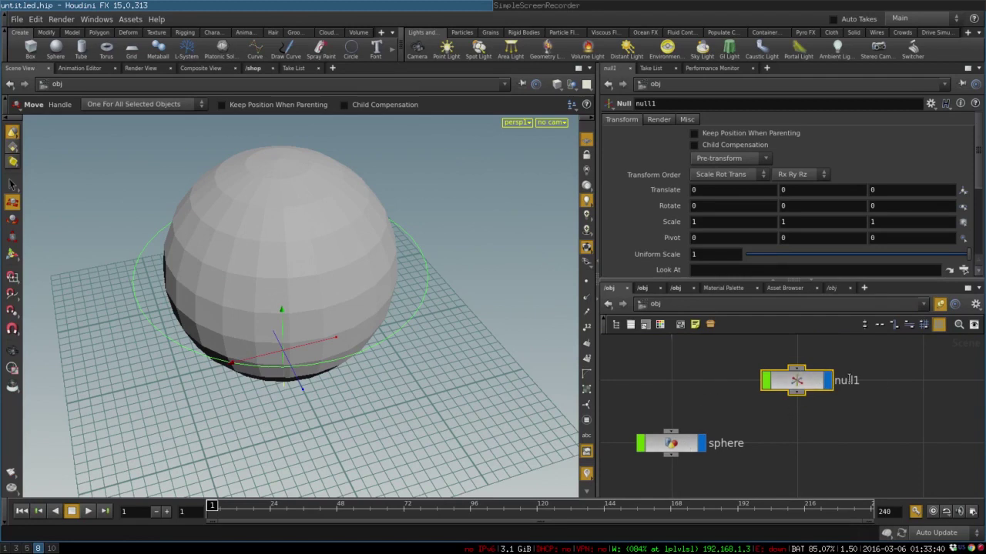
Step: Rename the new null to squash_ctrl and keep it beside the main_ctr and sphere connection
double_click(848, 379)
text(sq)
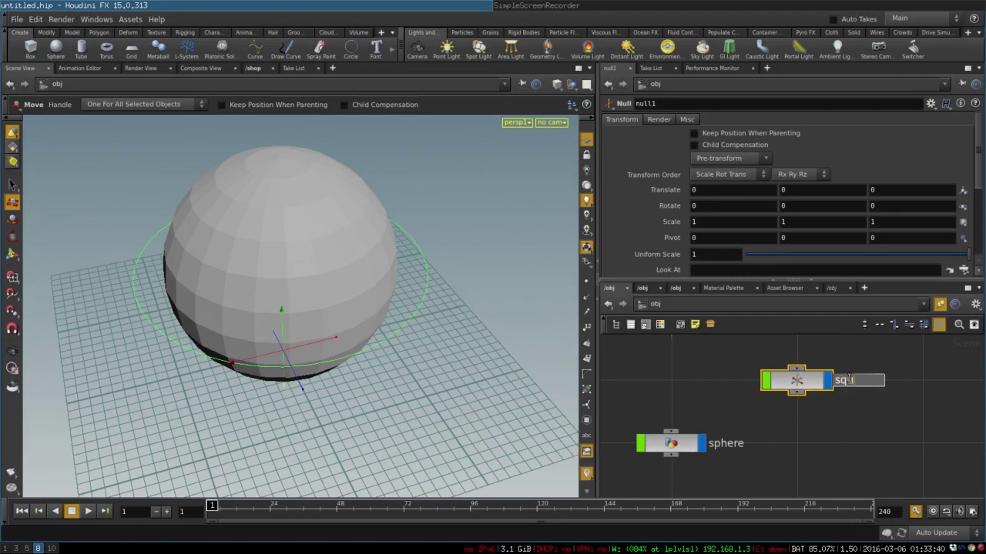
text(uash_ctrl)
key(Return)
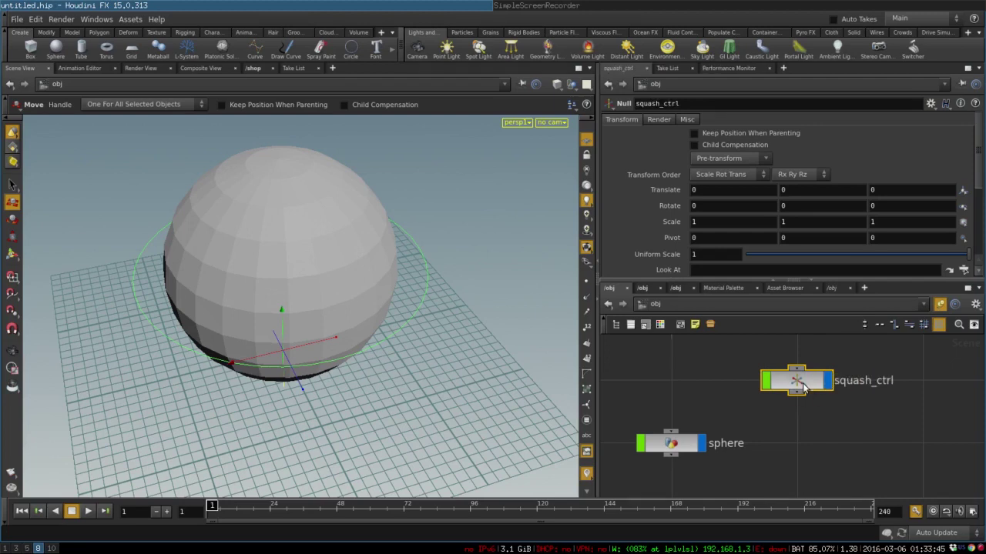
drag(803, 387, 666, 383)
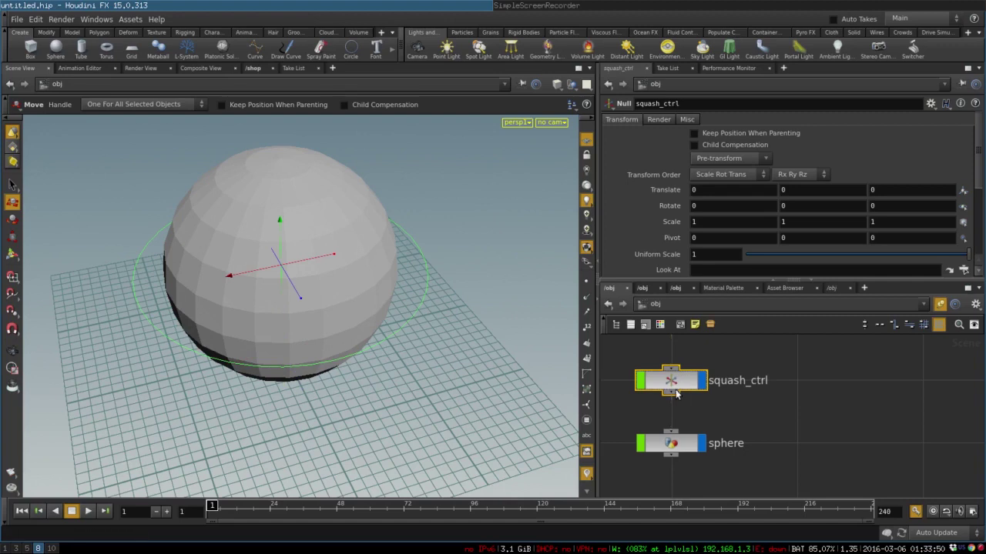
drag(678, 393, 802, 385)
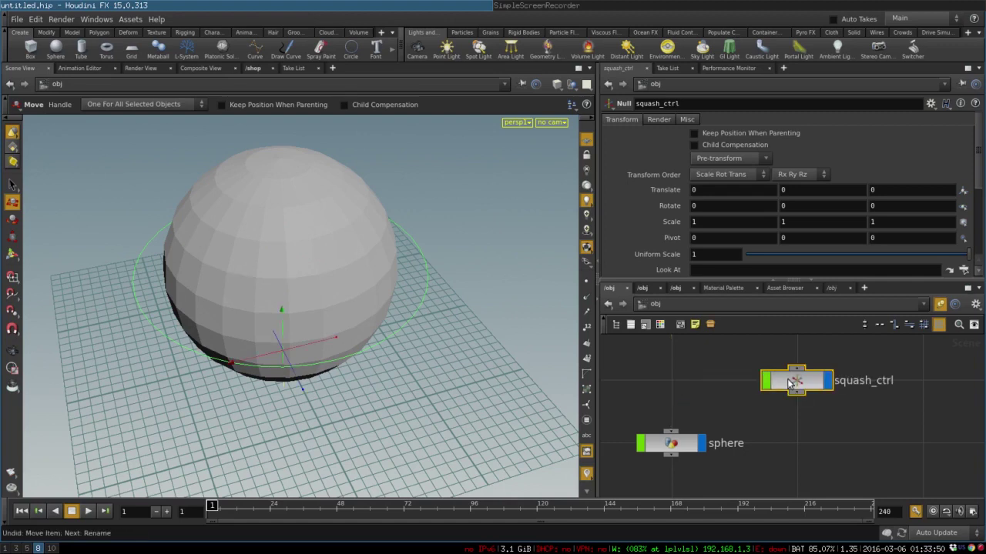
Step: Set squash_ctrl's control type to Circles and display the viewport geometry as wireframe
click(687, 119)
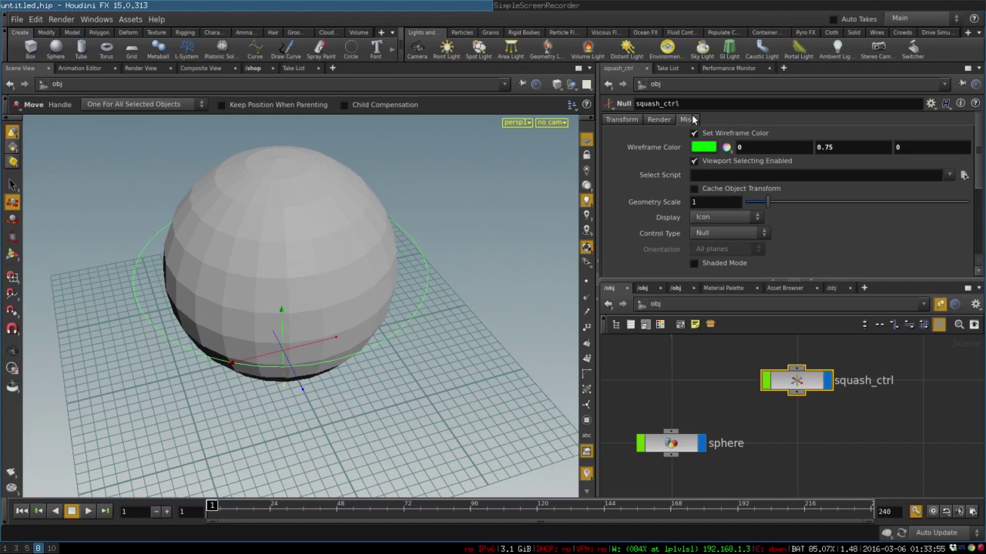
click(725, 231)
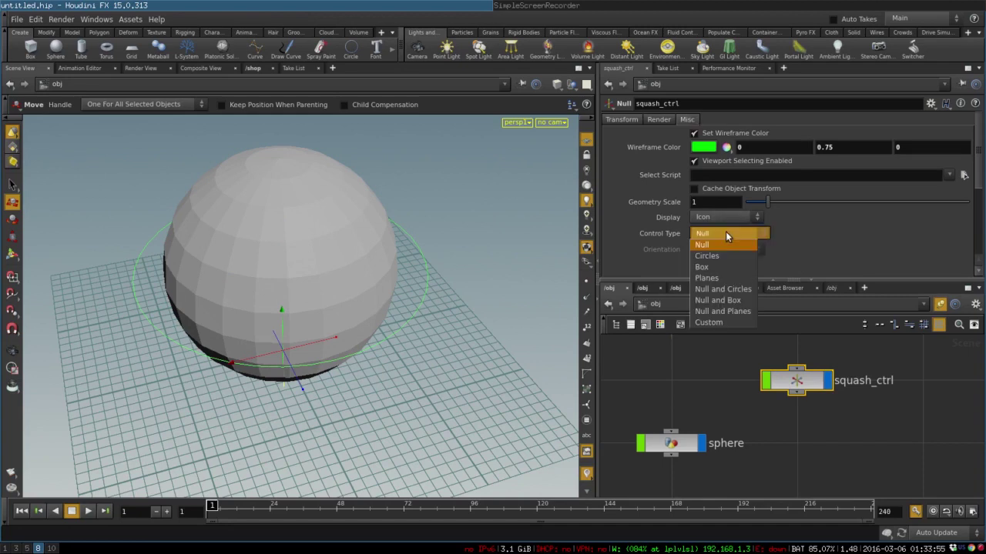
click(720, 255)
key(Escape)
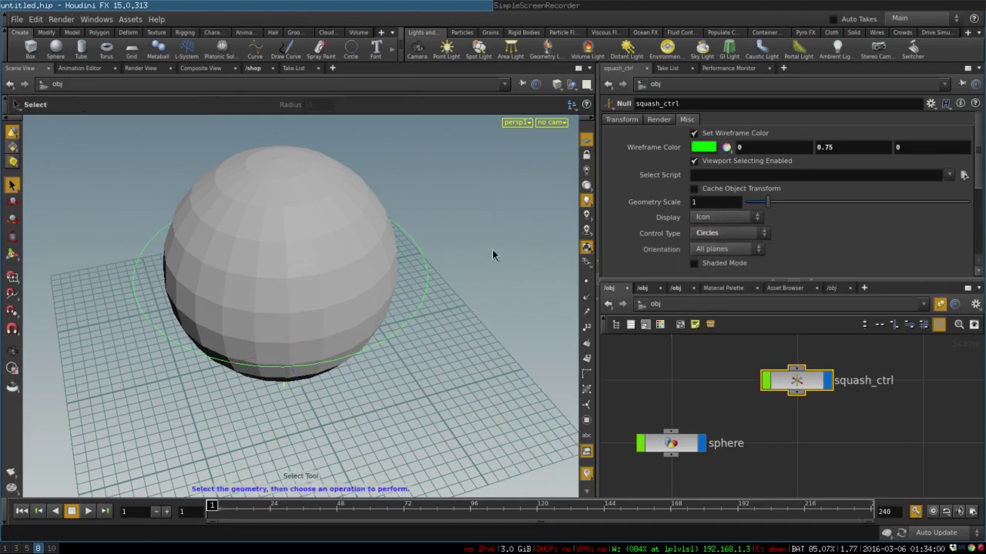
key(w)
drag(492, 250, 360, 246)
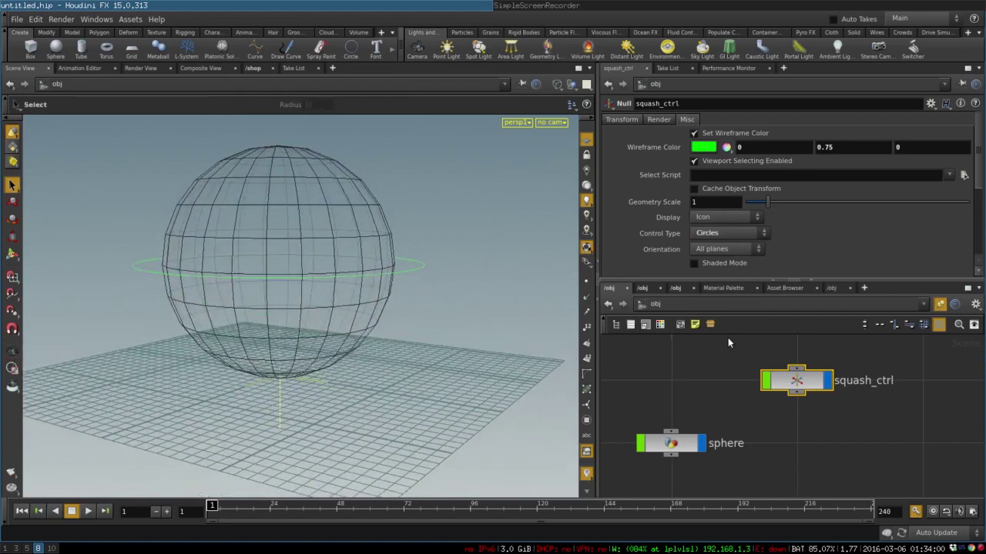
Step: Set squash_ctrl's Y translation to 1
double_click(796, 381)
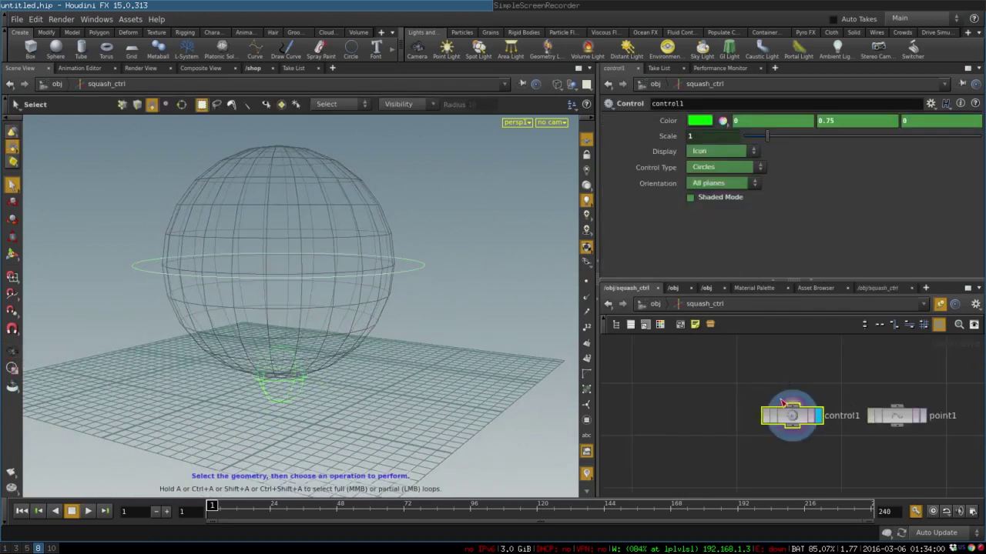
key(u)
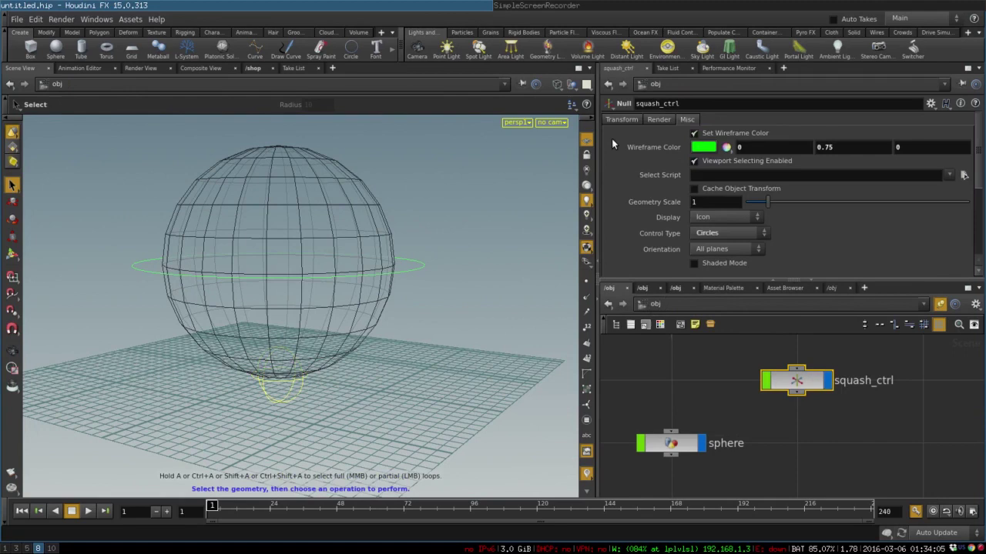
click(622, 119)
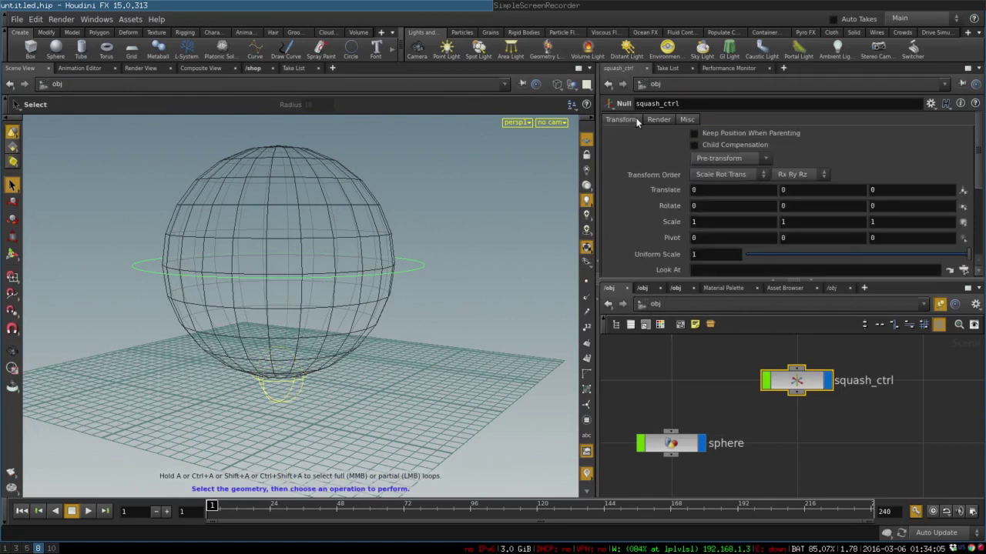
text(1)
click(797, 204)
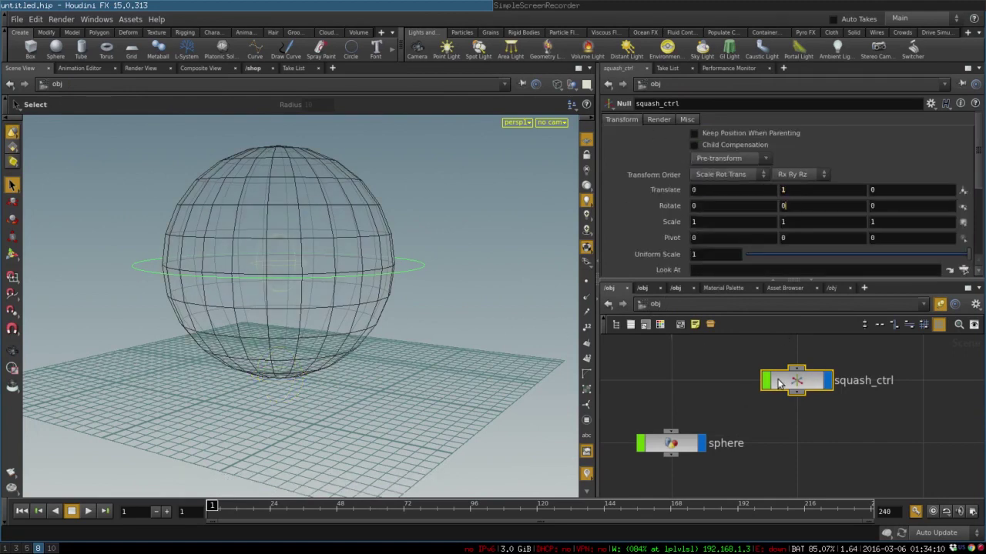
Step: Inside squash_ctrl, add a Transform node below control1 and make it the displayed node
double_click(779, 383)
key(Tab)
text(t)
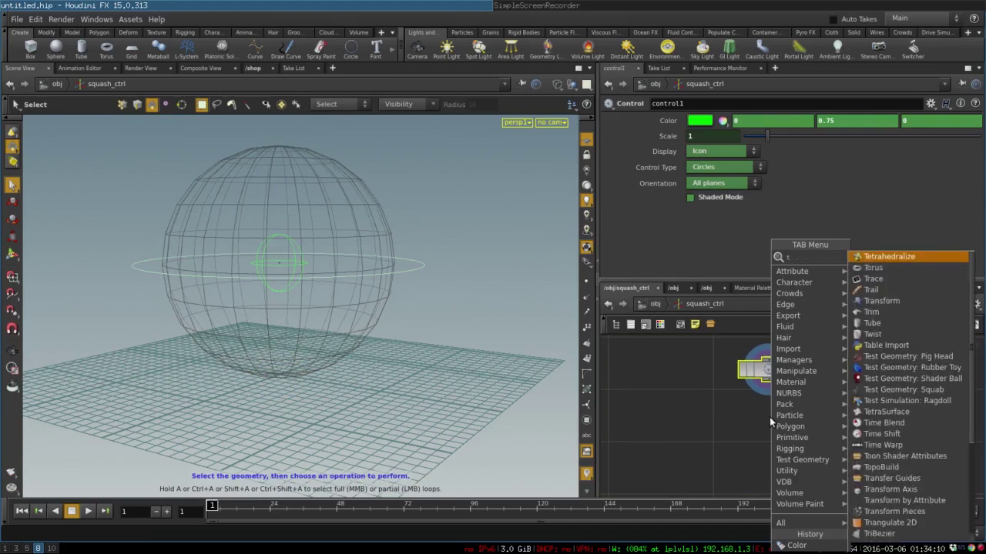
text(ra)
click(893, 278)
click(743, 419)
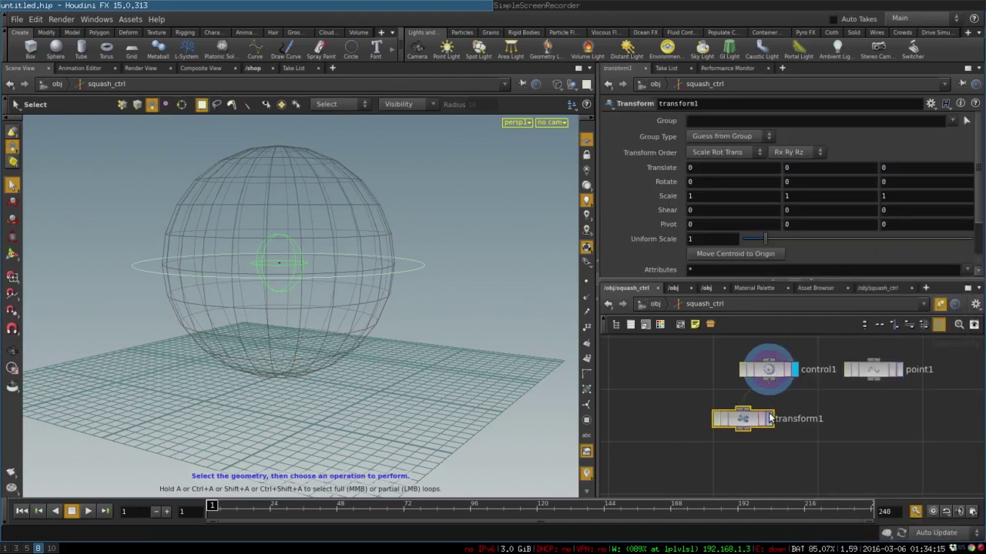
click(769, 418)
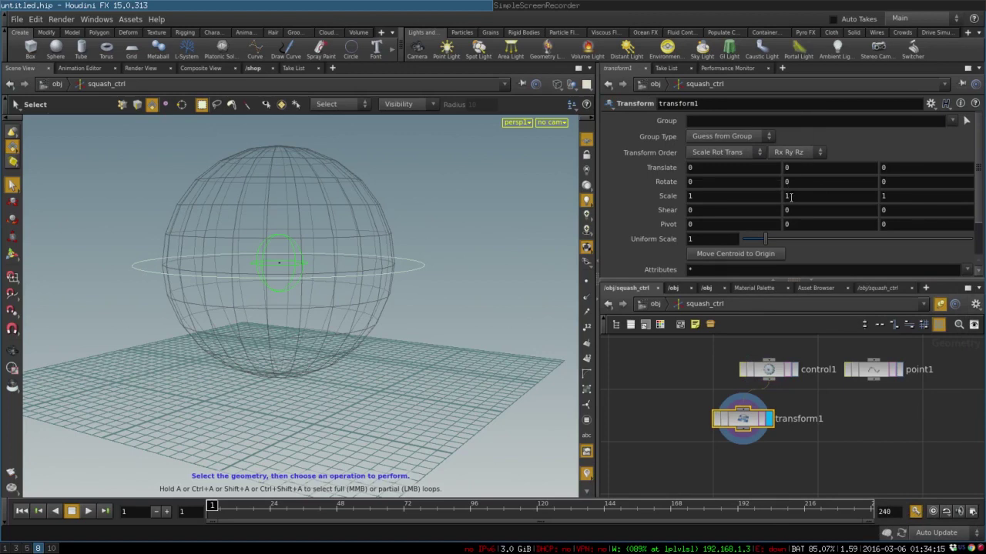
Step: Stretch the control's circles along Y in the Transform node until they extend beyond the sphere, and return to the shaded object-level view
middle_drag(790, 197, 818, 161)
mouse_move(662, 194)
middle_down()
mouse_move(651, 193)
mouse_move(662, 194)
middle_up()
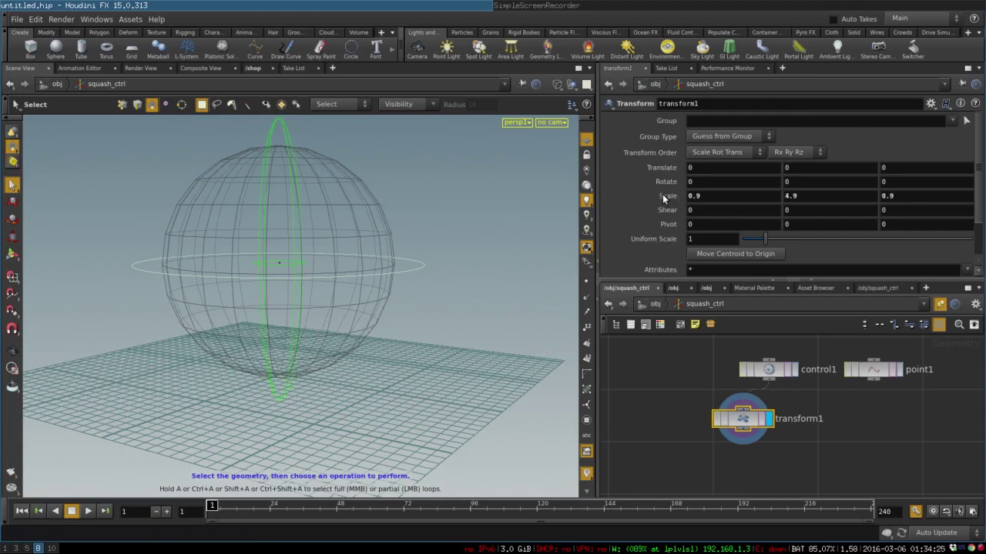
click(654, 304)
key(w)
key(Escape)
drag(363, 248, 331, 287)
key(s)
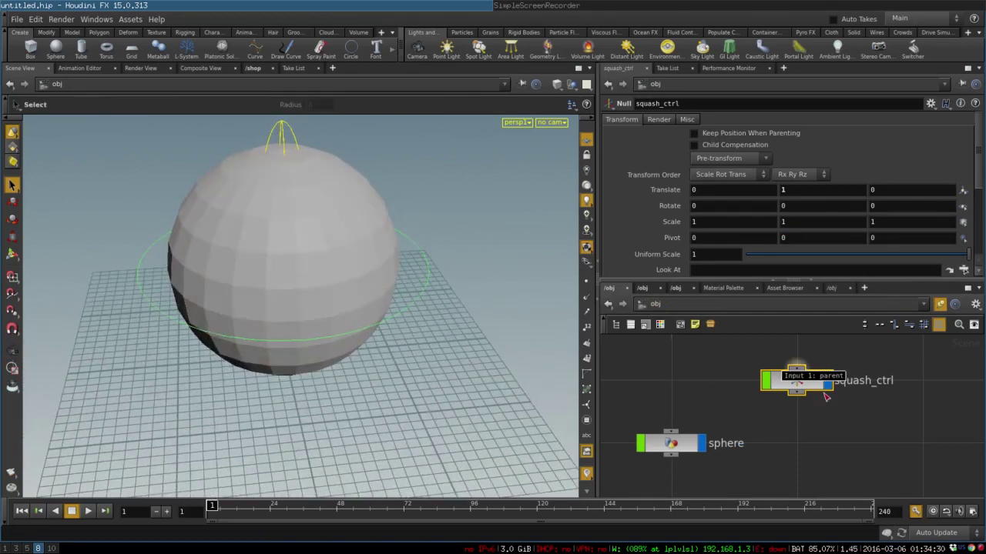
Step: Try inserting squash_ctrl between main_ctr and the sphere without position compensation and undo the insertion
key(h)
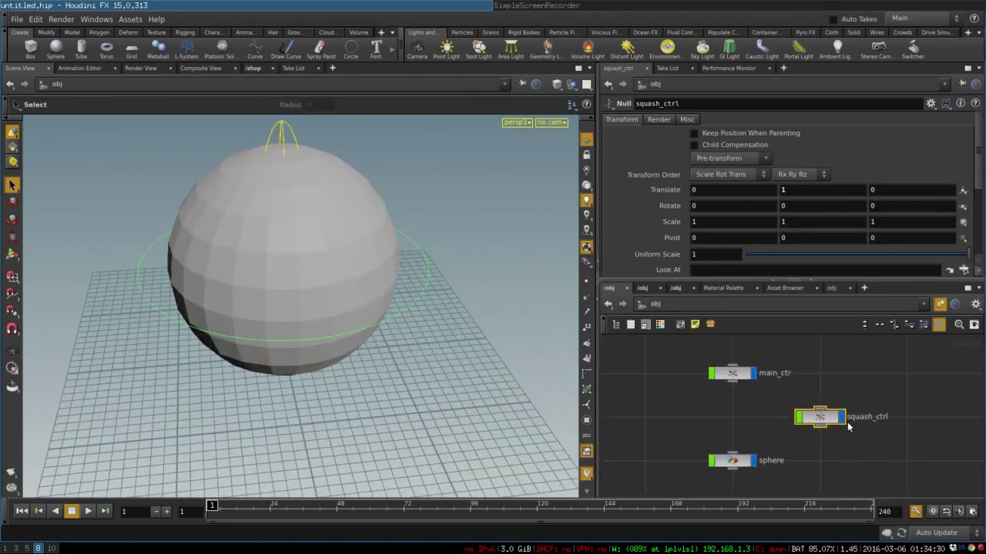
drag(837, 424, 729, 420)
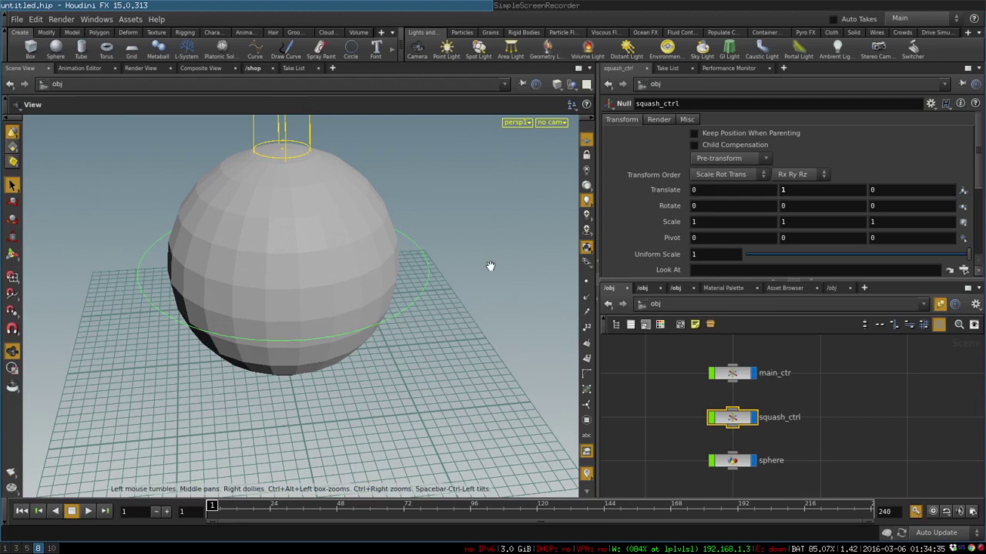
scroll(438, 242, down, 5)
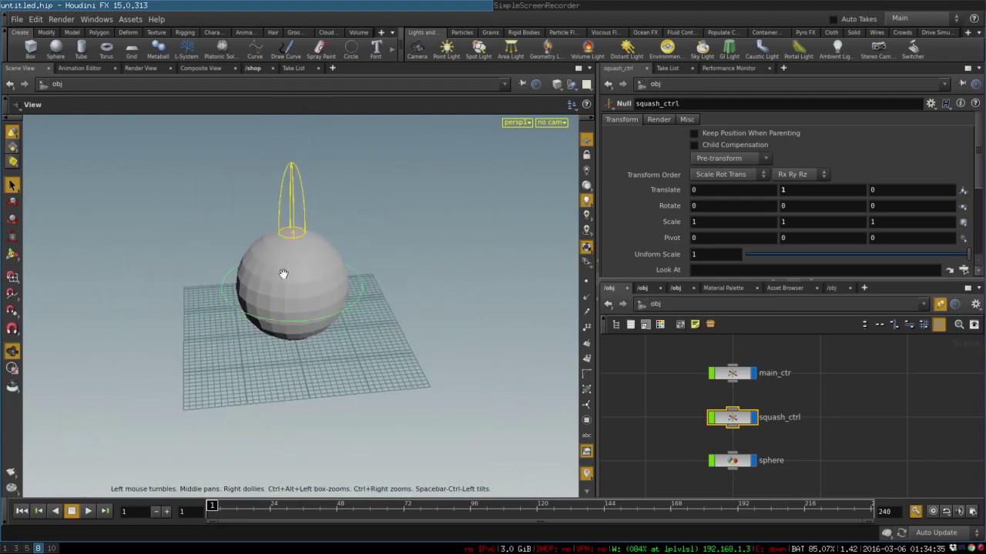
click(816, 422)
key(ctrl+z)
key(ctrl+z)
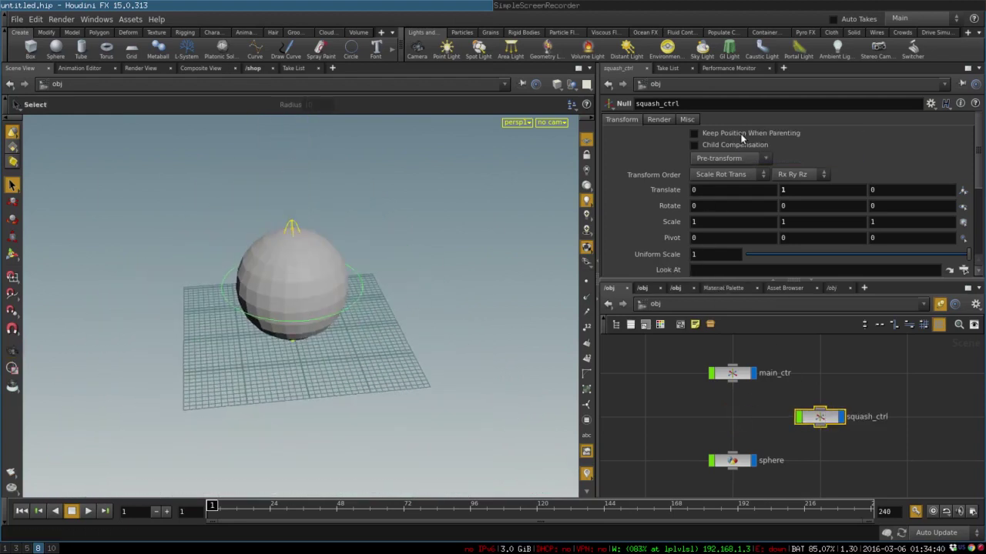
Step: Enable Keep Position When Parenting on squash_ctrl and insert it between main_ctr and the sphere
click(745, 136)
drag(805, 404, 727, 420)
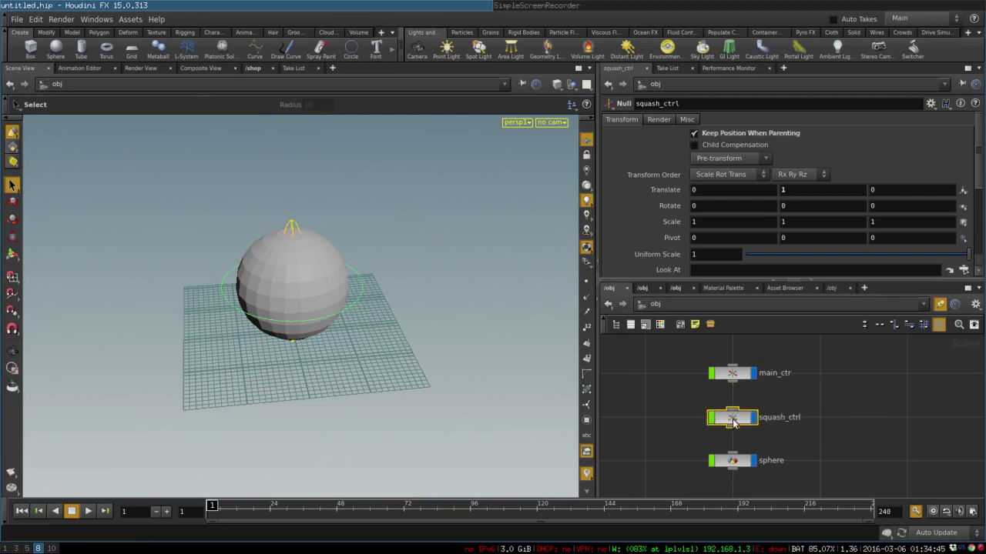
Step: Try scaling squash_ctrl with the viewport scale handle and undo the change
key(r)
key(e)
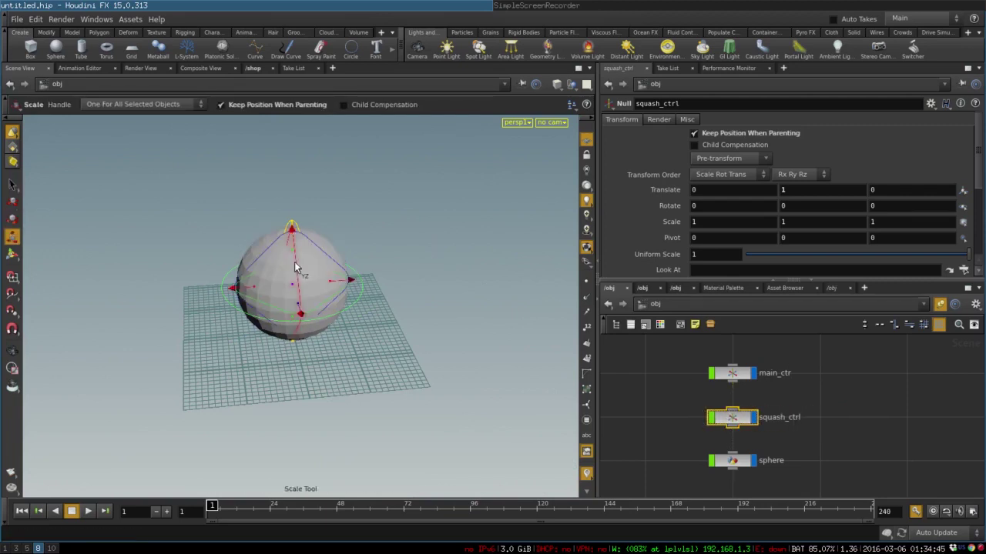
drag(291, 231, 355, 221)
key(ctrl+z)
key(ctrl+z)
Step: Test the squash by scaling squash_ctrl along Y to about 0.79 and reset its Y scale to 1
alt+right_drag(354, 221, 563, 265)
alt+middle_drag(297, 199, 337, 300)
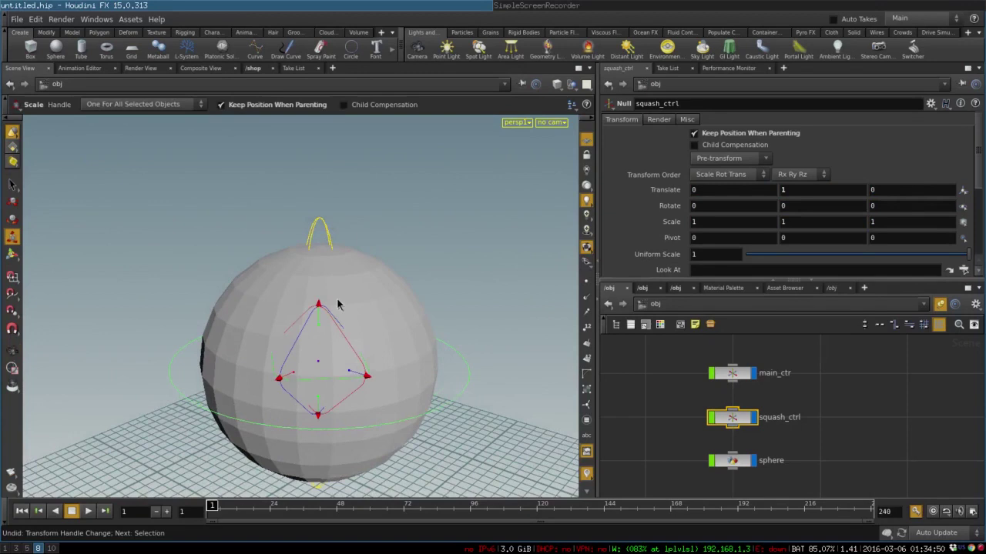
drag(318, 326, 371, 328)
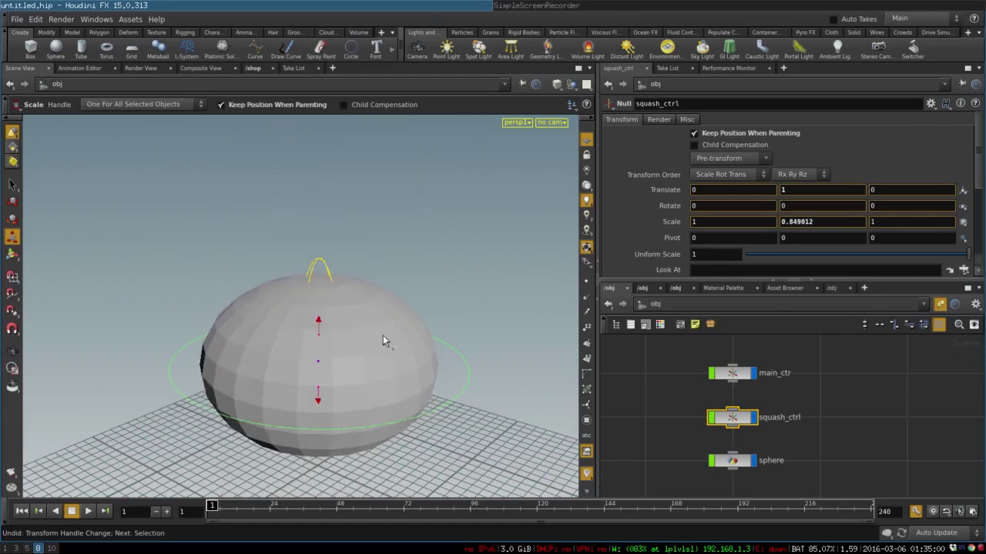
mouse_move(383, 335)
middle_down()
mouse_move(387, 327)
mouse_move(380, 333)
middle_up()
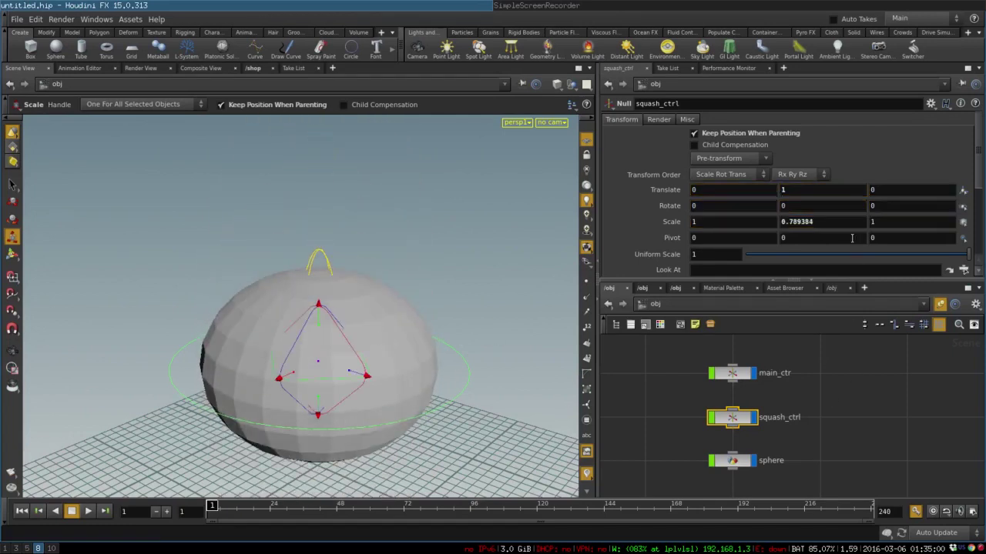
ctrl+middle_click(818, 225)
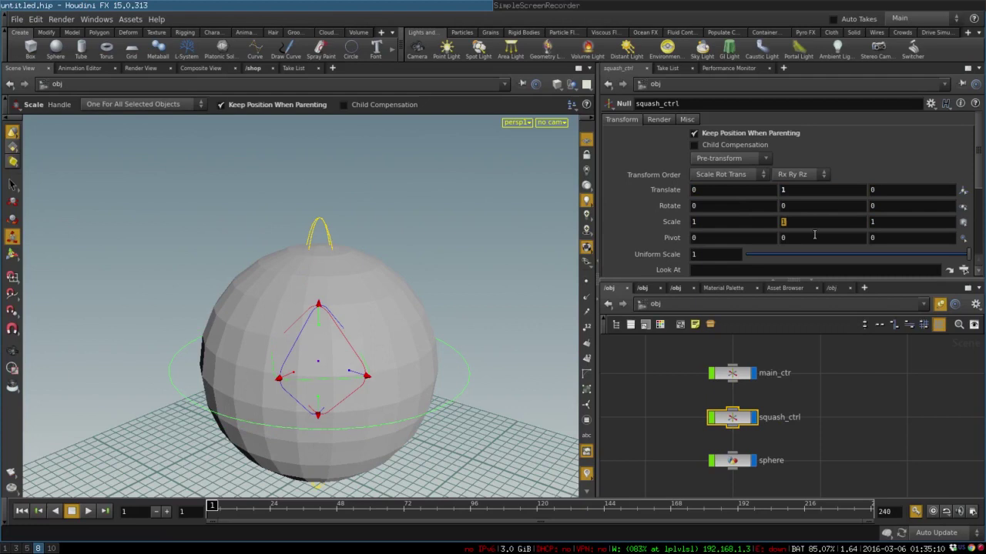
Step: Link squash_ctrl's X scale to its Y scale by pasting the copied parameter as a relative reference
right_click(792, 222)
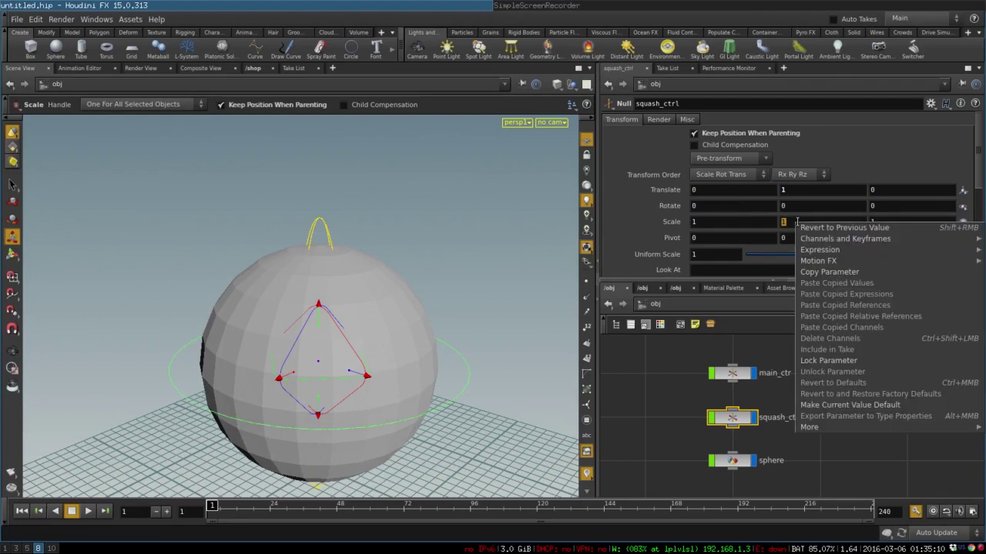
click(812, 275)
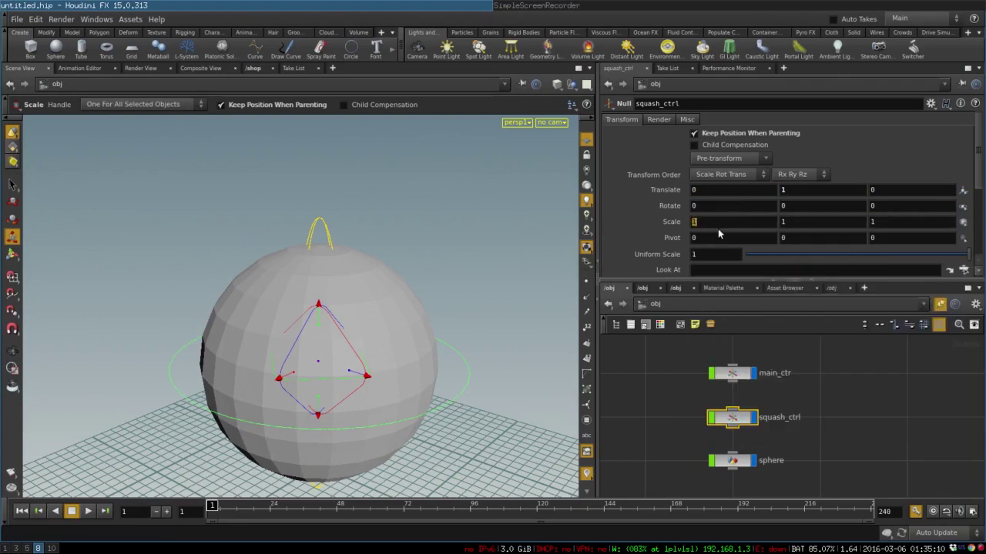
right_click(710, 223)
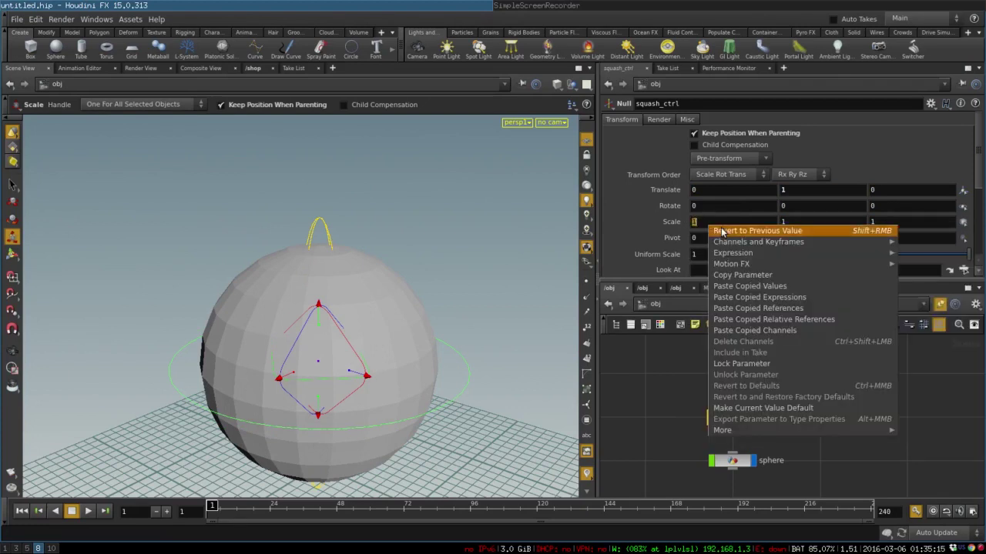
click(788, 320)
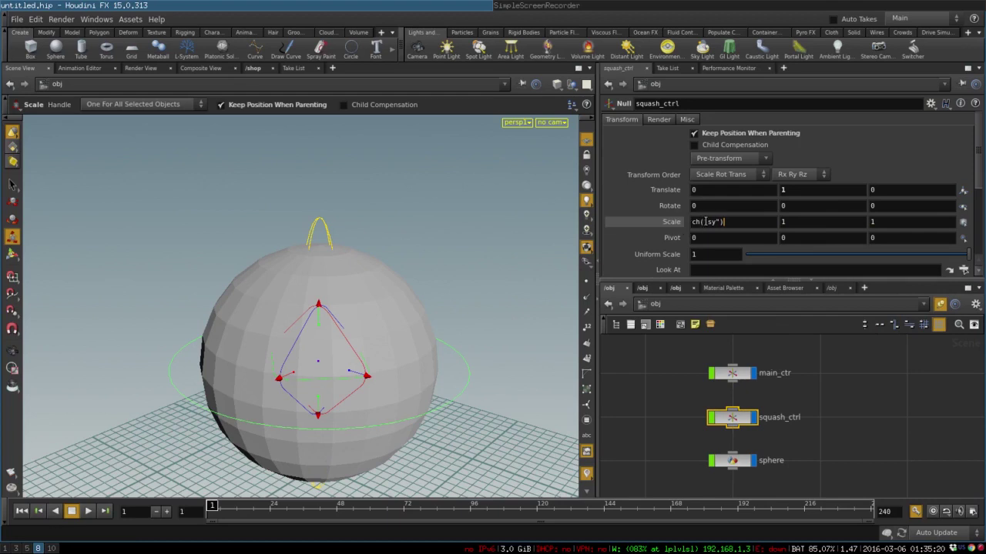
Step: Test the linked X scale by scaling squash_ctrl along Y to about 1.9, and reset its Y scale to 1
click(795, 222)
key(Escape)
middle_drag(786, 222, 500, 228)
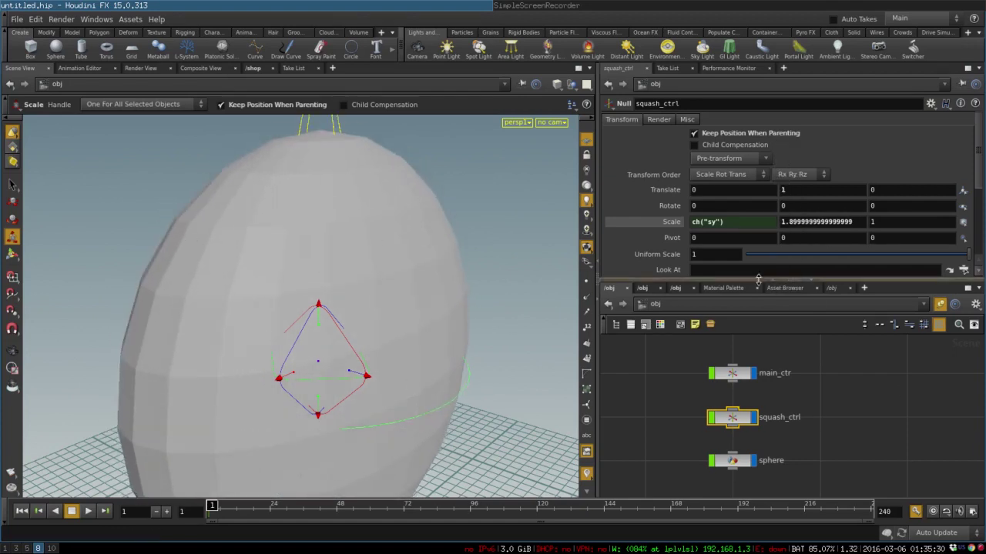
ctrl+middle_click(802, 224)
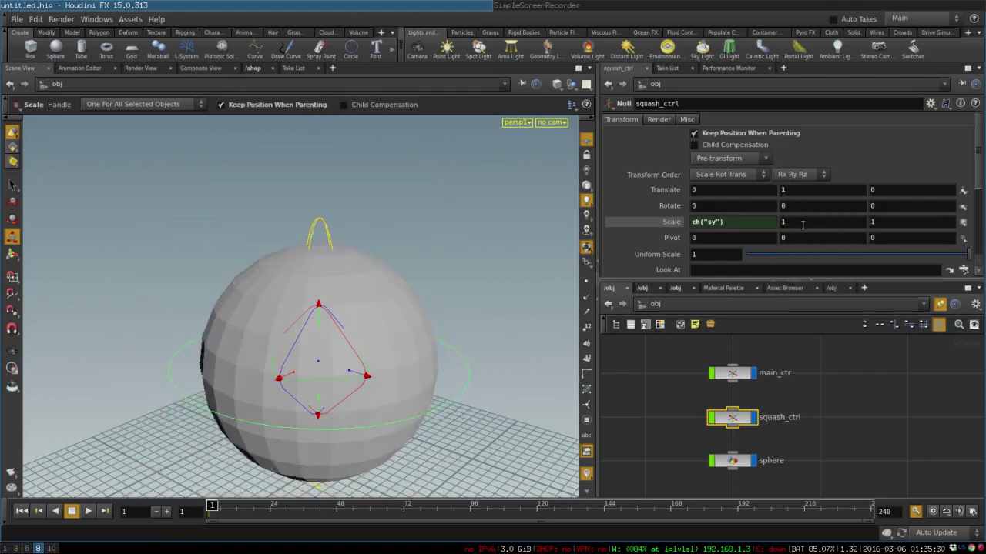
Step: Link squash_ctrl's Z scale to its X scale by copying the X parameter and pasting it as a relative reference
right_click(736, 221)
click(750, 271)
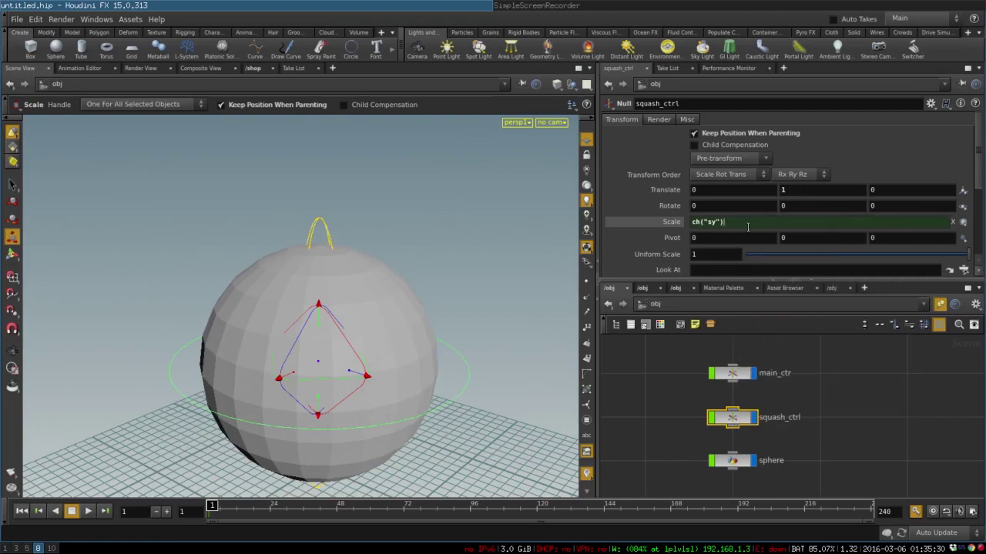
click(750, 207)
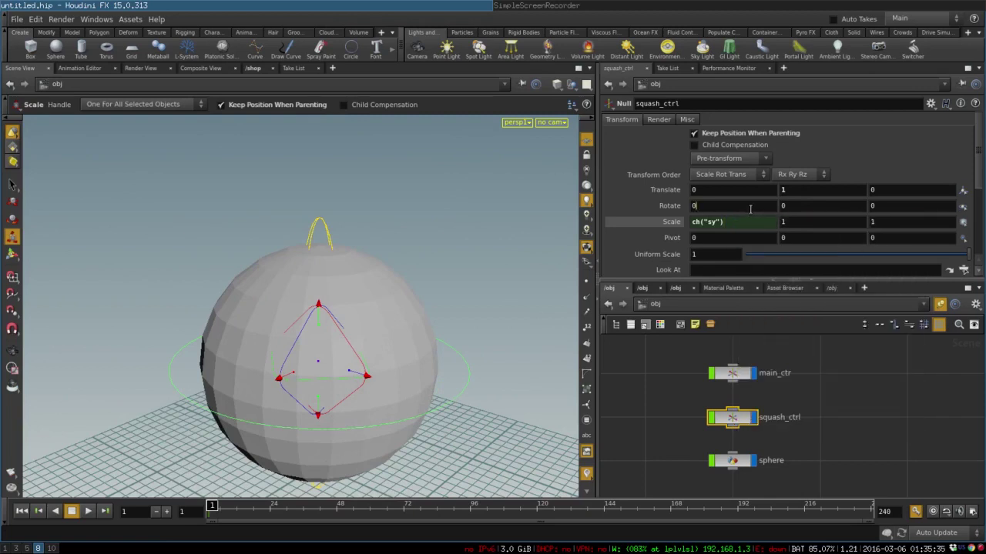
right_click(873, 221)
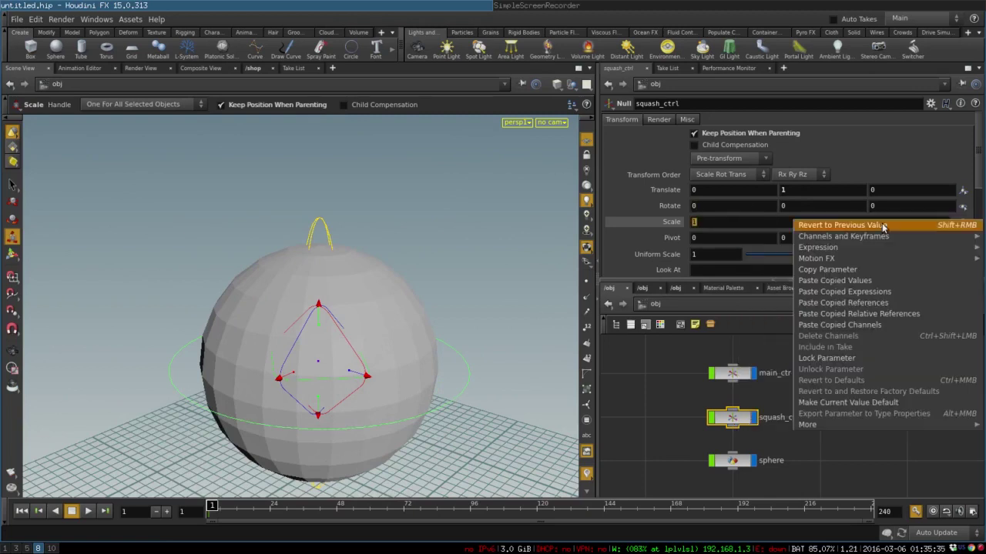
click(858, 314)
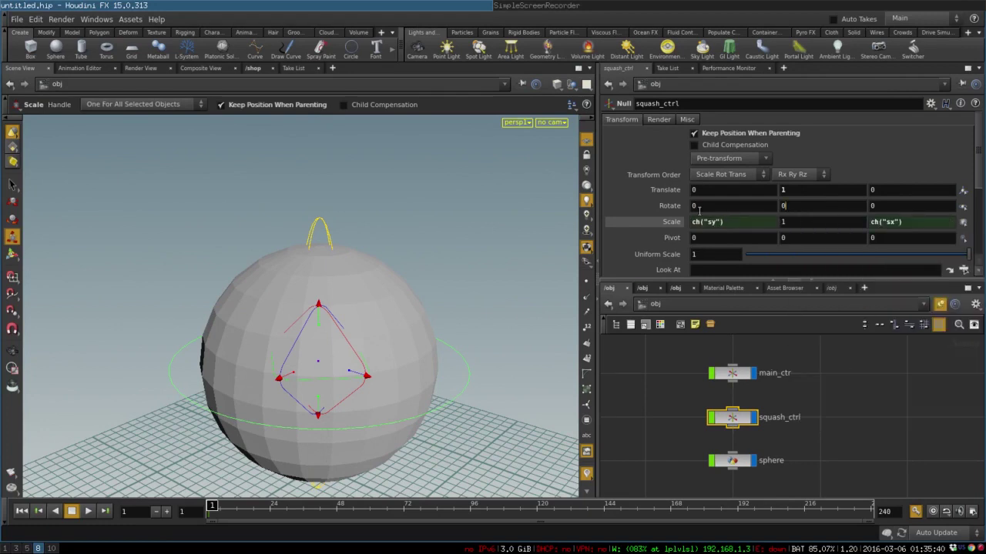
Step: Change squash_ctrl's X scale expression to 1/ch("sy") so it becomes the inverse of the Y scale
click(745, 224)
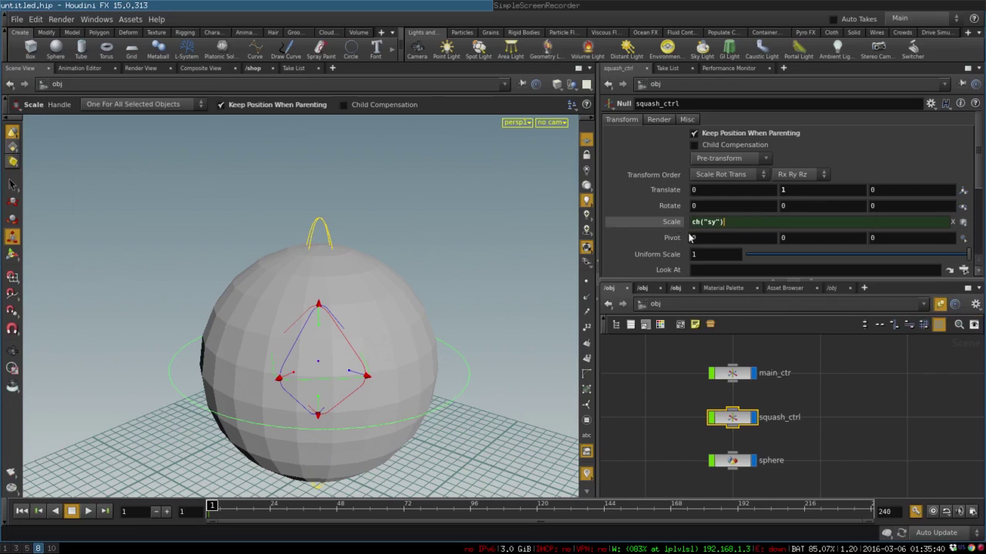
click(748, 208)
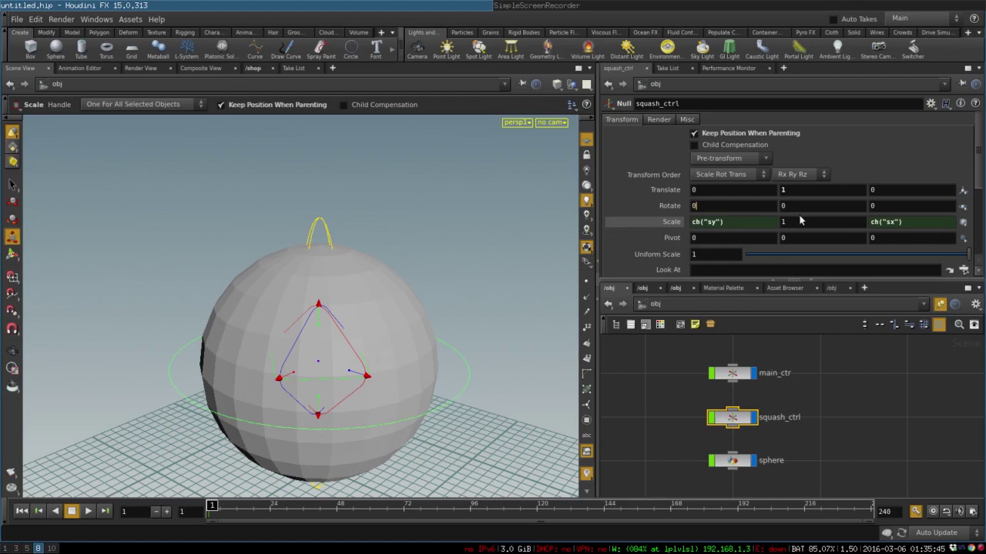
click(724, 221)
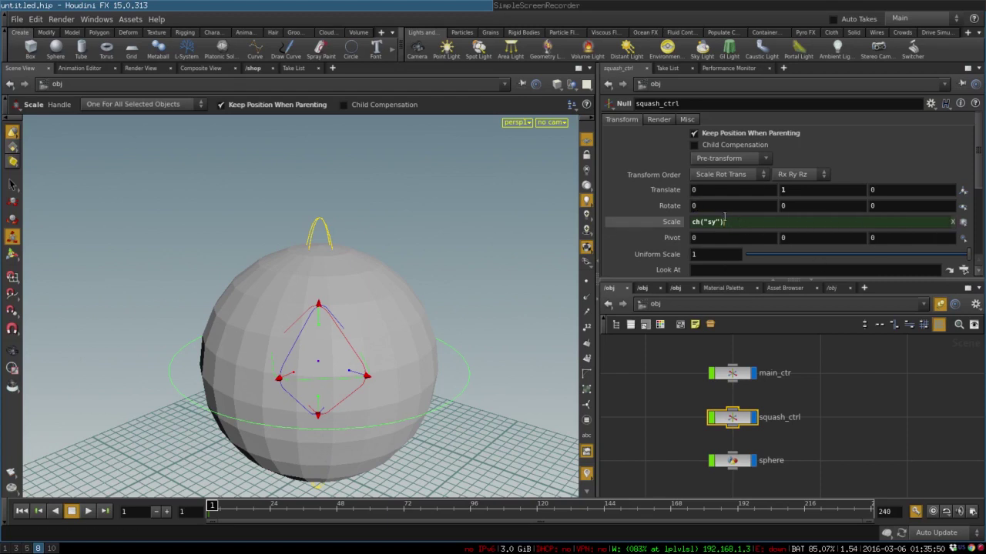
text(1/)
key(Return)
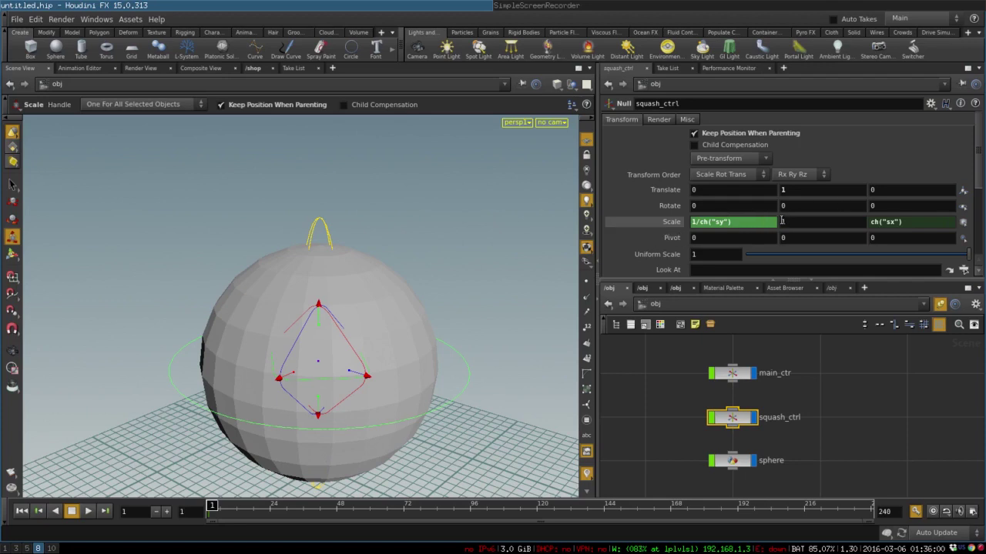
Step: Test the inverse scaling by stretching squash_ctrl along Y to about 1.65 in the viewport, and reset its Y scale to 1
scroll(378, 271, down, 3)
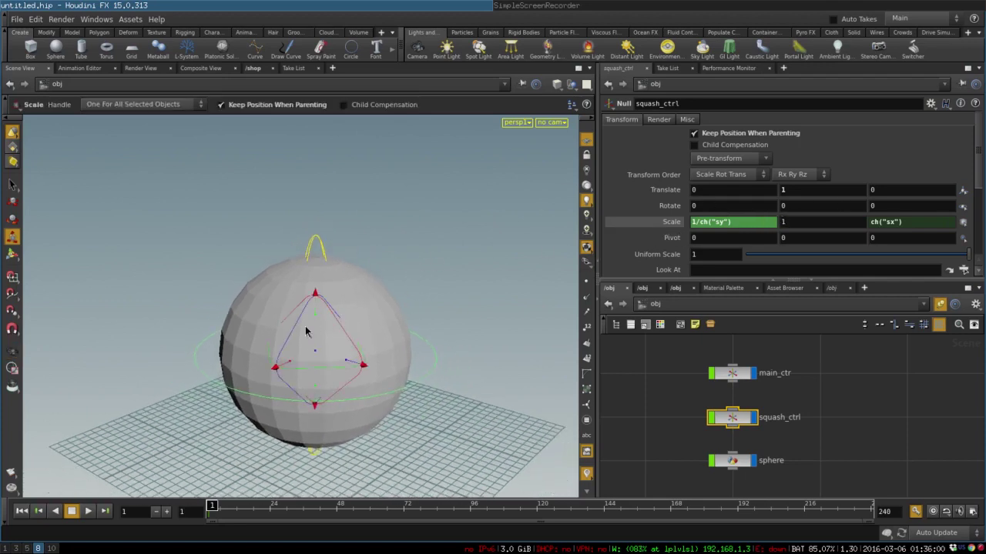
drag(315, 315, 362, 281)
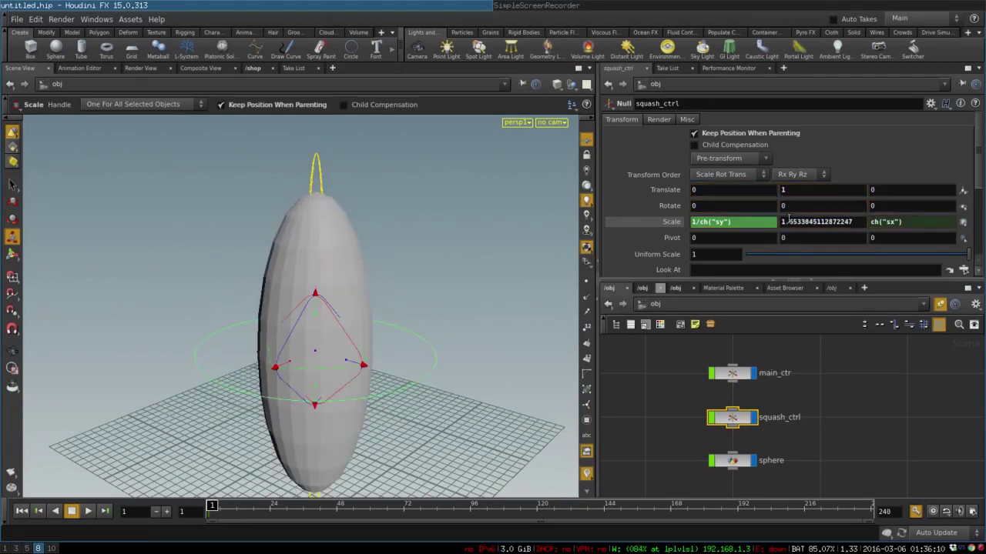
ctrl+middle_click(789, 219)
Step: Stretch squash_ctrl along Y to about 1.6 with the viewport scale handle
alt+right_drag(449, 232, 305, 284)
alt+drag(405, 339, 301, 334)
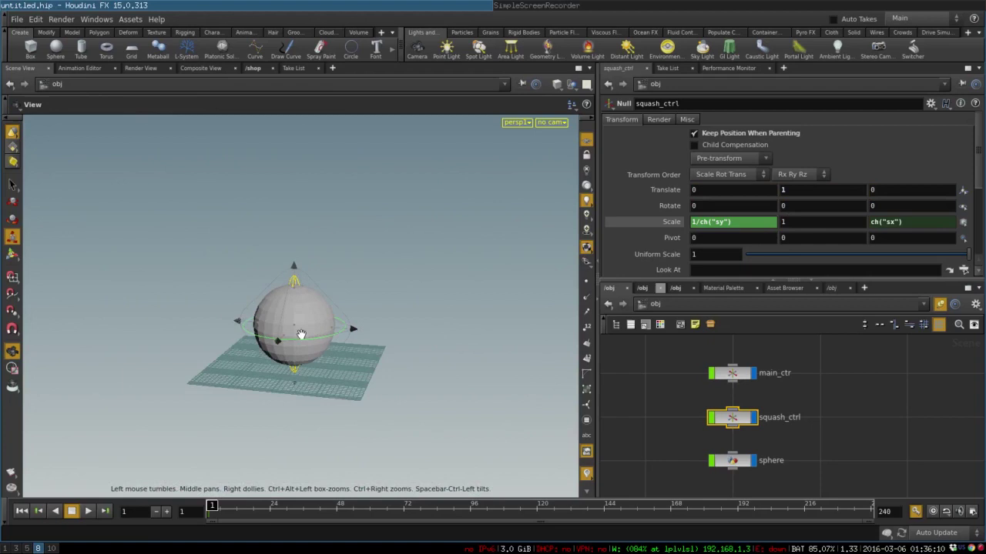
key(e)
alt+right_drag(269, 378, 481, 346)
alt+middle_drag(403, 371, 534, 283)
key(e)
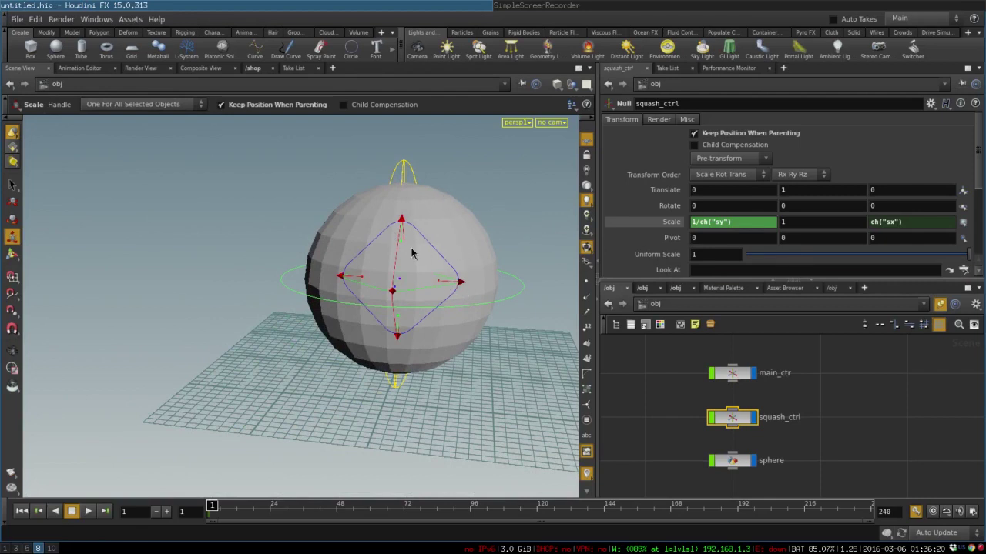
drag(402, 236, 411, 218)
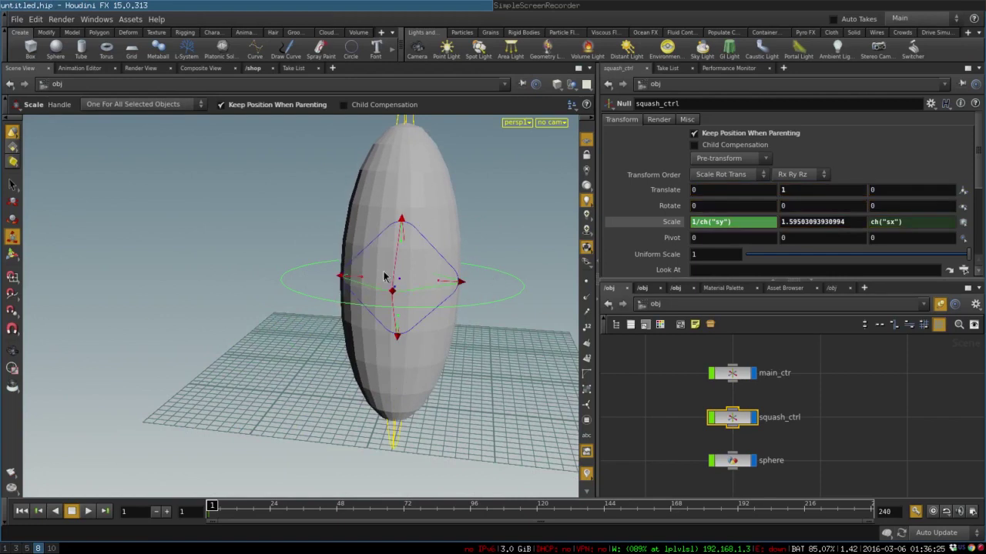
Step: Try rotating the stretched squash_ctrl about Z to about -14 degrees and undo the rotation
alt+right_drag(384, 278, 224, 254)
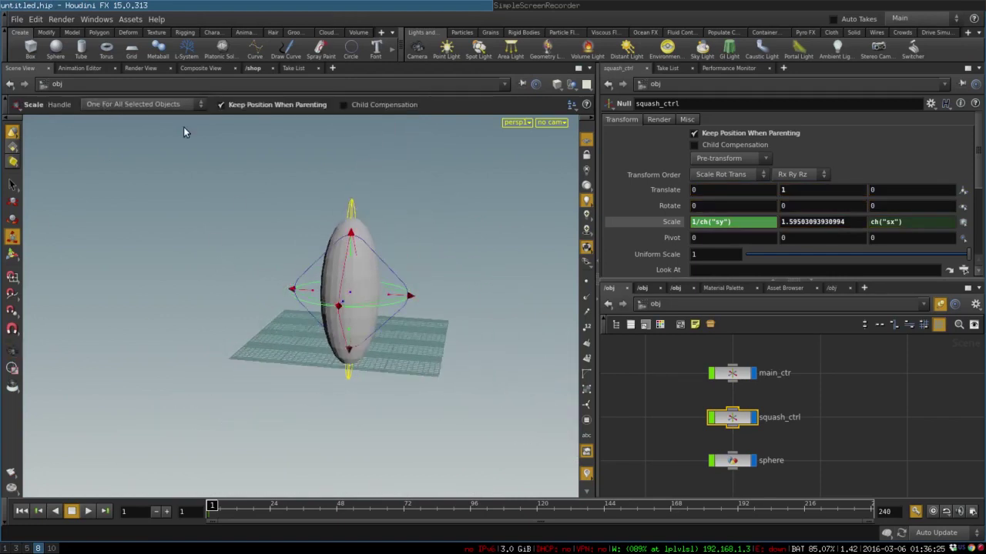
key(r)
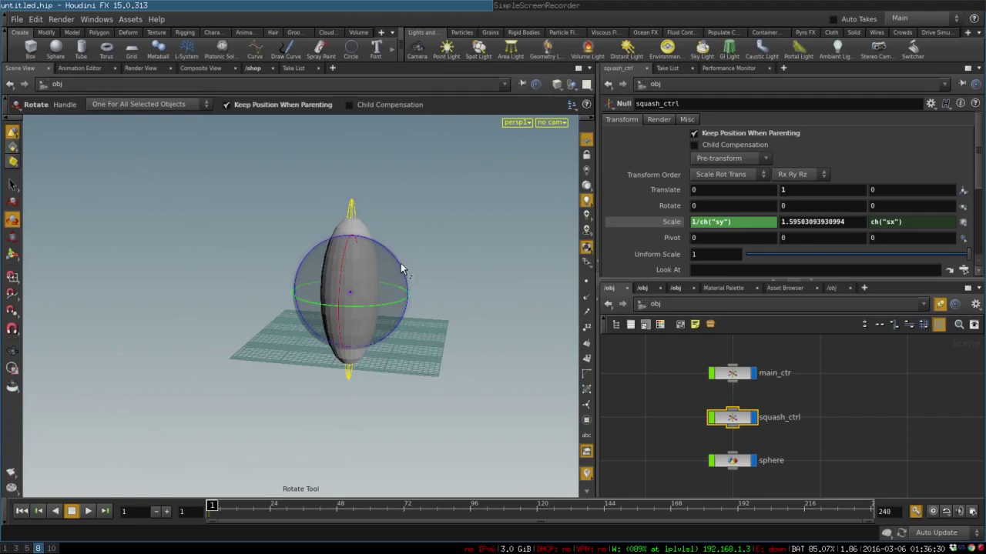
drag(400, 268, 391, 251)
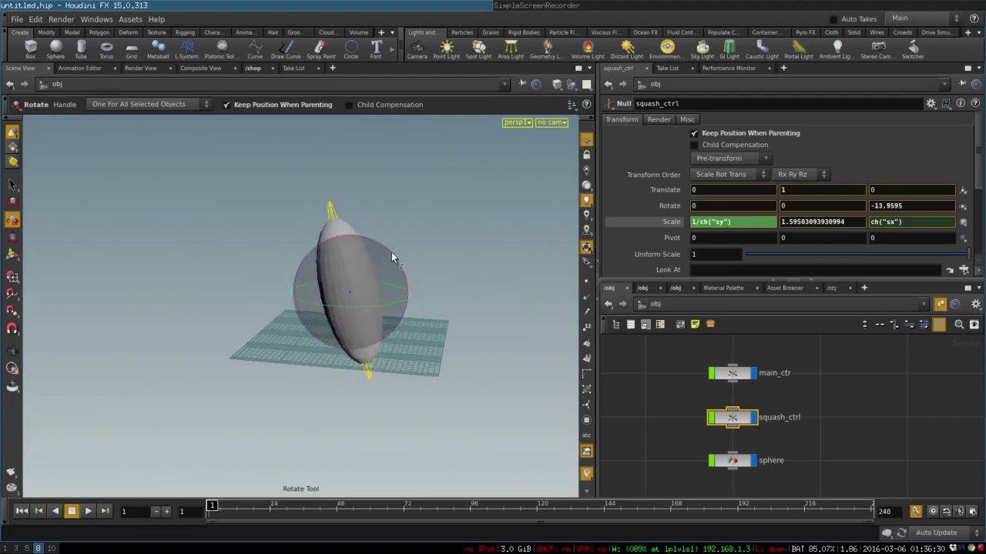
key(ctrl+z)
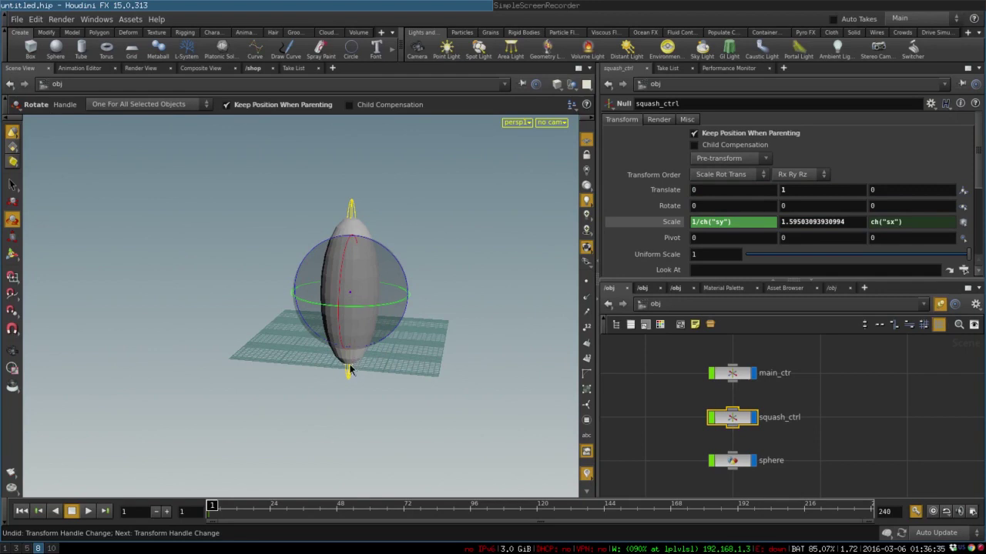
Step: Reset squash_ctrl's Y scale to 1 and set its Y pivot to -1 at the base of the sphere
key(Escape)
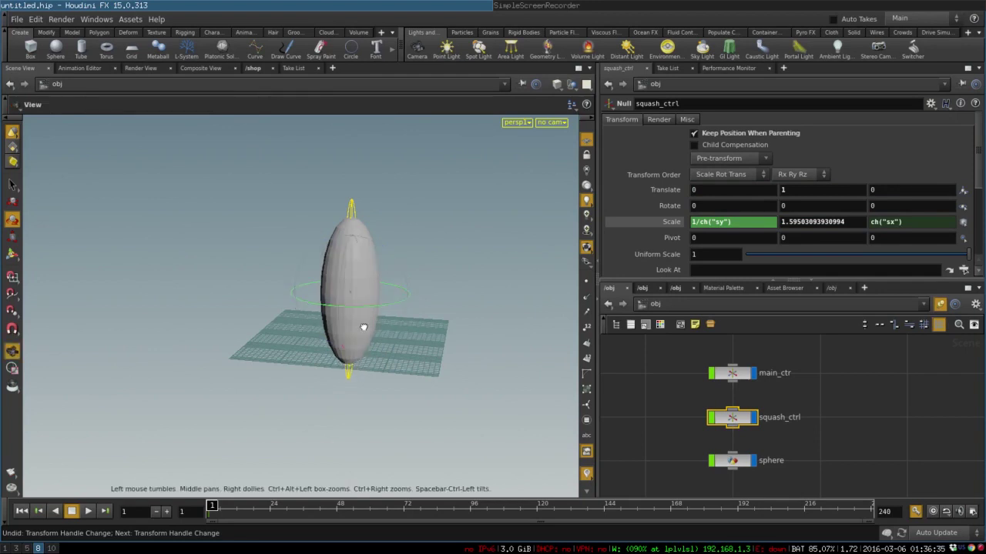
drag(348, 371, 354, 323)
scroll(353, 323, up, 3)
key(r)
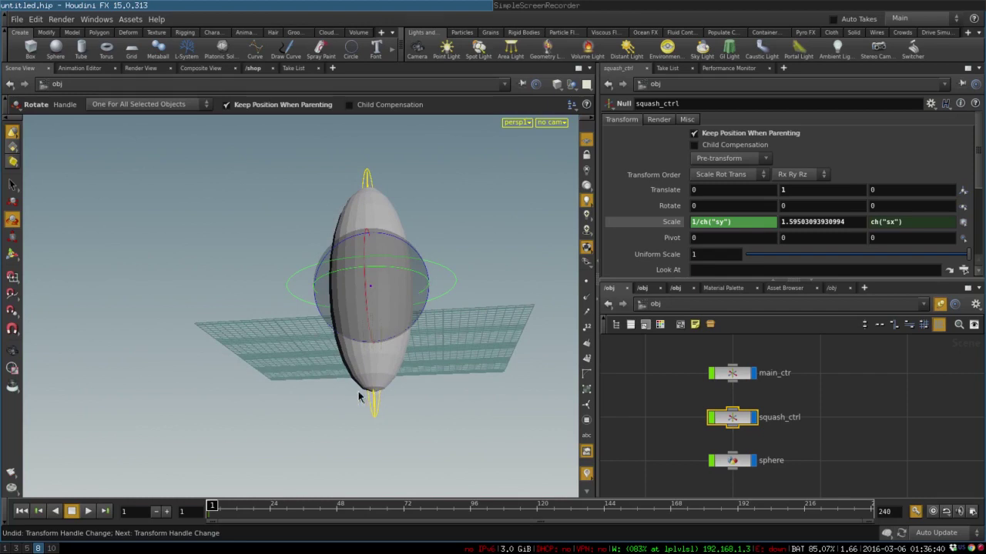
ctrl+middle_click(788, 226)
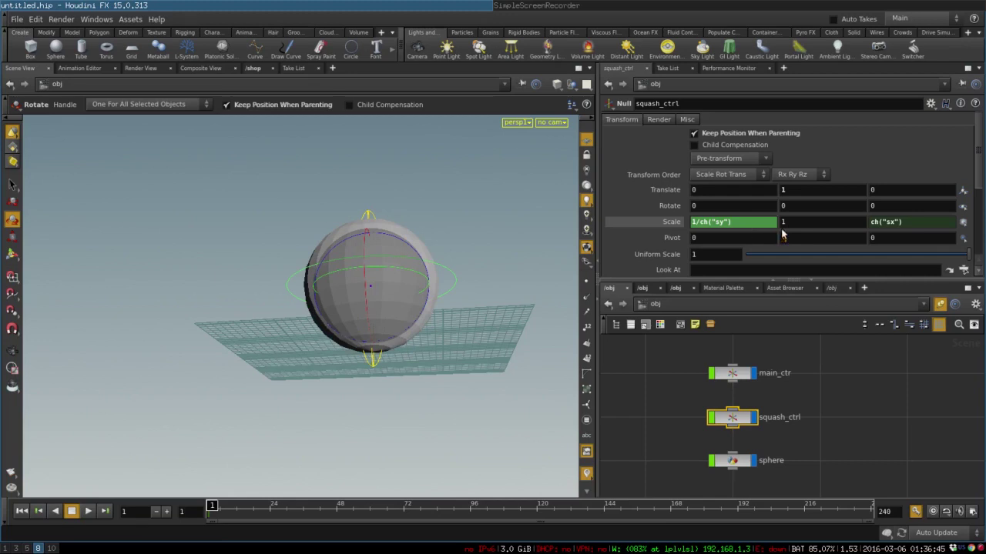
text(-1)
key(Return)
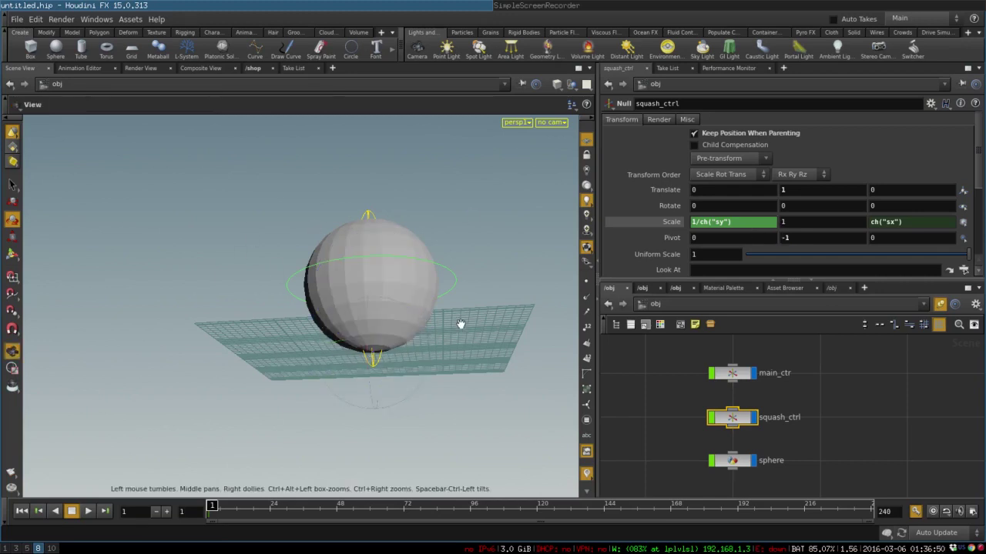
Step: Test the base pivot by scaling squash_ctrl along Y to about 1.45 and rotating it about Z to about 9.5 degrees
alt+right_drag(459, 323, 390, 300)
alt+drag(389, 300, 408, 344)
key(e)
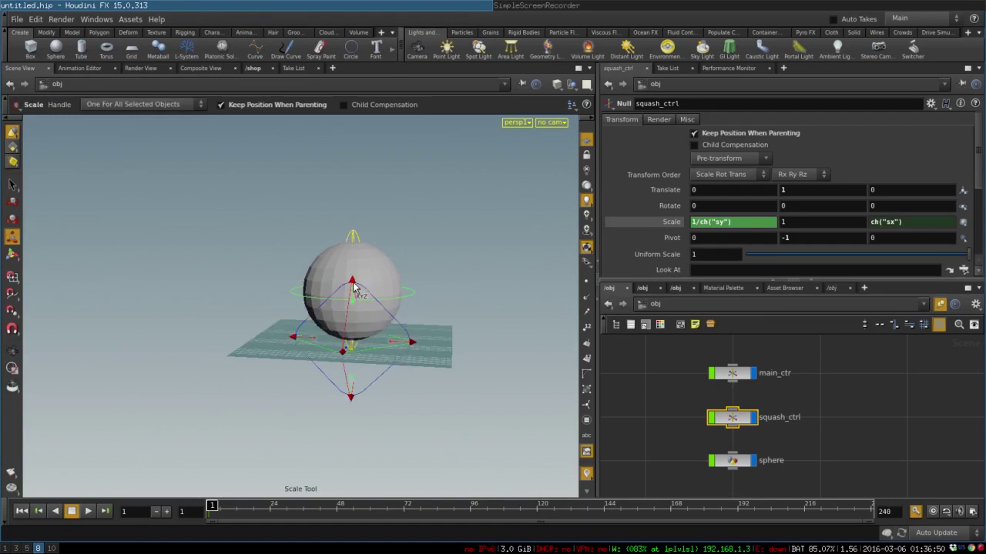
drag(357, 302, 427, 311)
key(r)
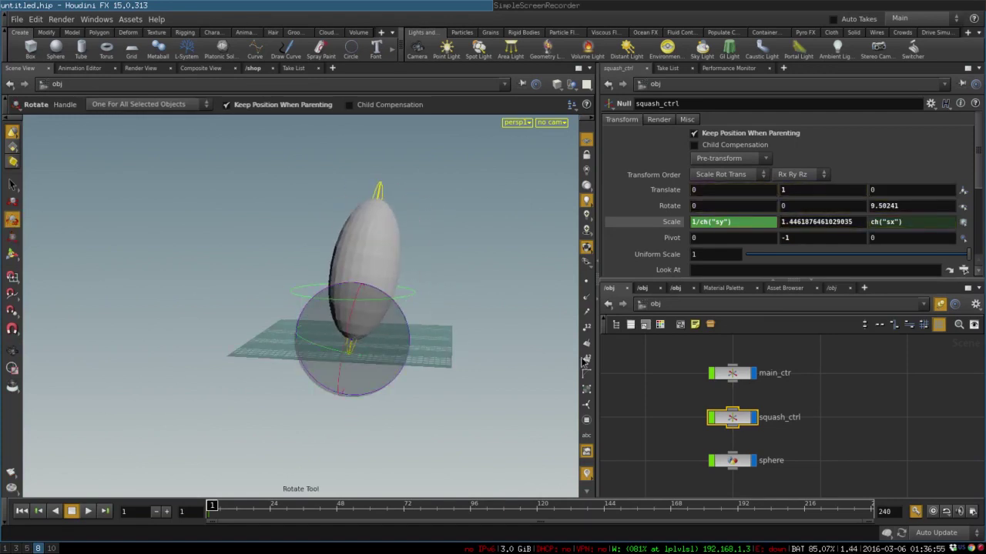
Step: Reset squash_ctrl's Y scale to 1 and move its Y pivot to 1
text(1)
key(Return)
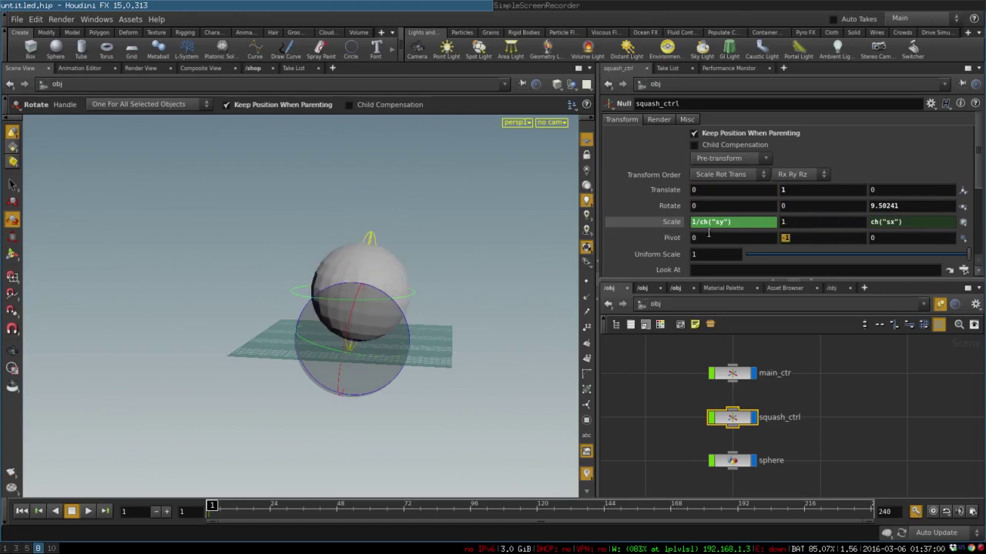
key(Return)
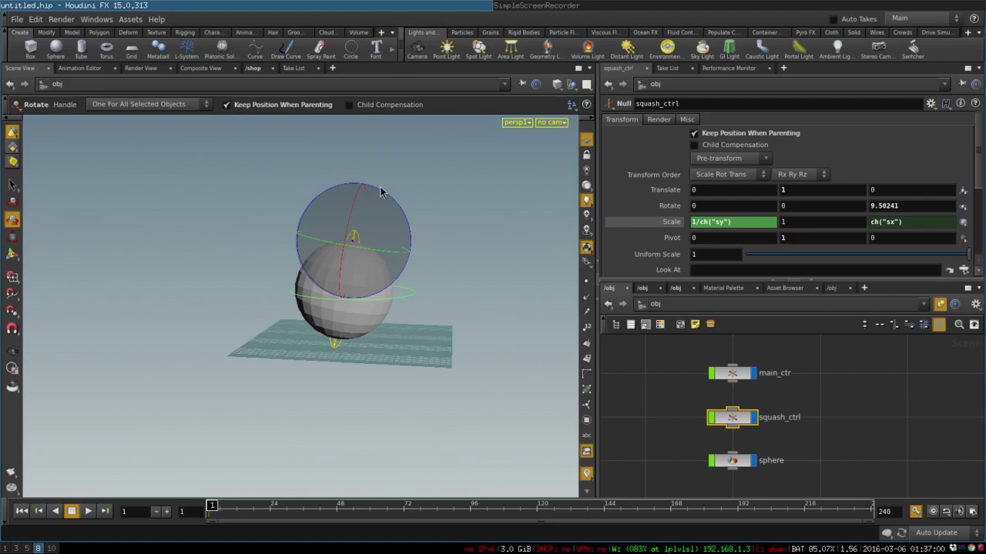
Step: Test the top pivot by rotating squash_ctrl about Z to about -34.3 degrees and scaling Y to about 1.49, resetting the Y scale to 1
drag(400, 208, 318, 196)
key(e)
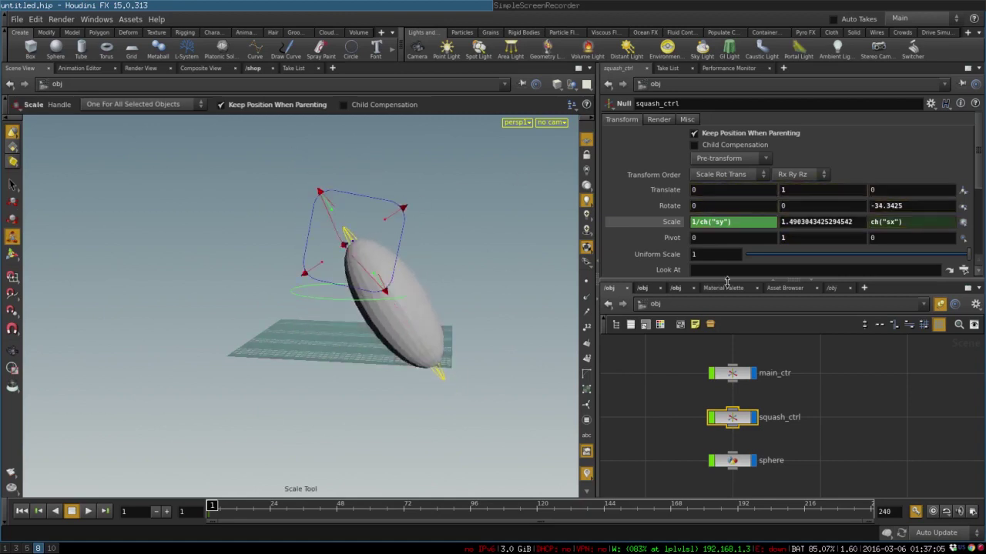
ctrl+middle_click(784, 222)
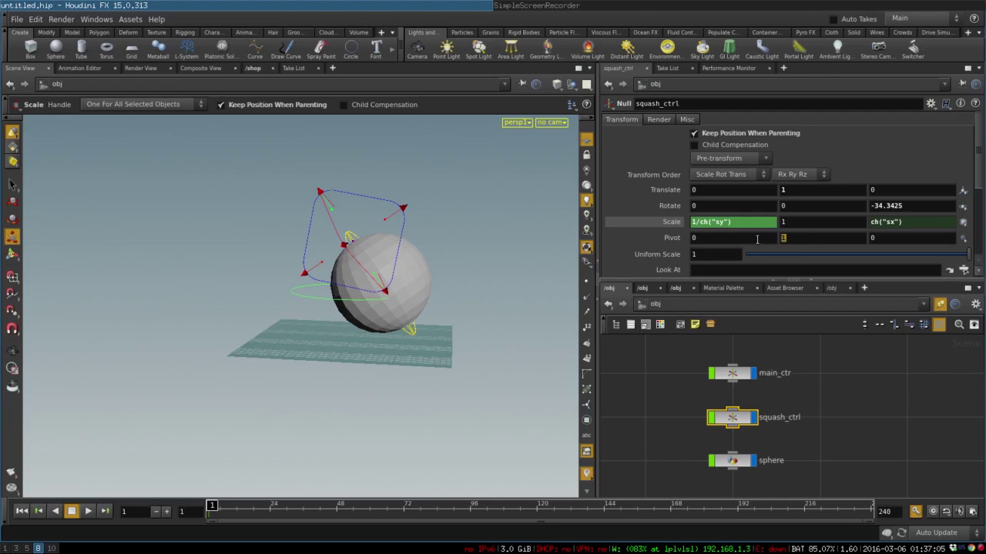
Step: Set squash_ctrl's Y pivot back to -1 and rotate it about Z to about -11.3 degrees
key(Return)
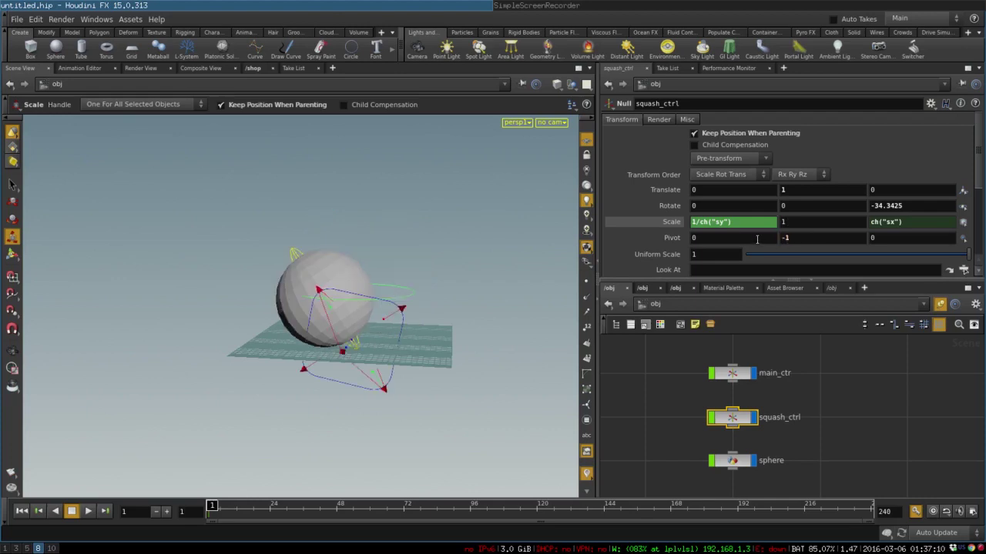
key(e)
key(r)
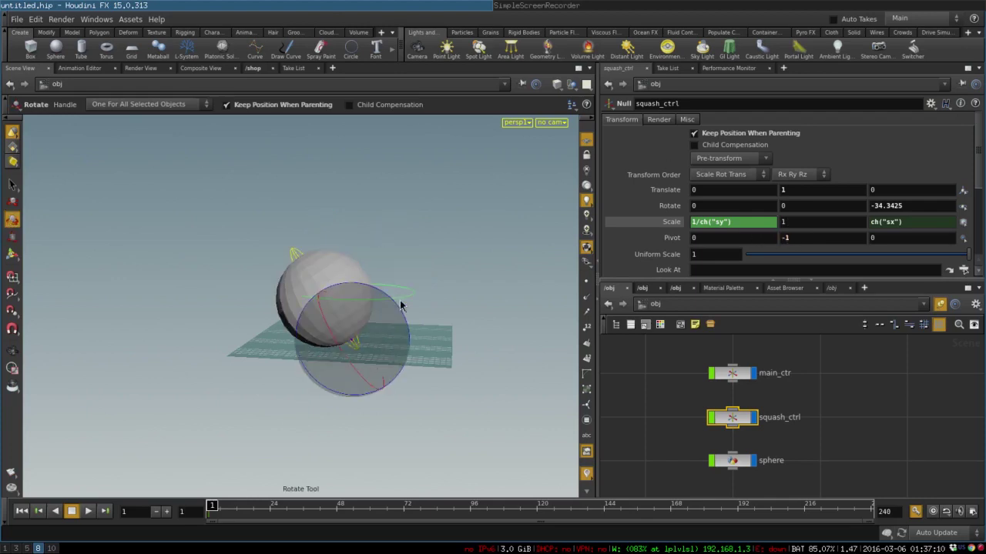
drag(391, 302, 454, 308)
Step: Return squash_ctrl's Y pivot to 0 and reset its Z rotation to 0
text(0)
key(Return)
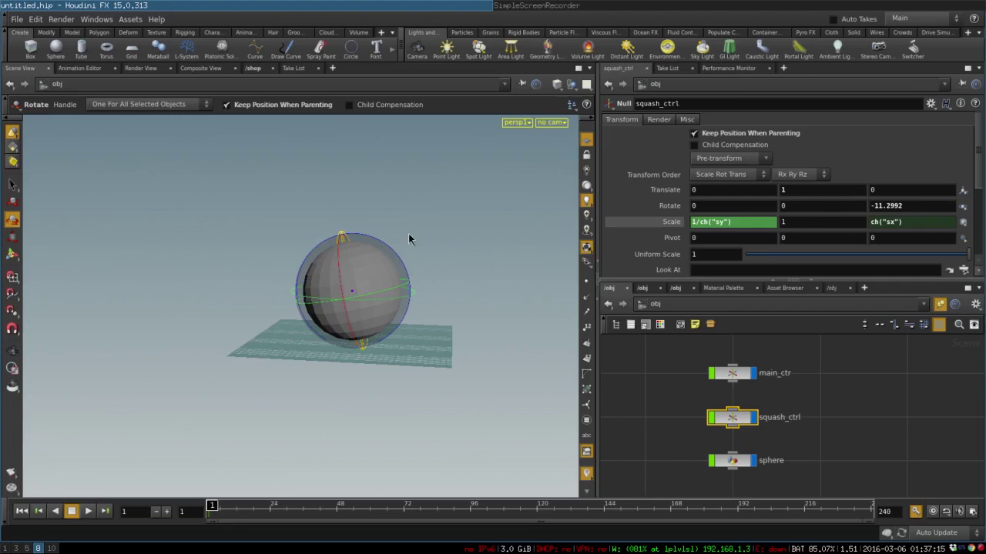
ctrl+middle_click(898, 205)
alt+right_drag(453, 239, 451, 259)
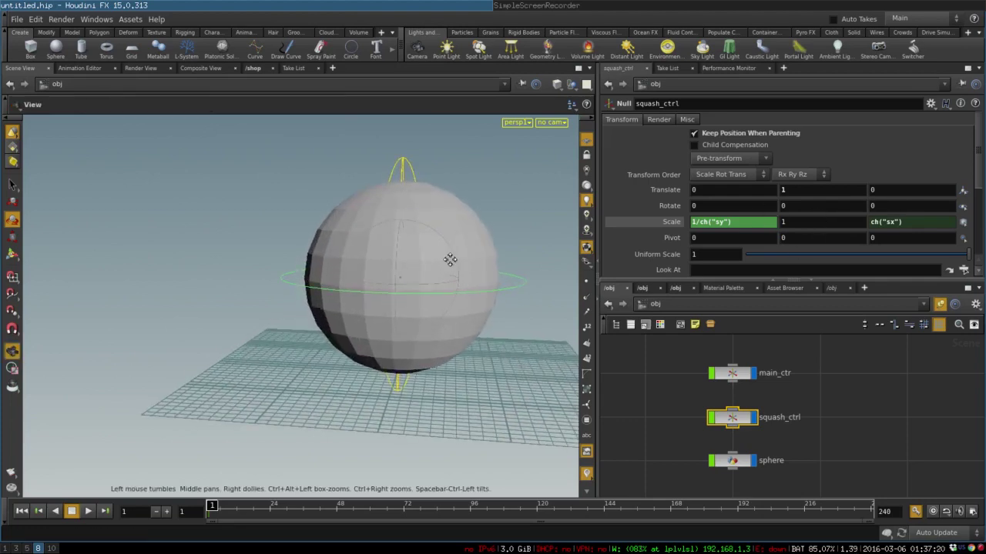
alt+middle_drag(451, 260, 301, 298)
alt+middle_drag(384, 332, 418, 246)
drag(417, 245, 440, 229)
key(r)
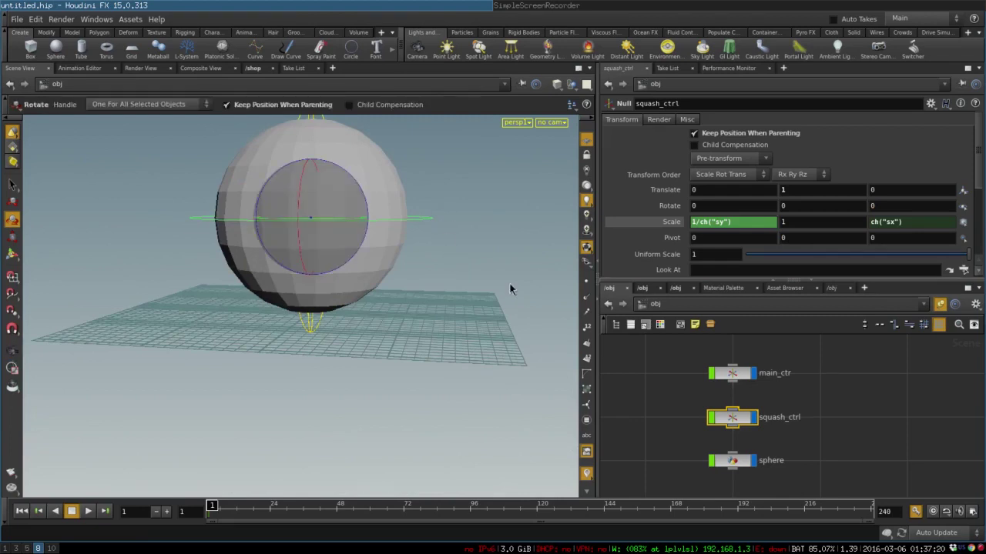
alt+right_drag(444, 246, 266, 278)
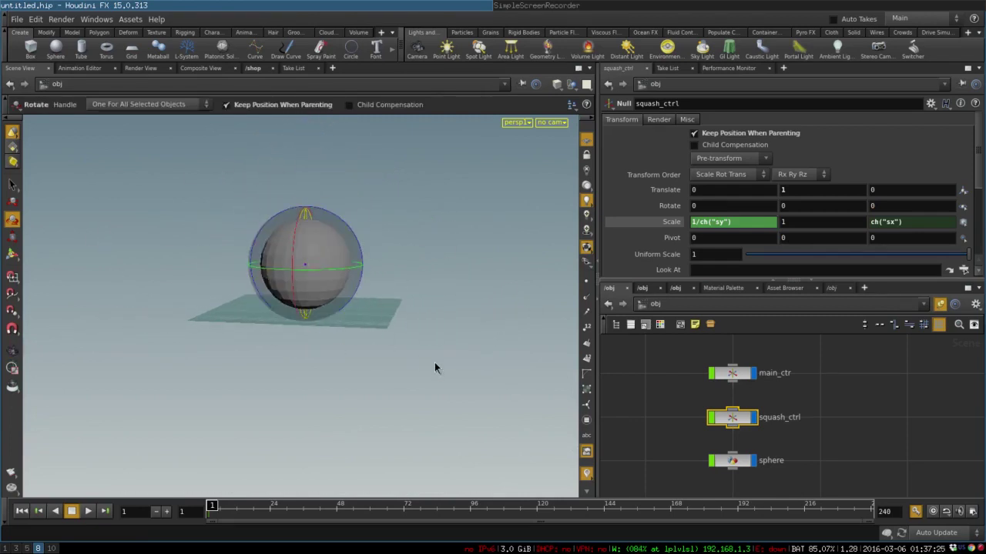
Step: Move the sphere node further down the network to leave a gap below squash_ctrl
middle_drag(807, 429, 798, 354)
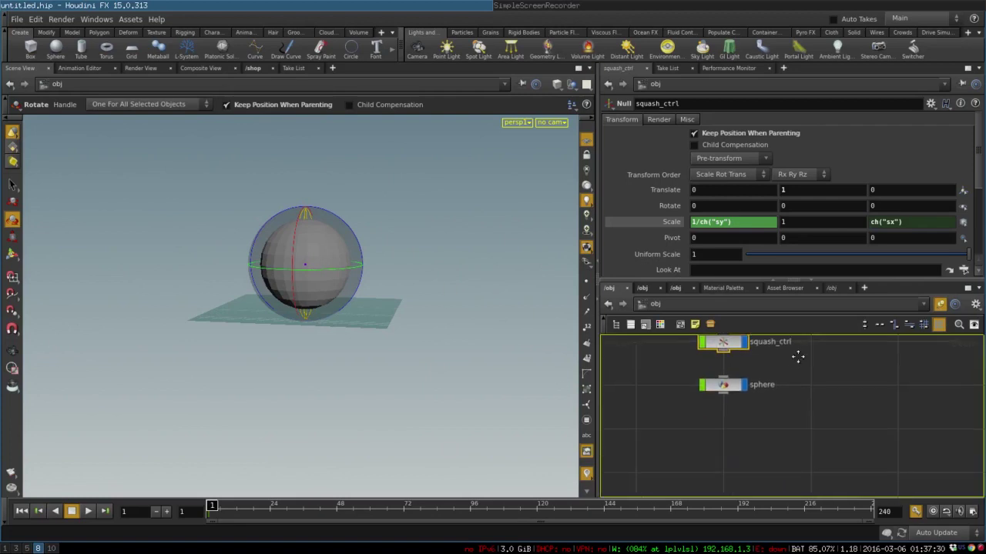
drag(722, 388, 715, 436)
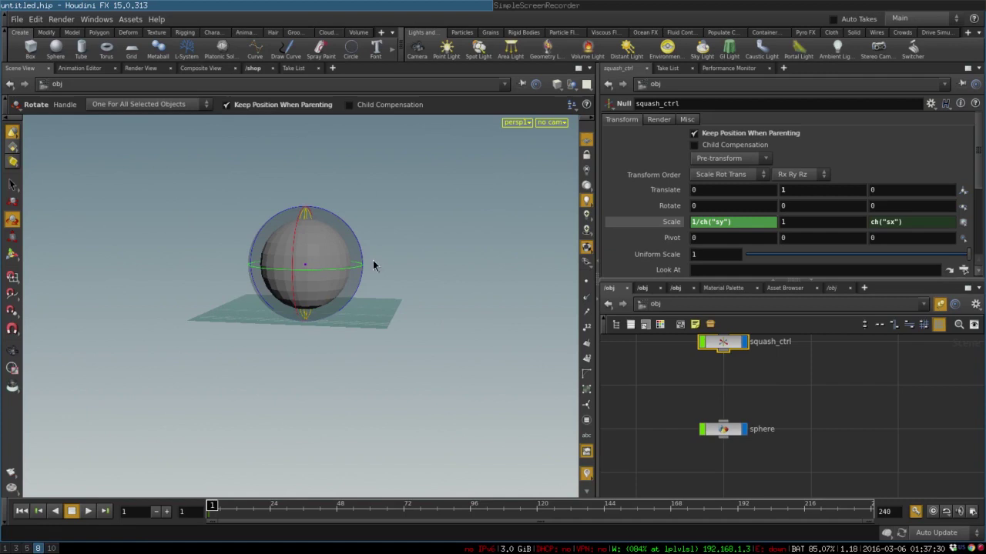
Step: Stretch squash_ctrl to a Y scale of about 1.46 and set its Y pivot to -1
key(e)
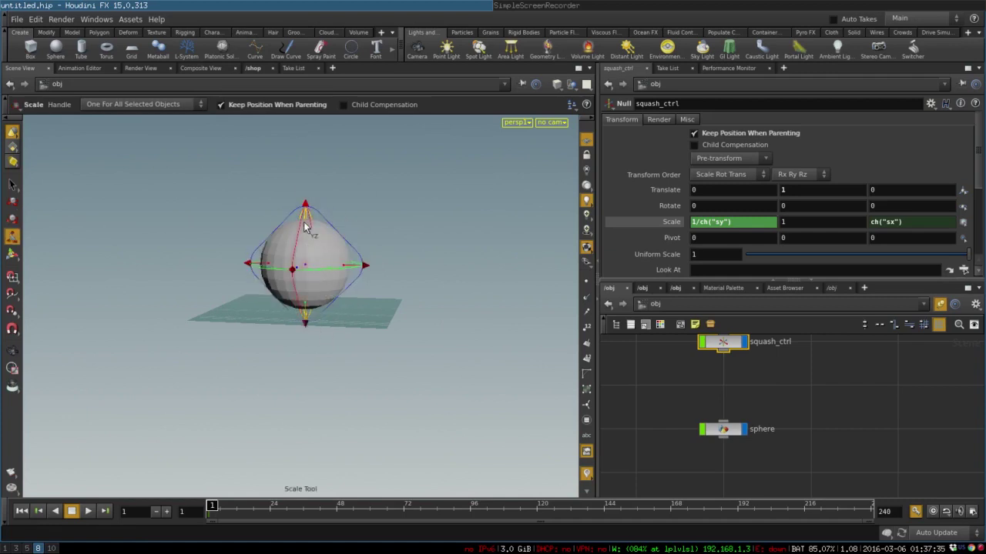
mouse_move(307, 202)
mouse_down()
mouse_move(316, 183)
mouse_move(321, 209)
mouse_up()
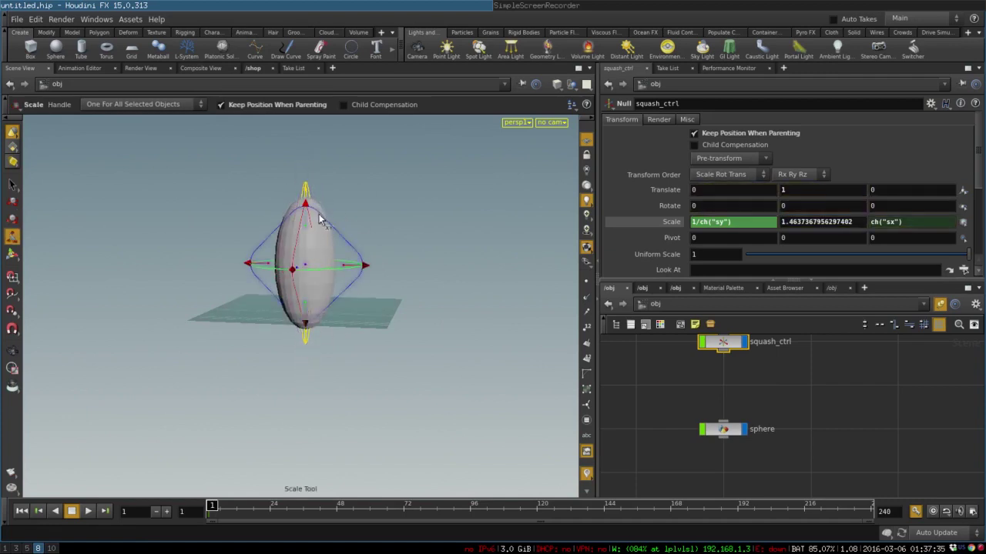
double_click(784, 238)
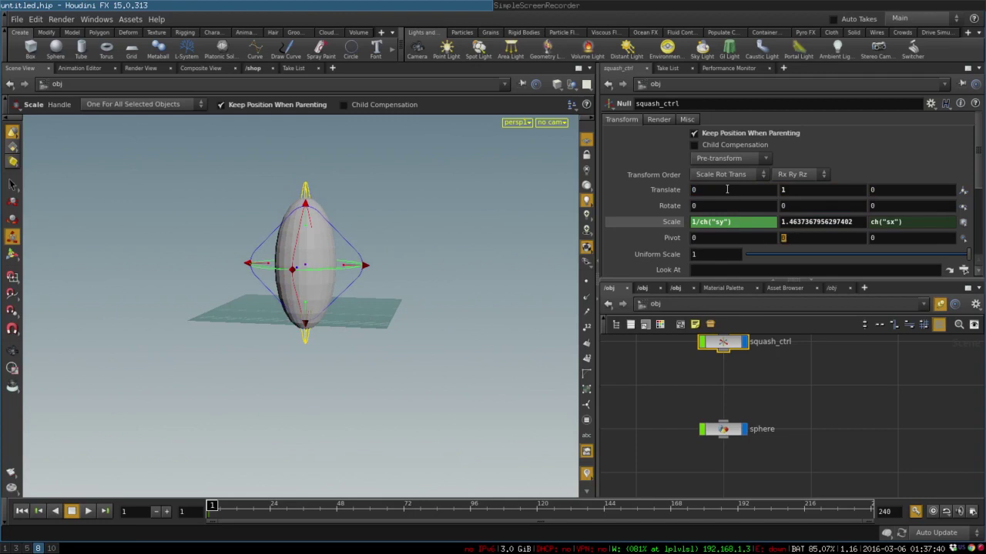
text(-1)
key(Return)
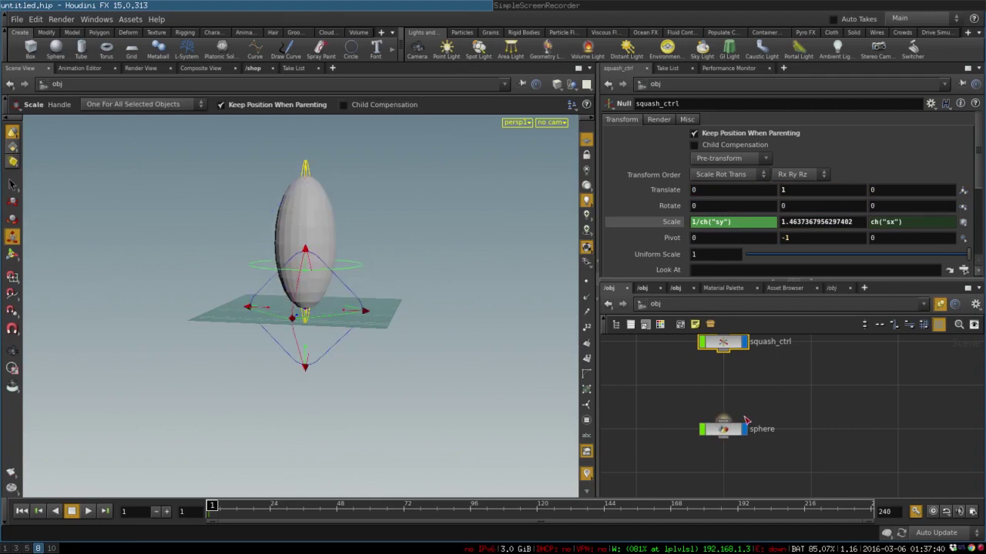
Step: Test rotating main_ctr with the stretched sphere, and undo the rotation
middle_drag(749, 392, 738, 524)
click(718, 436)
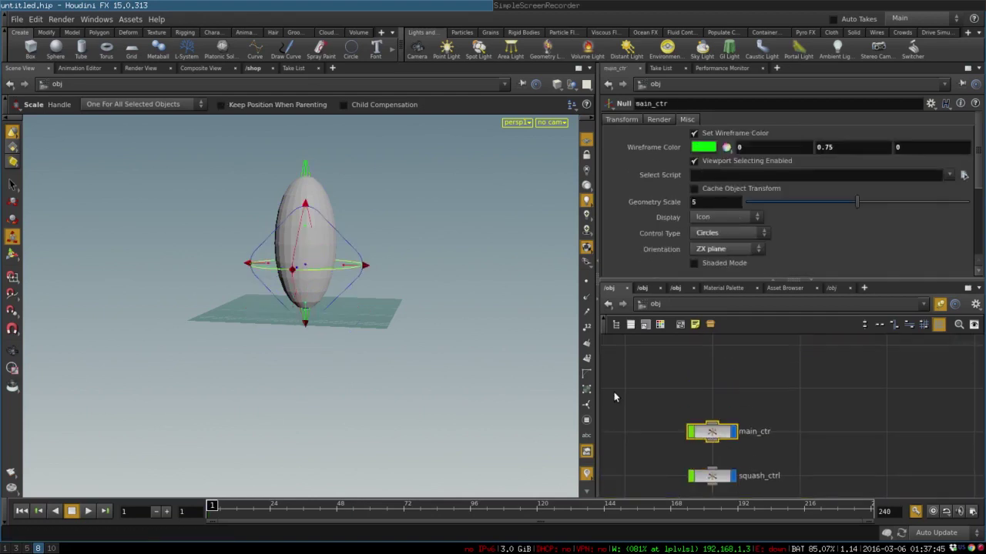
key(r)
drag(343, 220, 365, 246)
key(ctrl+z)
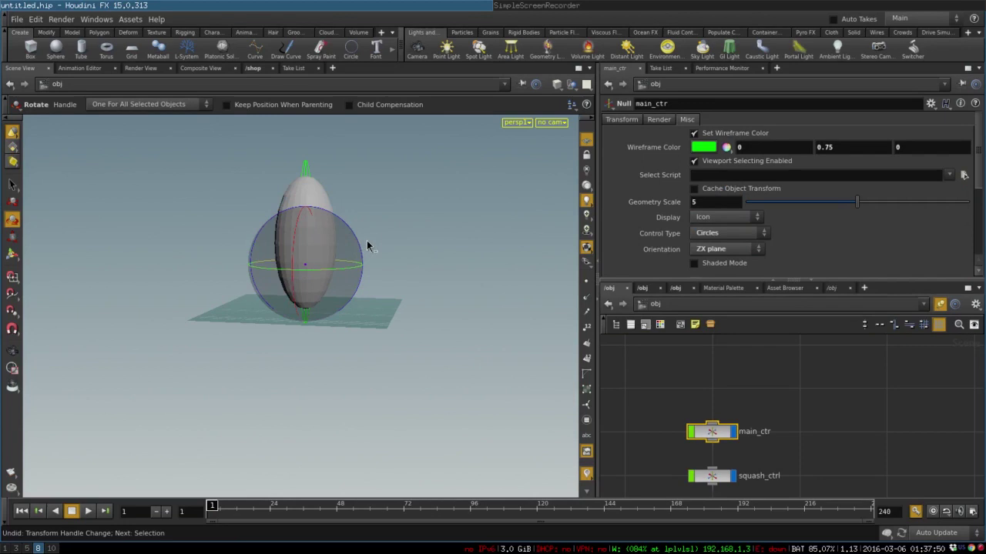
Step: Test rotating the stretched sphere object about Z to about 284.3 degrees, and reset its Z rotation to 0
middle_drag(831, 443, 839, 308)
click(719, 429)
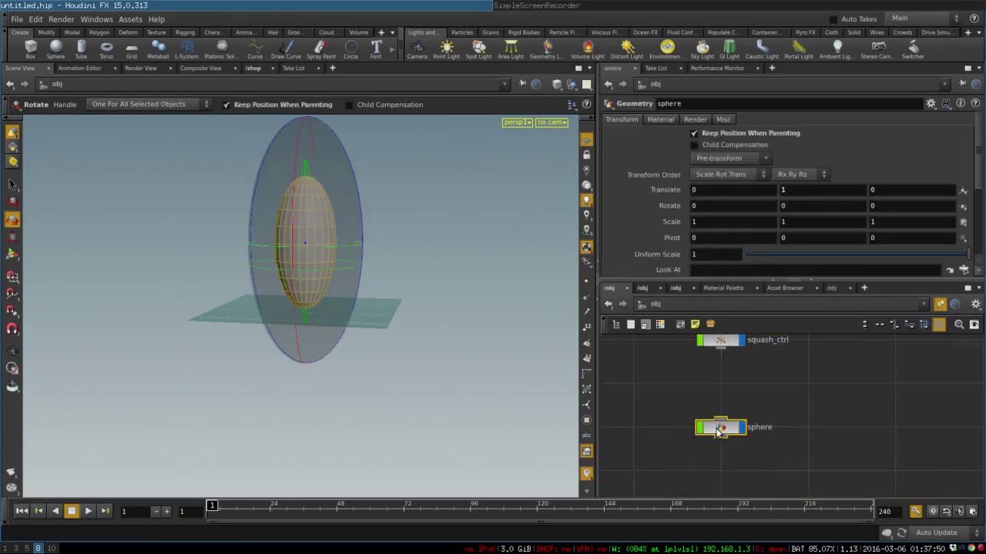
drag(353, 168, 403, 195)
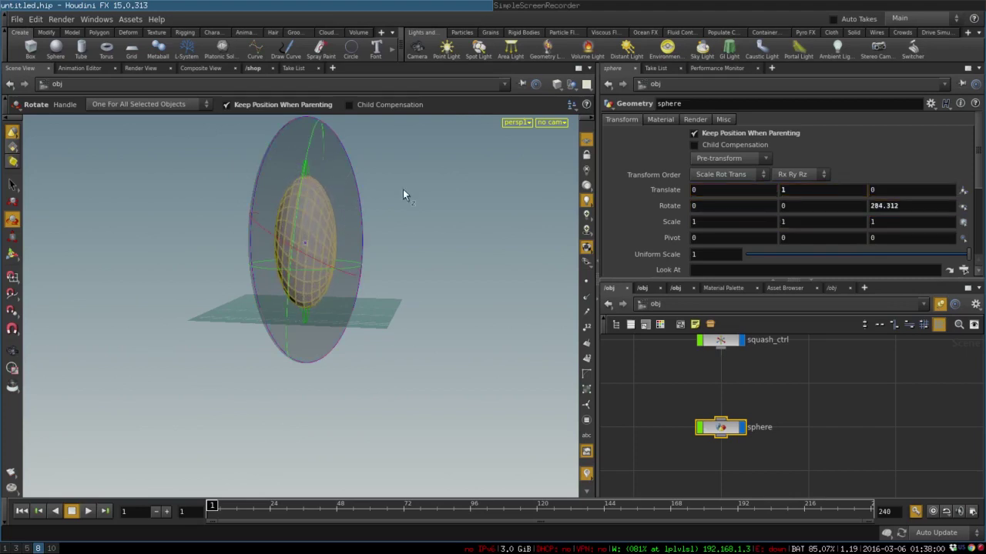
ctrl+middle_click(884, 207)
Step: Add a new Null object to the network and place it beside the gap between squash_ctrl and sphere
middle_drag(792, 373, 762, 387)
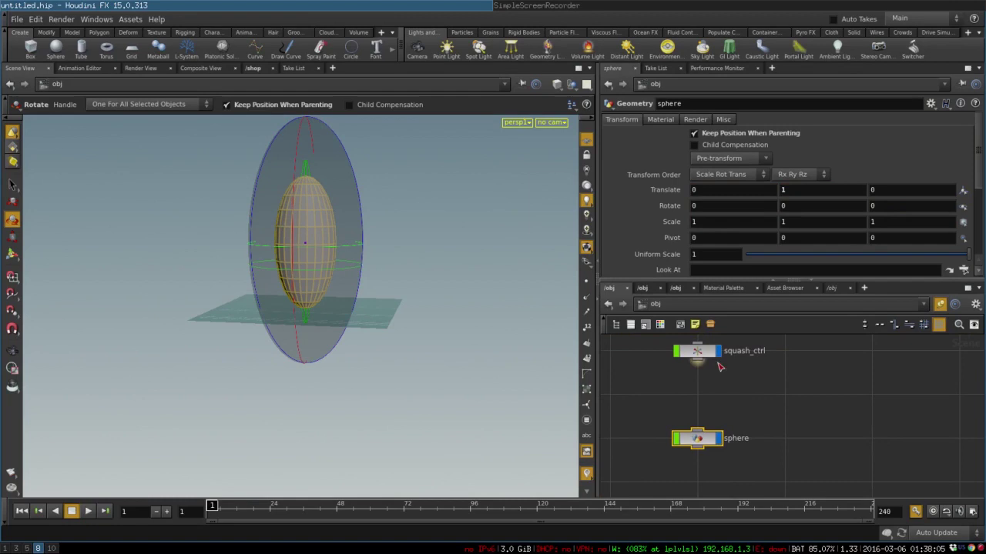
click(776, 393)
key(Tab)
text(nu)
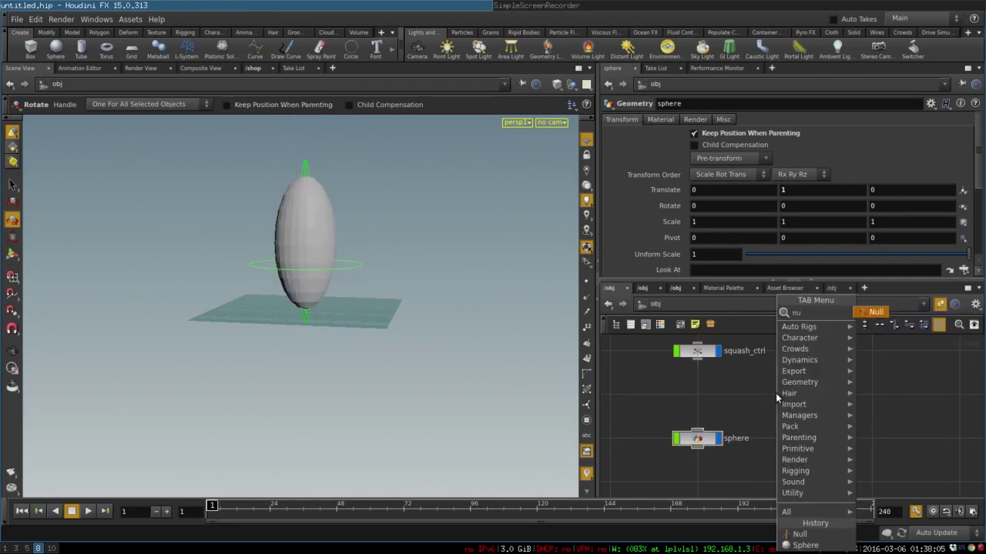
click(873, 312)
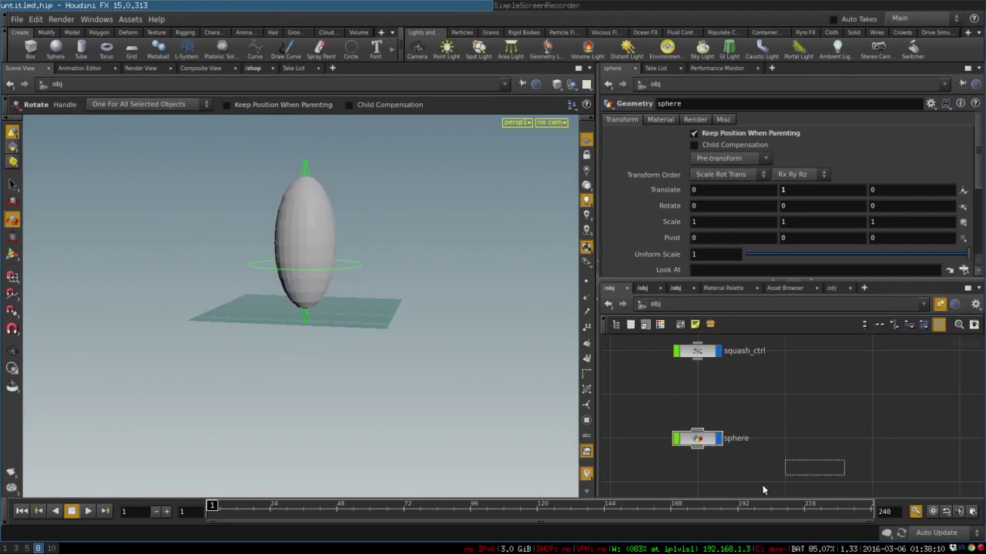
click(801, 377)
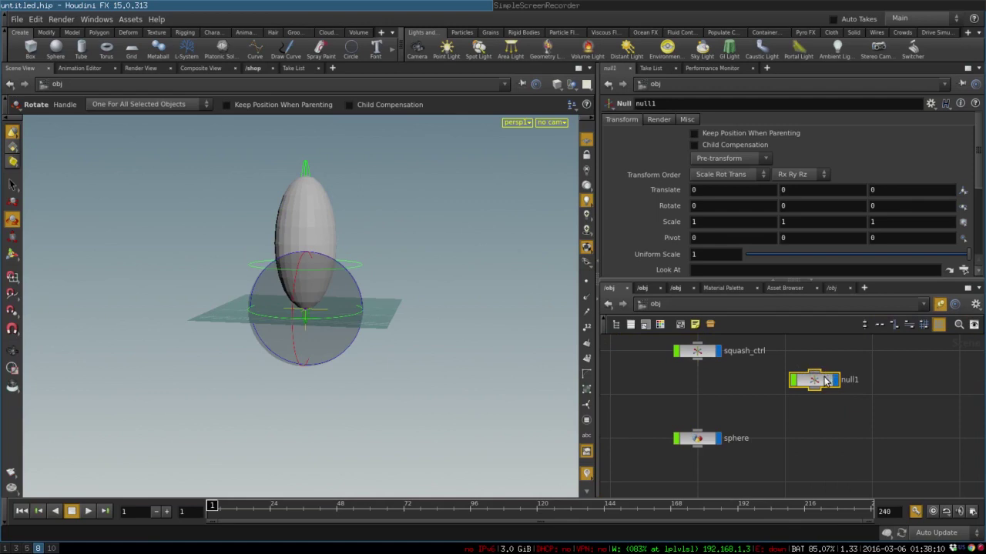
drag(826, 380, 786, 399)
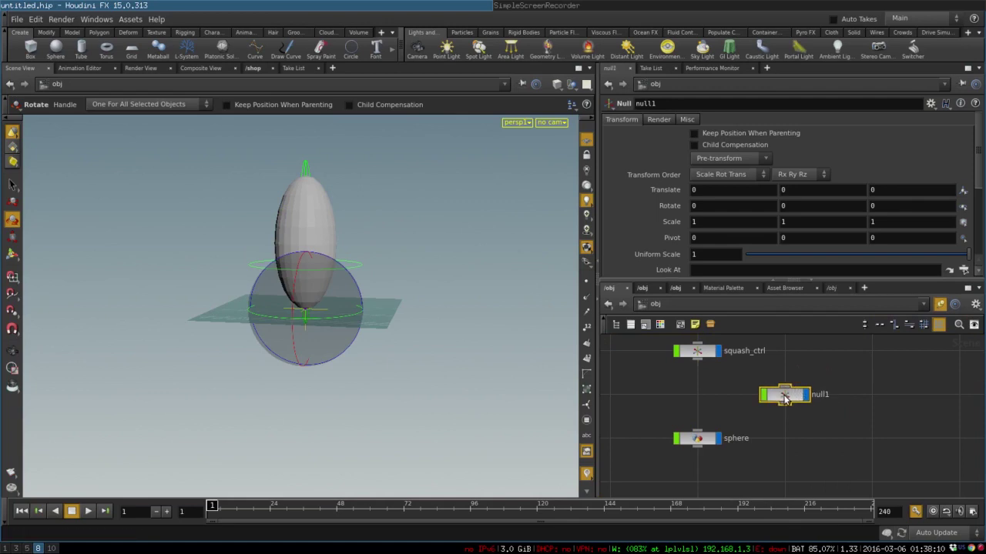
Step: Try parenting the new null to squash_ctrl, and undo the connection
drag(700, 362, 784, 388)
click(700, 352)
key(ctrl+z)
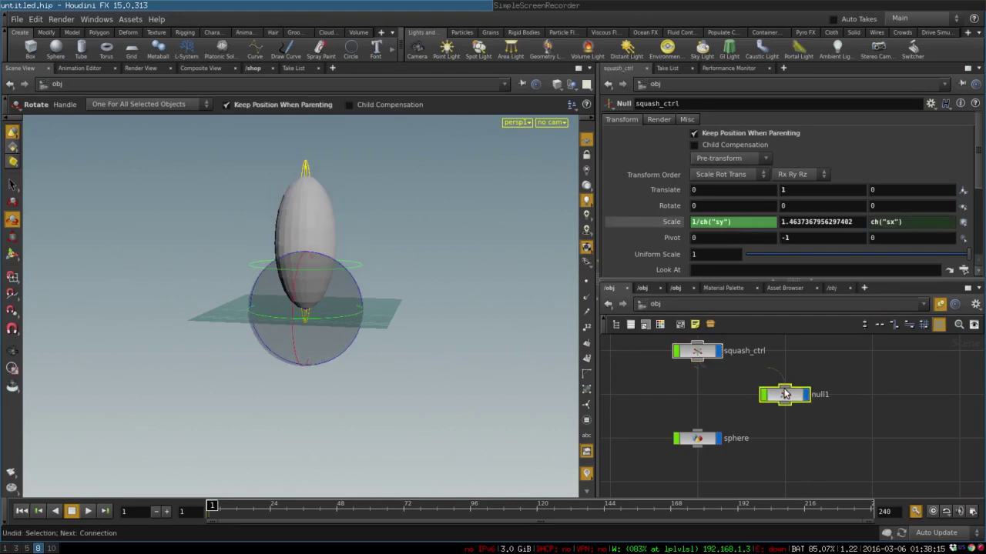
drag(787, 389, 786, 371)
middle_drag(789, 369, 730, 431)
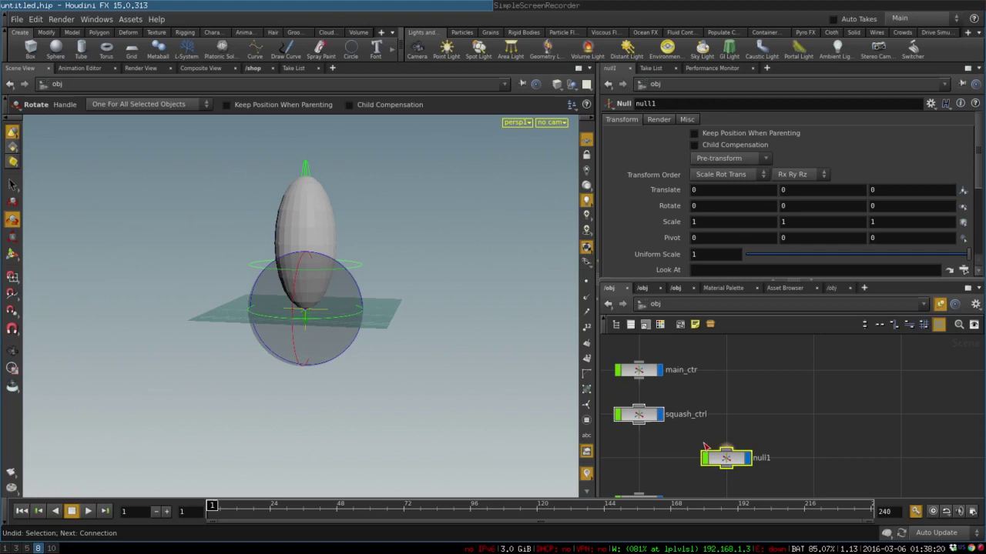
middle_drag(727, 416, 741, 395)
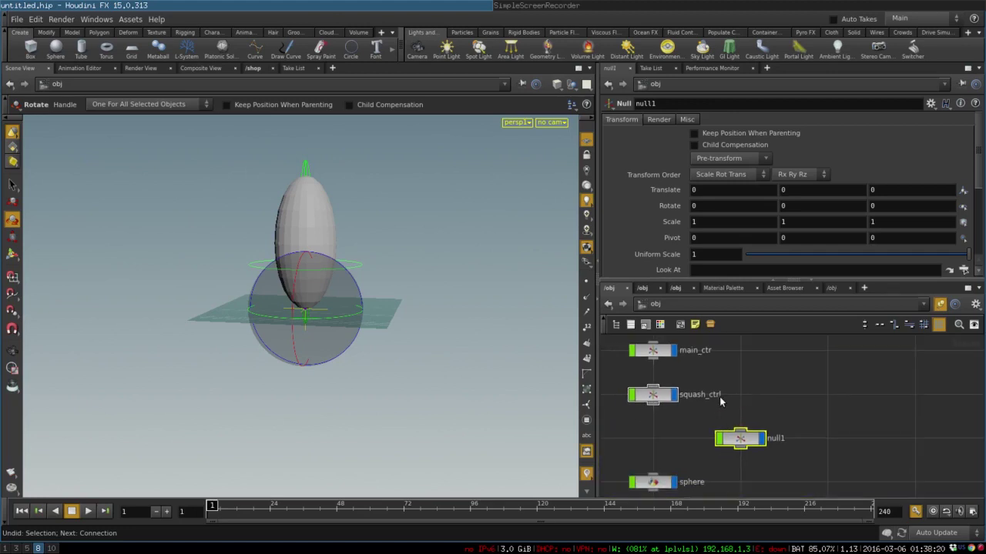
drag(653, 403, 729, 408)
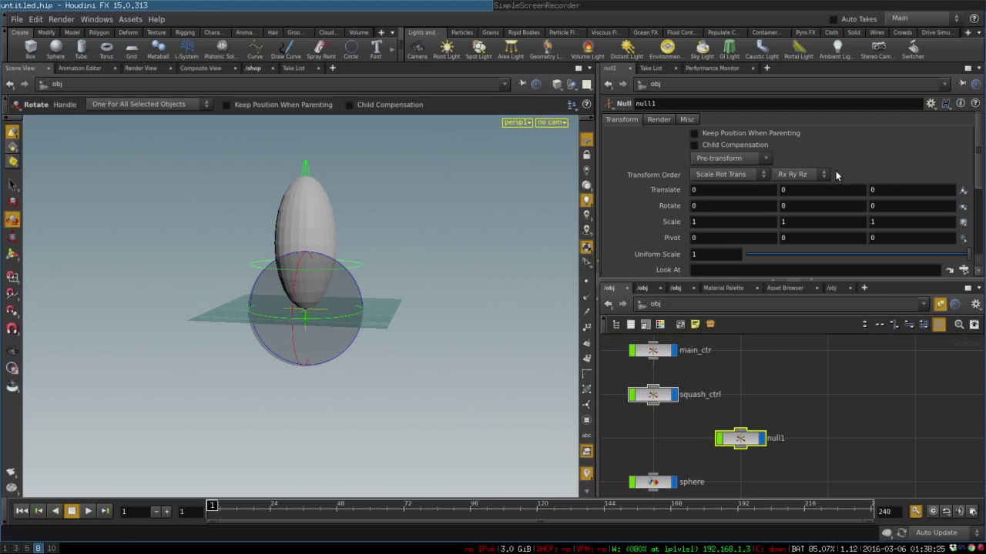
Step: Set the new null's Y translation to 1 and reset squash_ctrl's Y scale to 1
click(811, 192)
text(1)
click(809, 207)
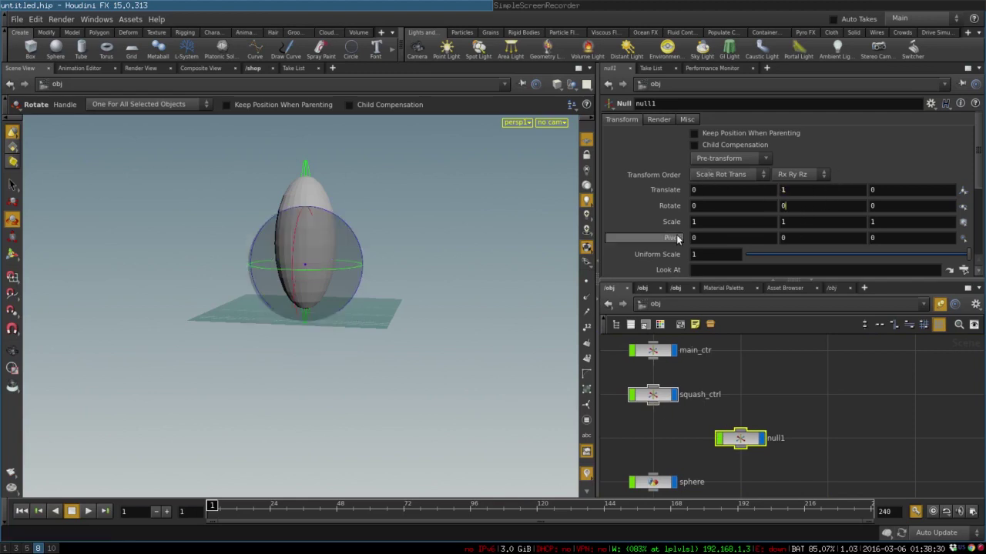
click(653, 401)
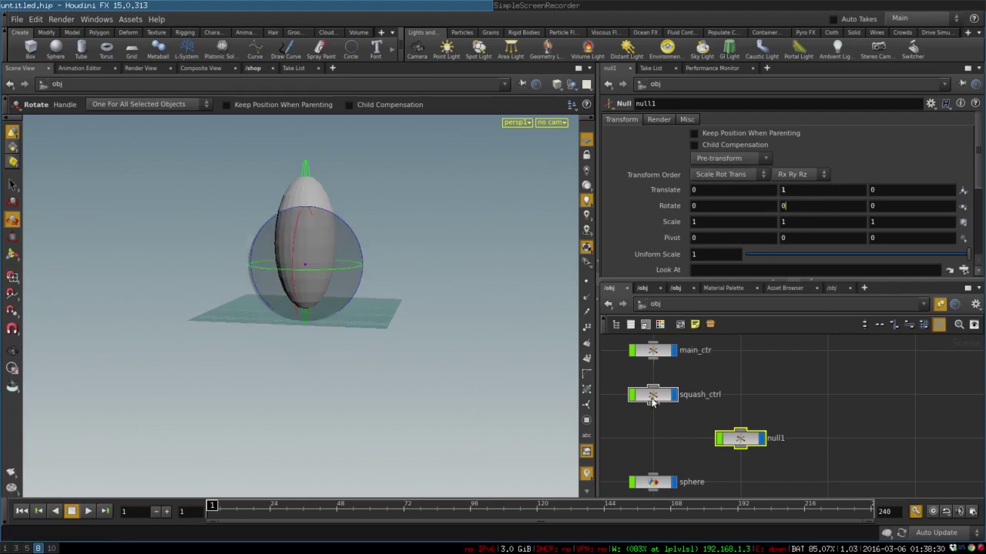
Step: Set the new null's control type to Circles and enlarge its geometry scale to about 4.28
click(740, 437)
click(687, 120)
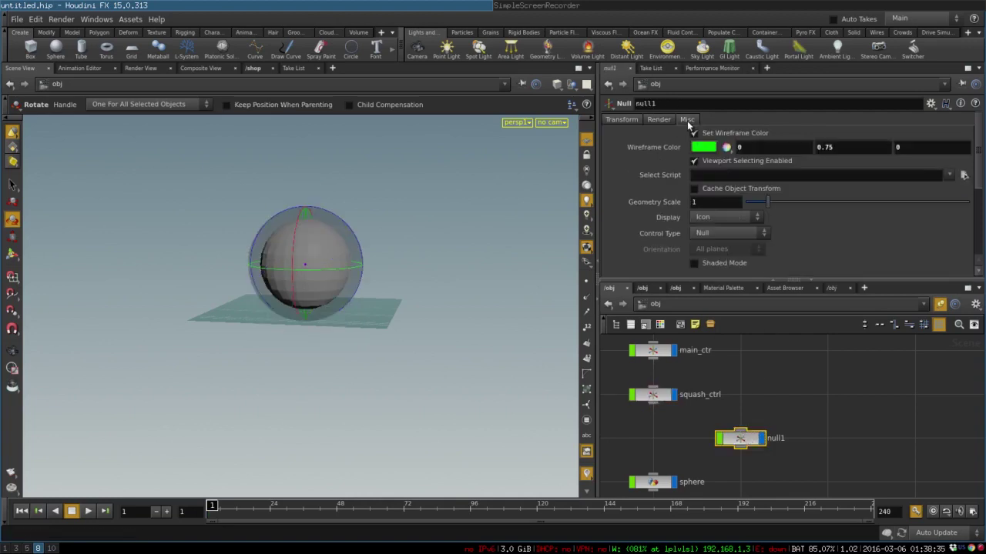
drag(767, 201, 829, 202)
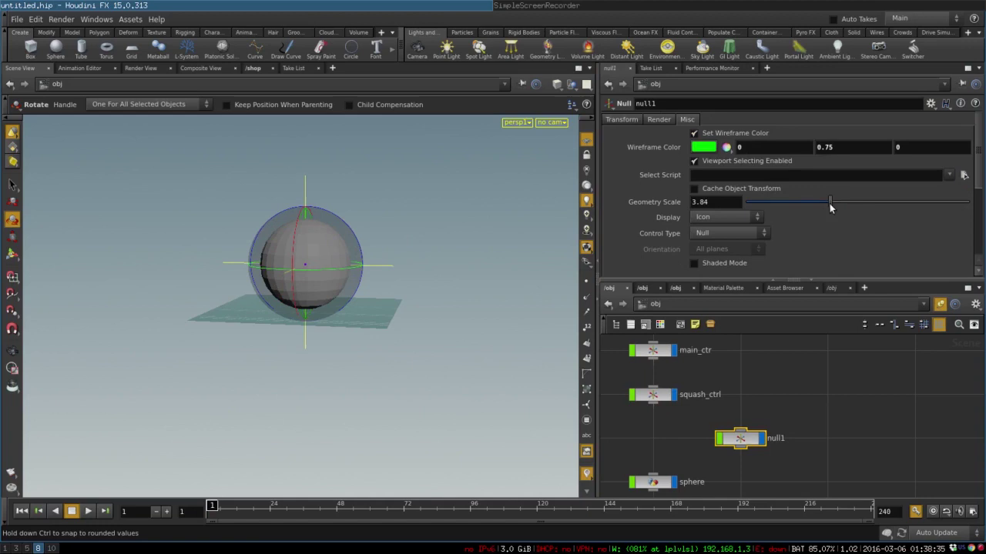
click(734, 218)
click(734, 222)
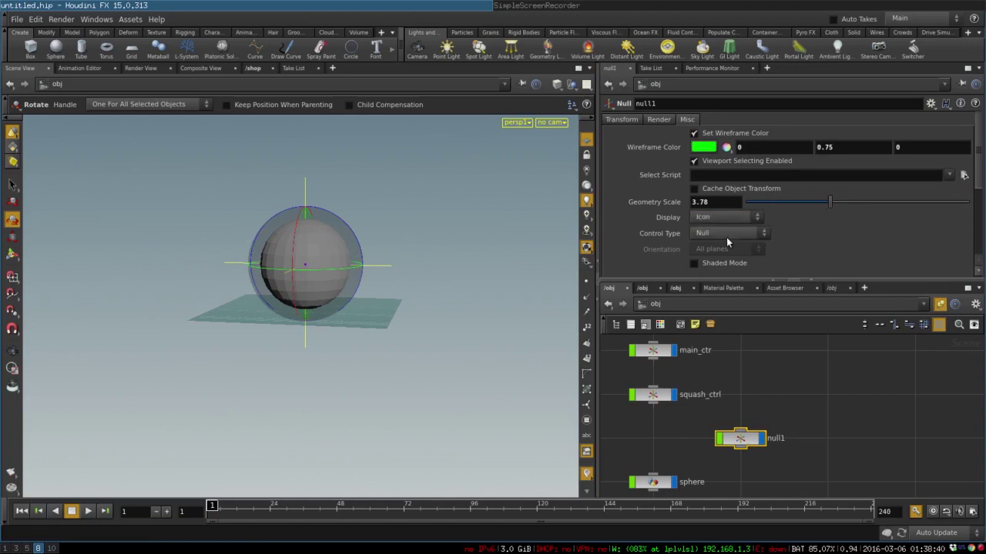
click(731, 232)
click(728, 255)
key(Escape)
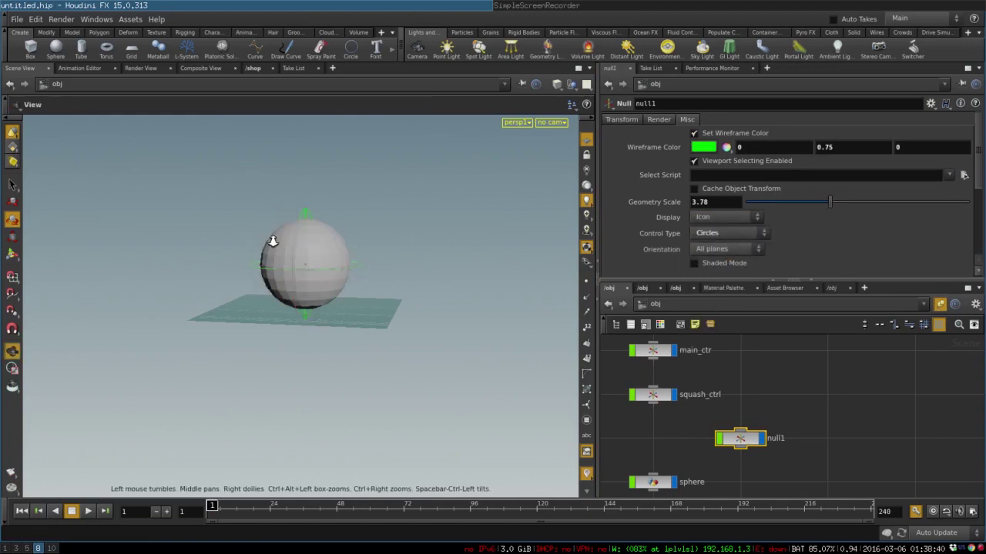
drag(272, 242, 237, 254)
key(r)
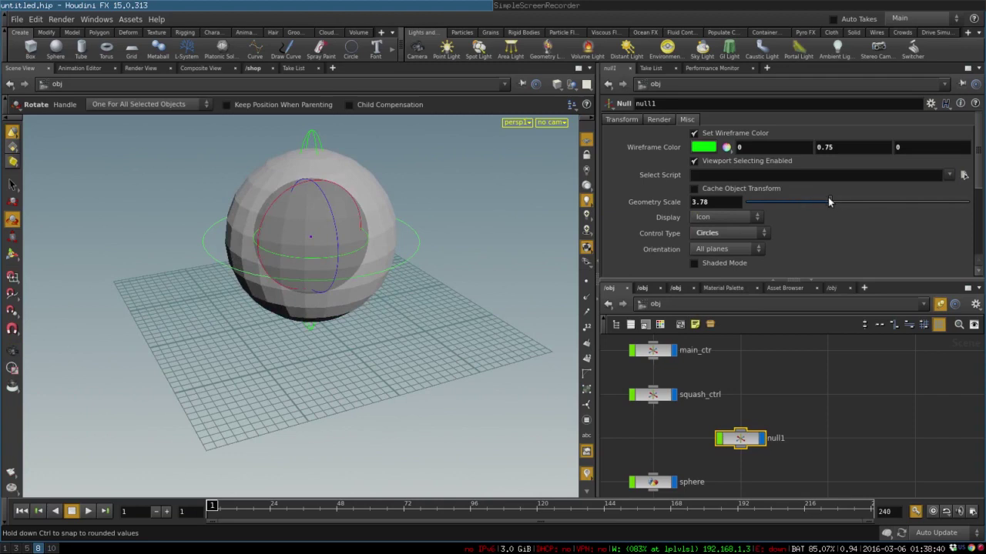
mouse_move(827, 197)
mouse_down()
mouse_move(856, 195)
mouse_move(840, 193)
mouse_up()
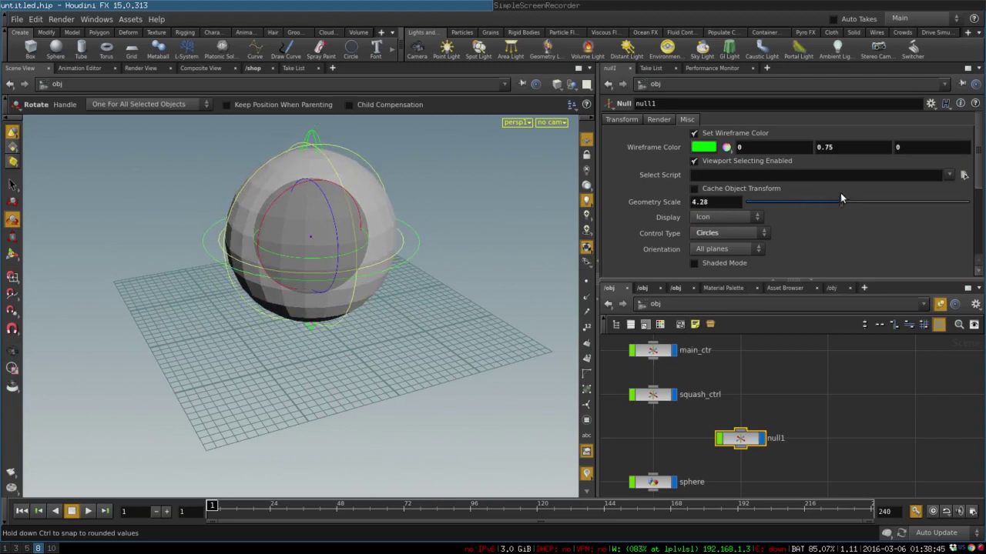
Step: Test rotating the circle null in the viewport, and undo its rotations
alt+drag(348, 194, 402, 173)
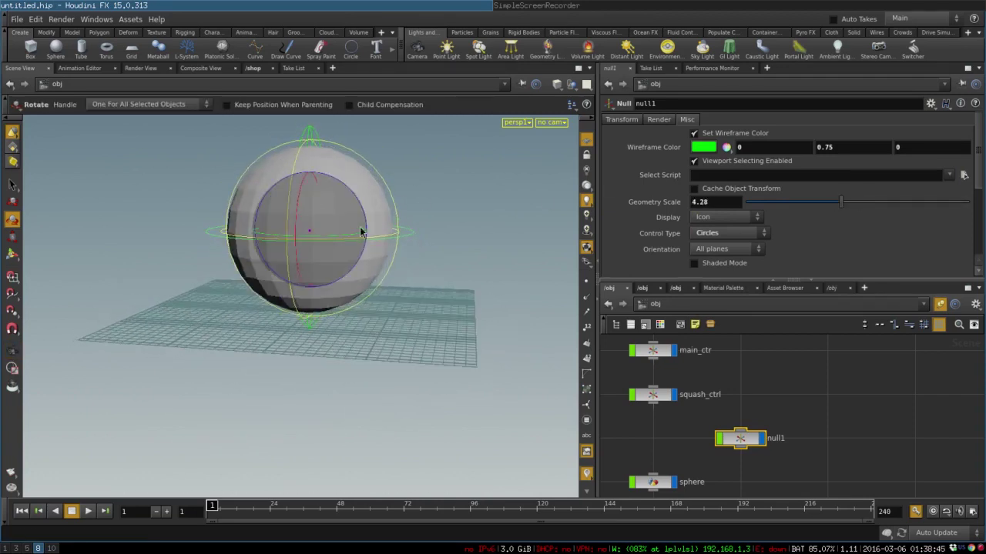
drag(360, 231, 369, 173)
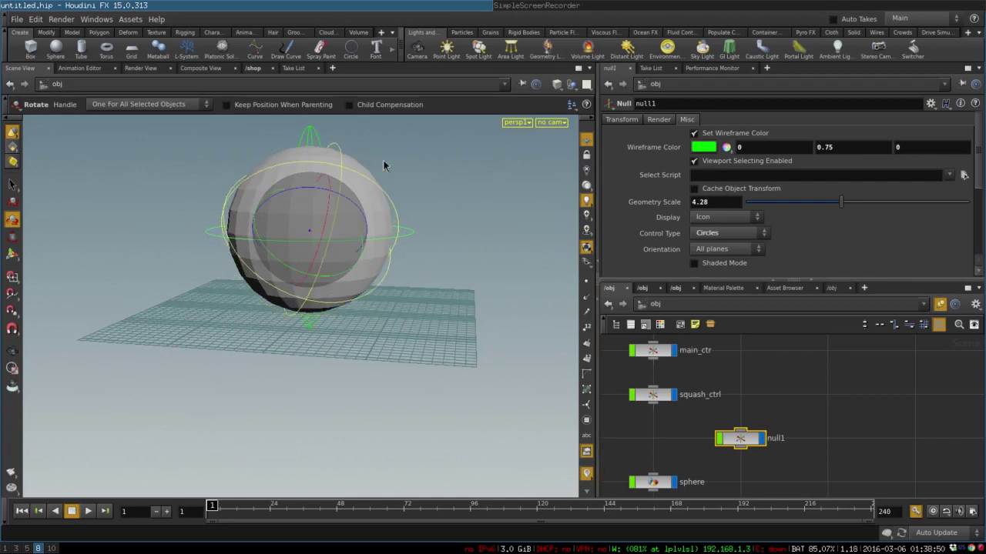
drag(354, 223, 436, 222)
key(ctrl+z)
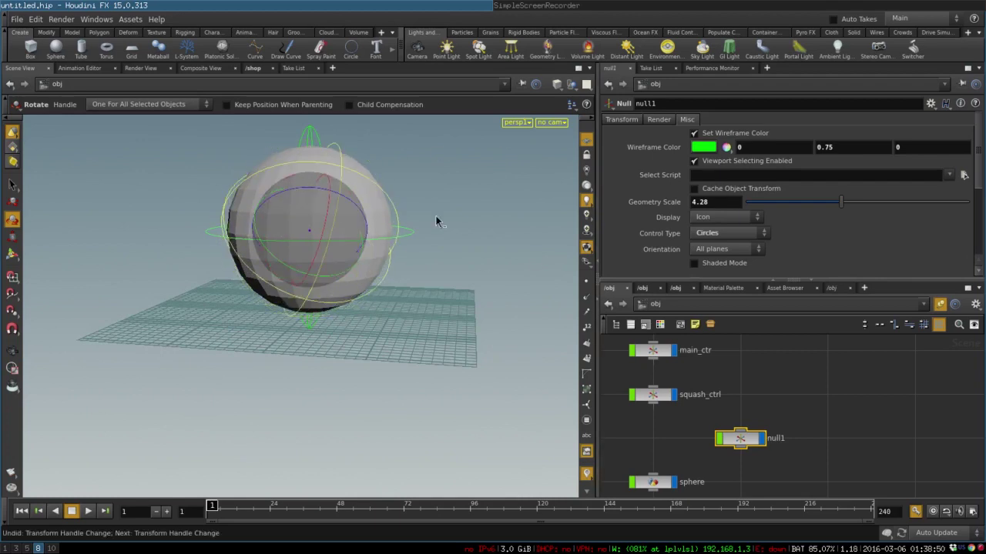
key(ctrl+z)
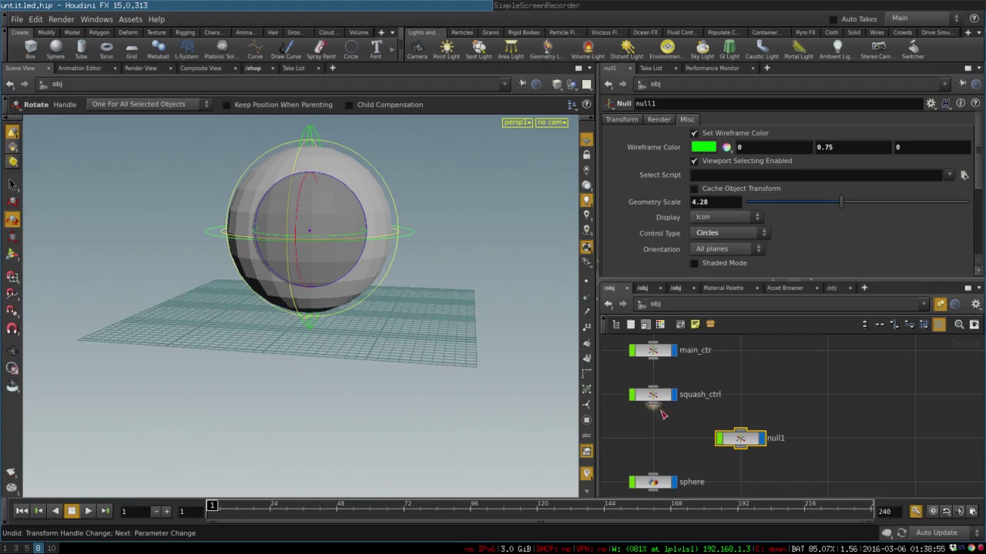
Step: Enable Keep Position When Parenting on the new null and parent it to squash_ctrl
drag(656, 410, 740, 436)
click(621, 120)
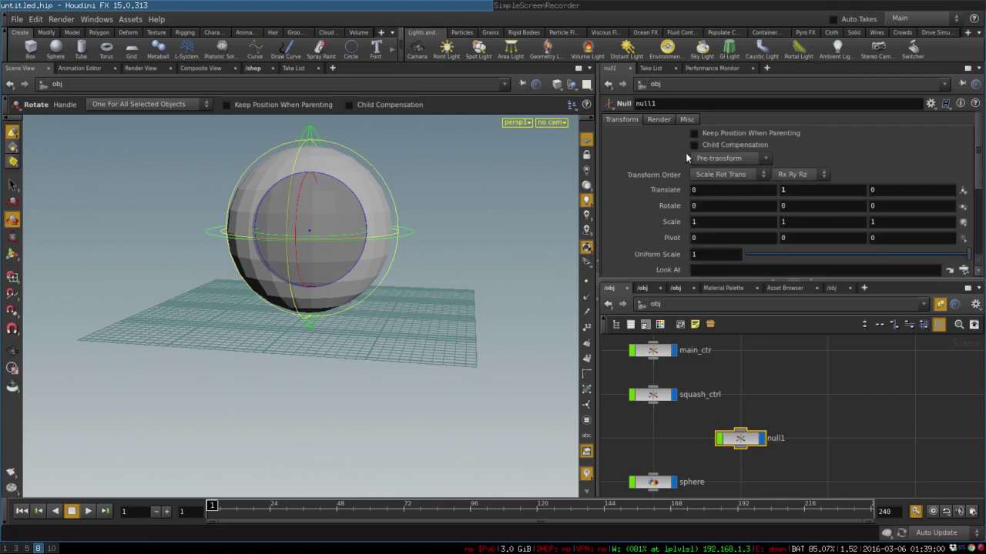
click(723, 134)
drag(653, 406, 740, 428)
Step: Rename the new null to roll_ctrl
double_click(784, 440)
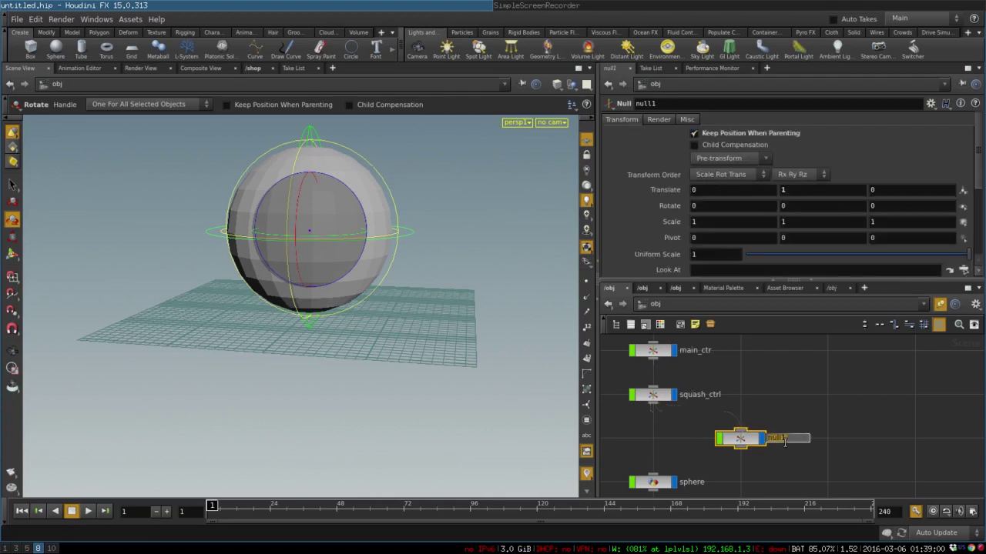
text(rroll_ctrl)
key(Return)
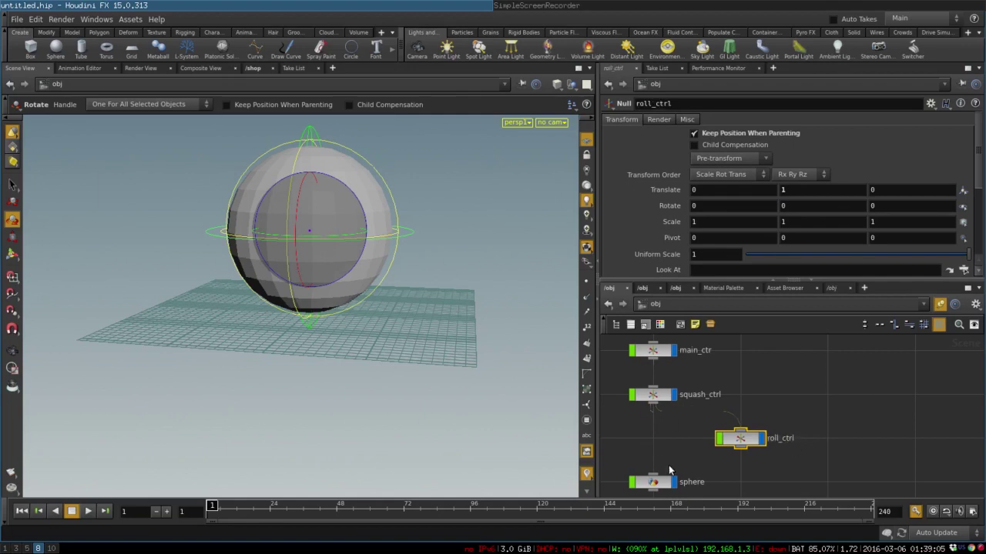
middle_drag(690, 450, 700, 416)
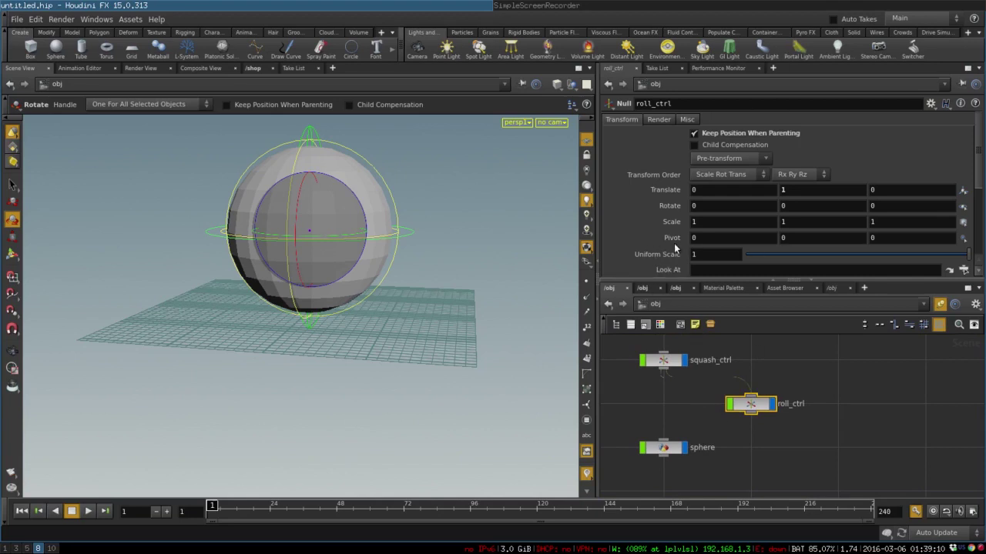
Step: Copy roll_ctrl's Rotate parameter and paste it as references onto the sphere's Rotate parameter
right_click(667, 205)
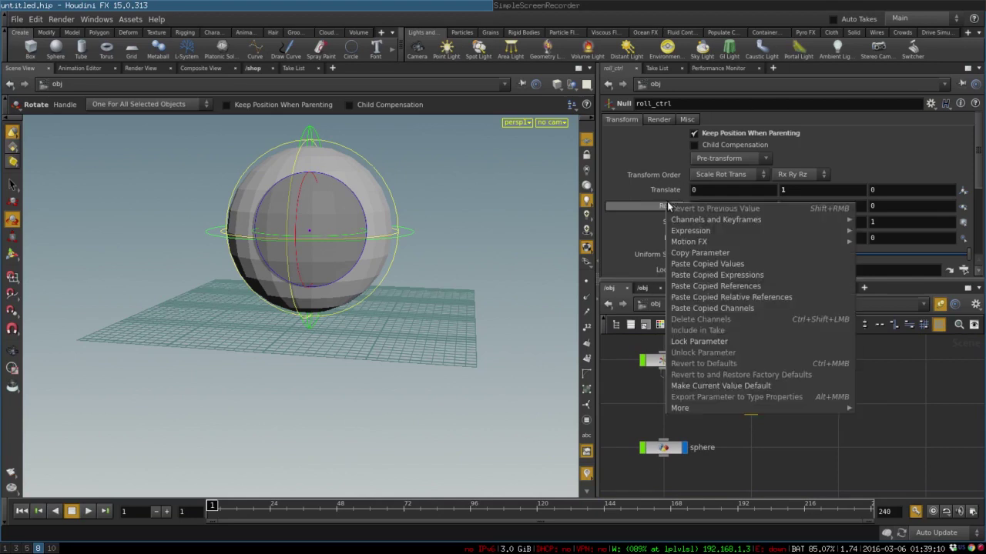
click(692, 253)
click(657, 448)
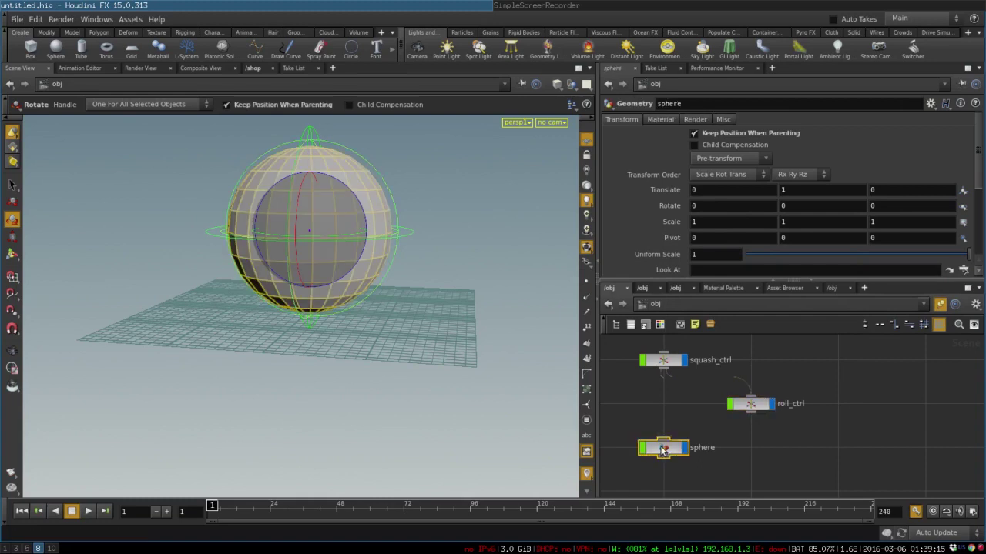
right_click(669, 205)
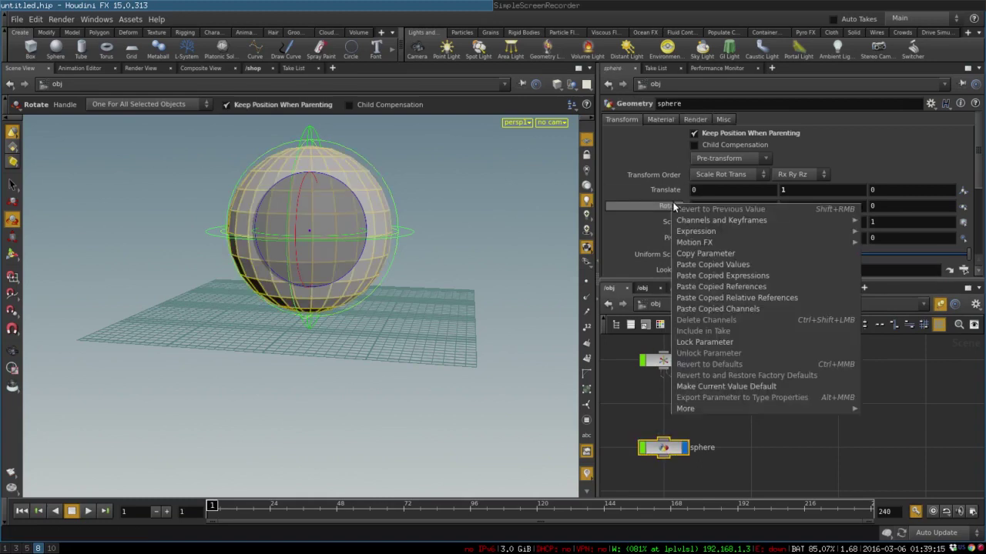
click(754, 288)
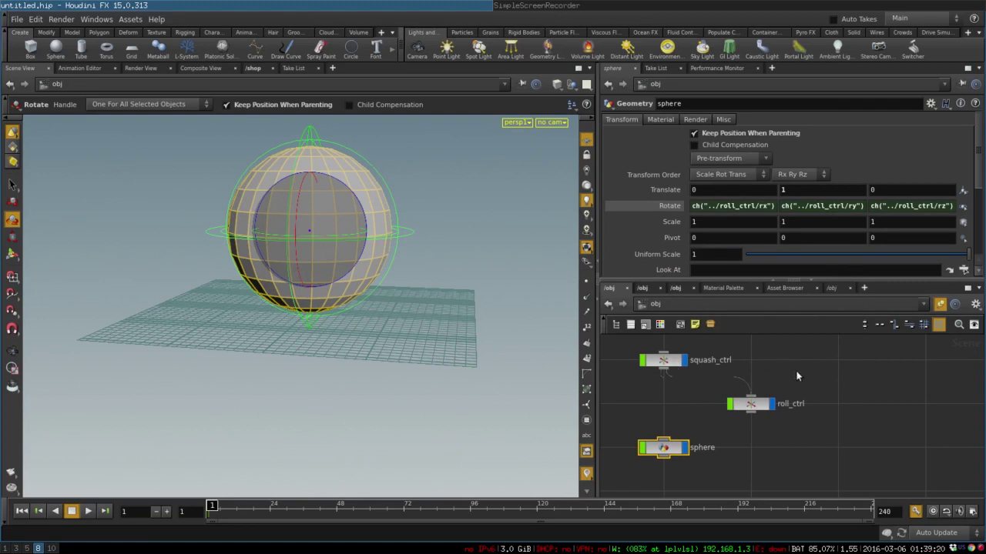
Step: Test rotating roll_ctrl in the viewport, and undo the rotation
click(379, 177)
drag(273, 191, 343, 231)
key(ctrl+z)
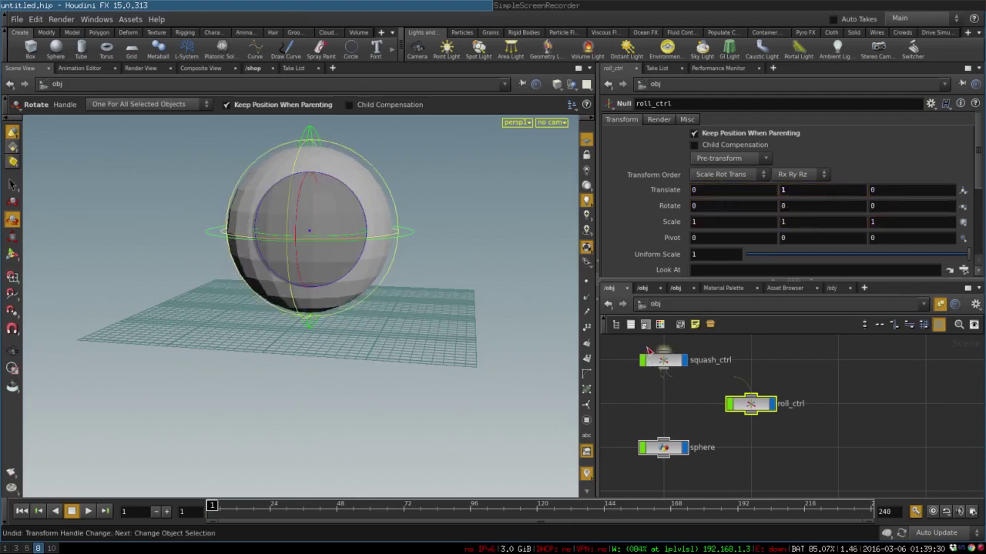
Step: Stretch squash_ctrl along Y to about 1.54, and test rotating roll_ctrl inside the stretch before resetting its rotation
click(662, 359)
key(e)
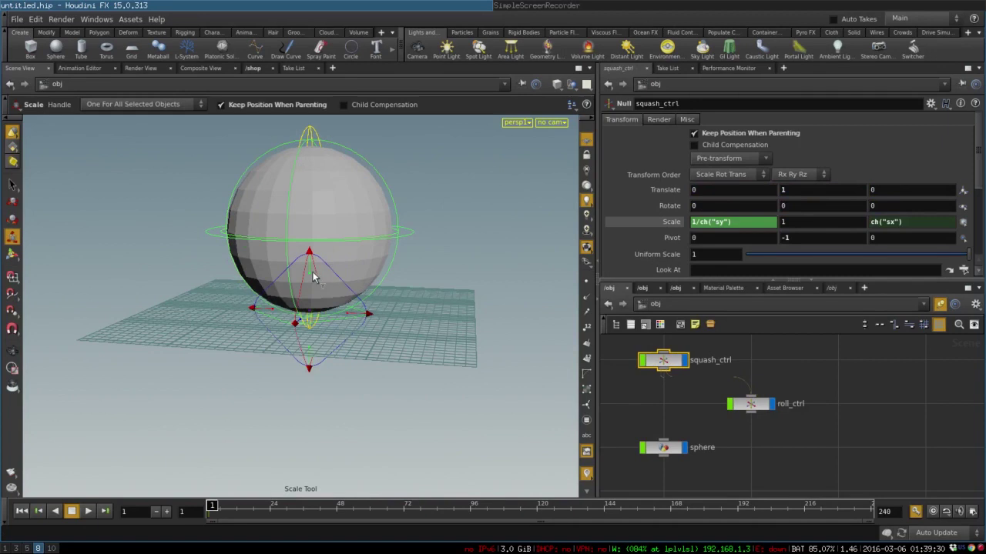
drag(313, 277, 307, 231)
key(Escape)
key(r)
click(348, 274)
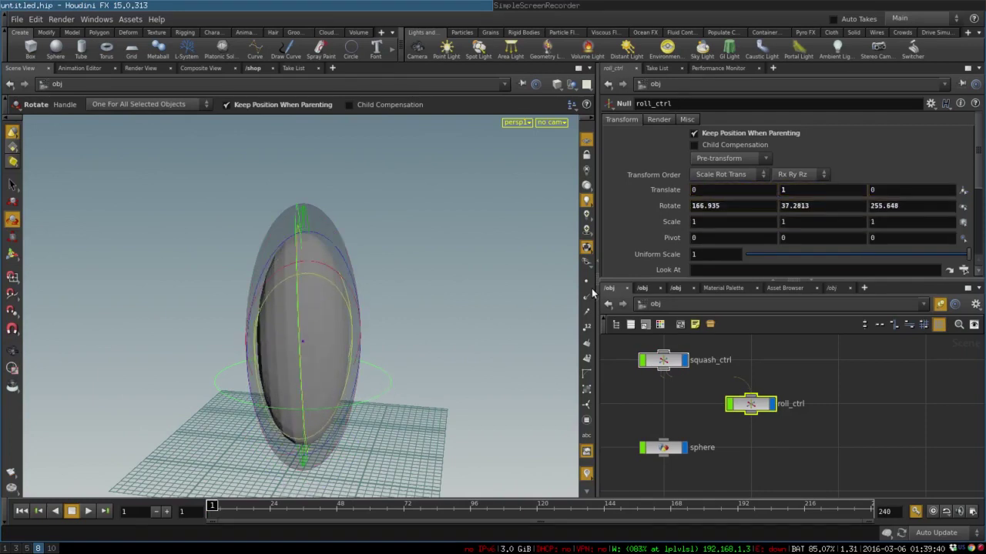
ctrl+middle_click(674, 206)
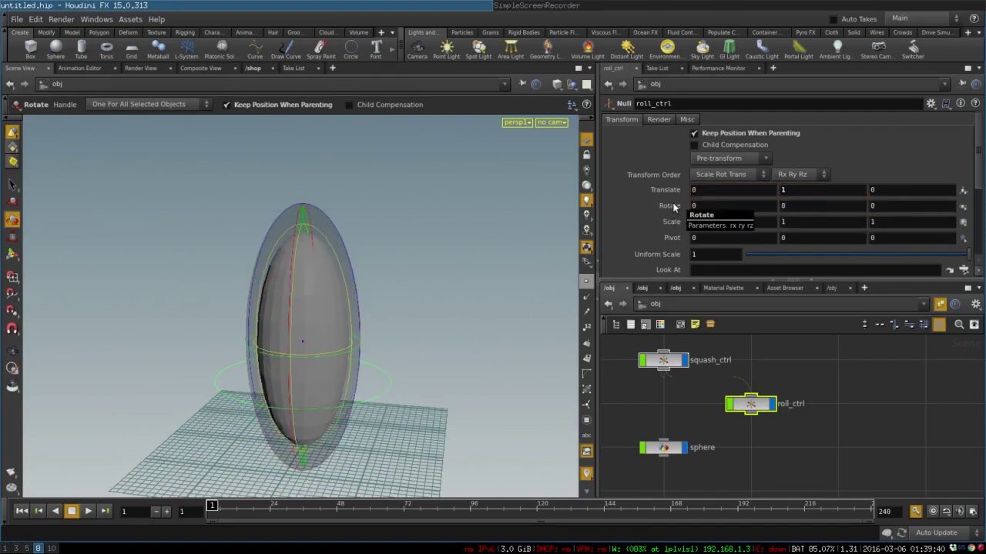
Step: Clean the sphere's translates into its pre-transform and switch its Rotate channels from expressions to values
click(667, 447)
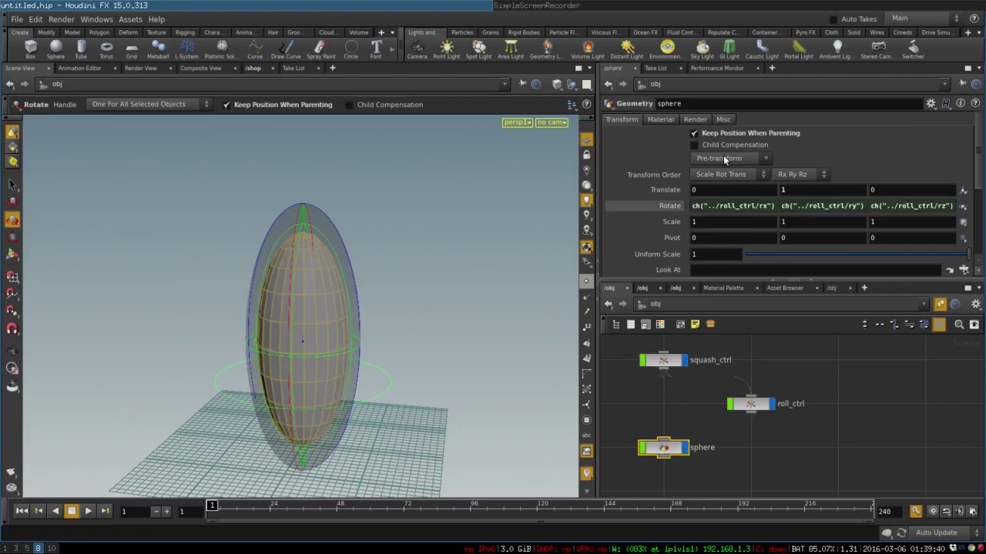
click(794, 190)
click(730, 158)
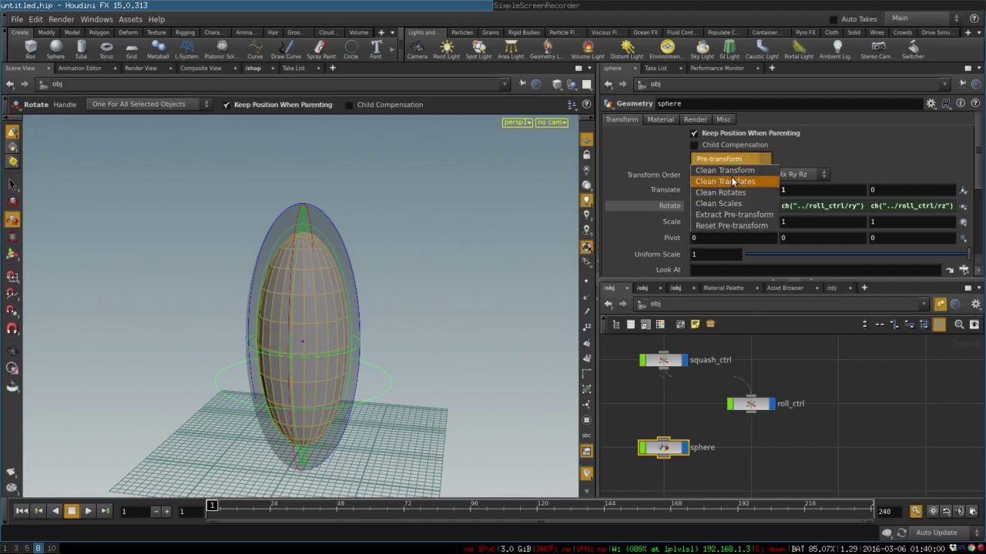
click(733, 180)
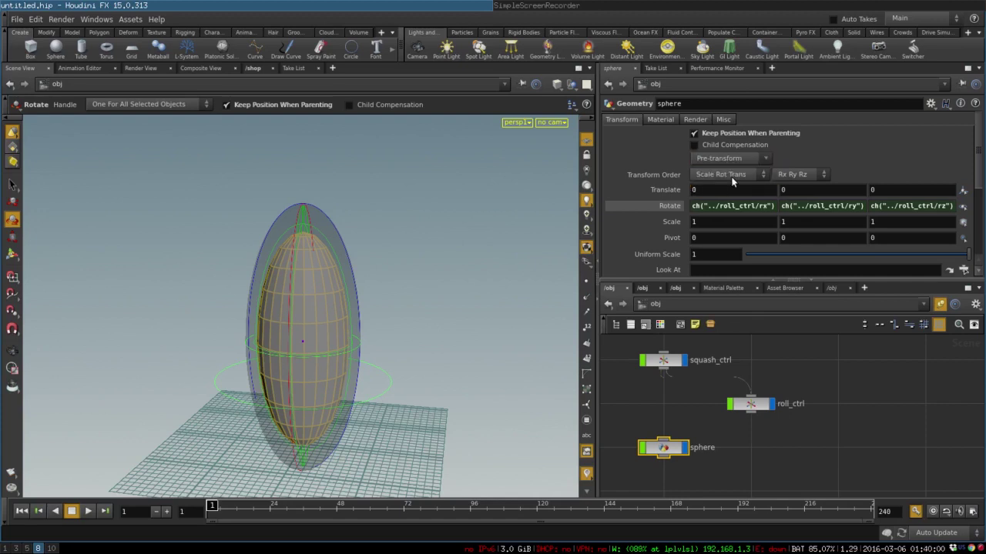
click(656, 208)
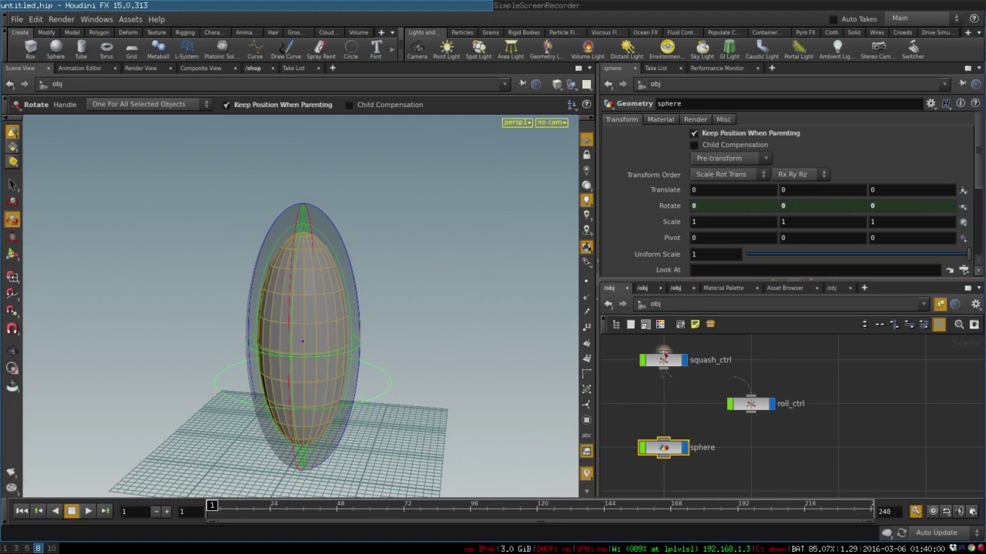
Step: Reset squash_ctrl's Y scale to 1 and apply Clean Transform to the null
click(664, 358)
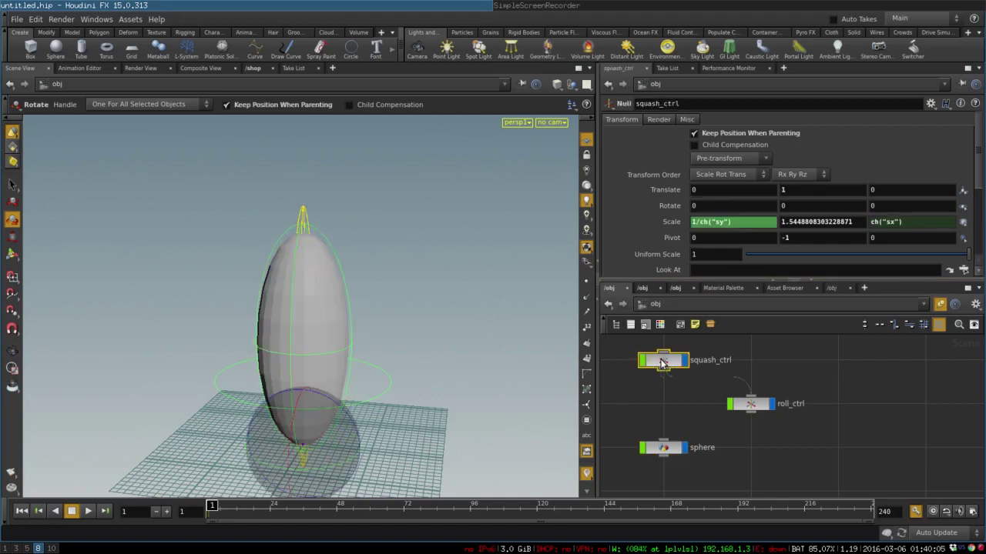
ctrl+middle_click(799, 221)
click(730, 158)
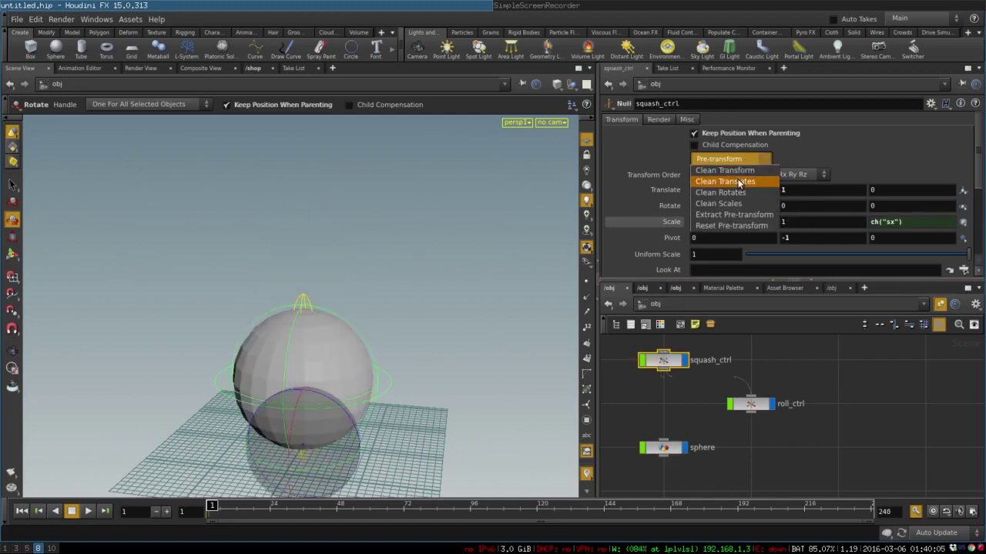
click(736, 171)
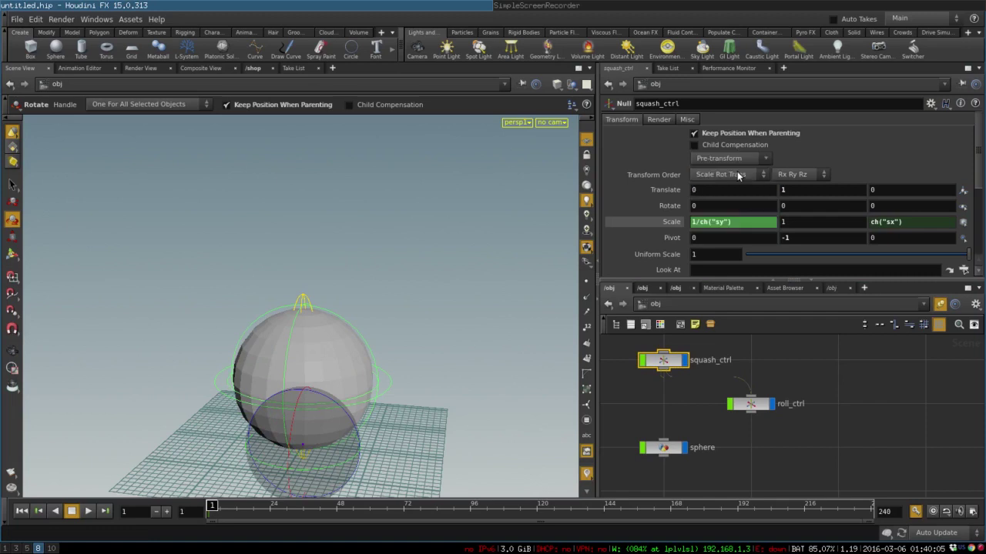
Step: Apply Clean Transform to the main_ctr null
middle_drag(675, 397, 692, 455)
click(687, 373)
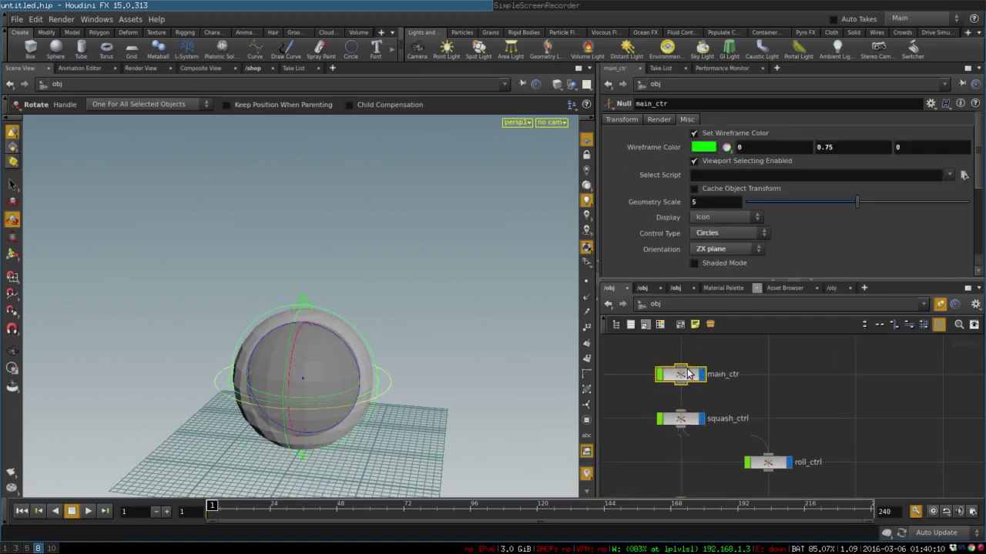
click(628, 119)
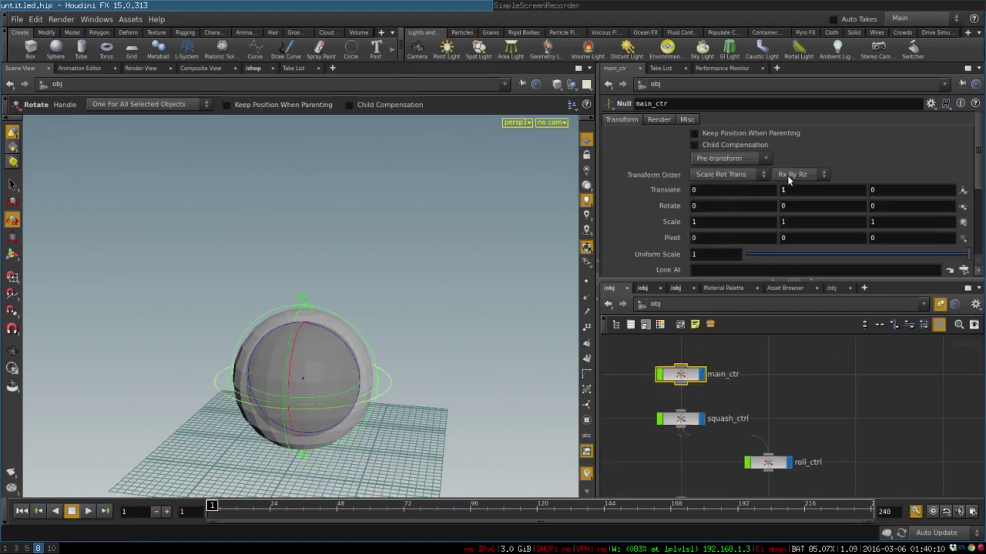
click(738, 159)
click(738, 173)
Step: Test moving the rig with main_ctr in the viewport, and reset its translation to zero
middle_drag(777, 411, 779, 375)
scroll(780, 374, down, 3)
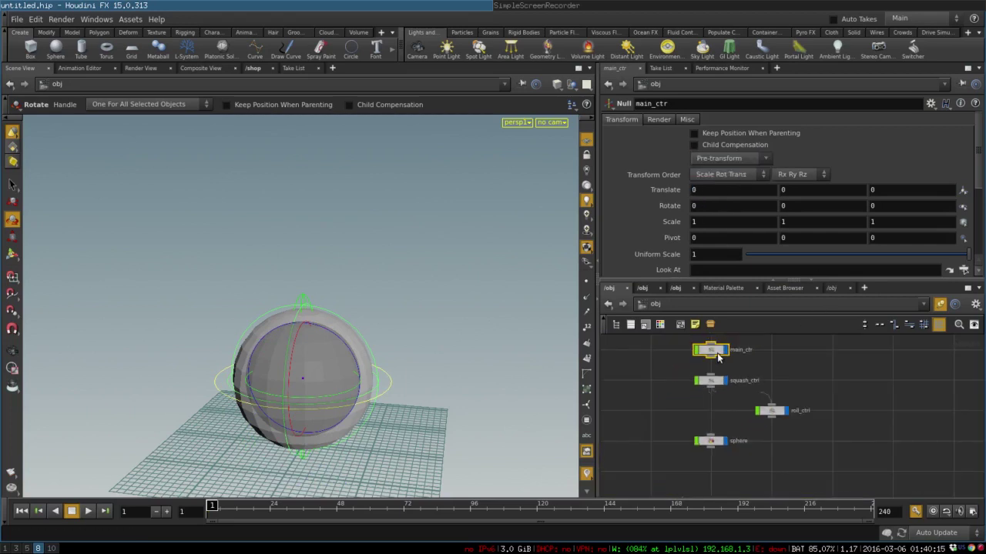
drag(352, 378, 543, 302)
key(ctrl+z)
key(t)
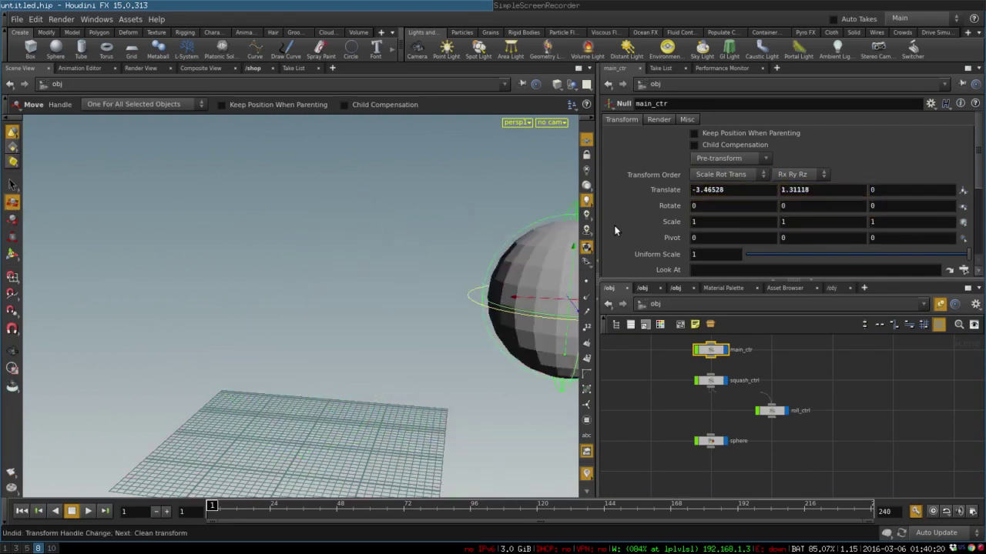
ctrl+middle_click(647, 192)
Step: Retest the cleaned rig by stretching squash_ctrl along Y to about 1.36 and rotating roll_ctrl, and reset the rotation
click(706, 383)
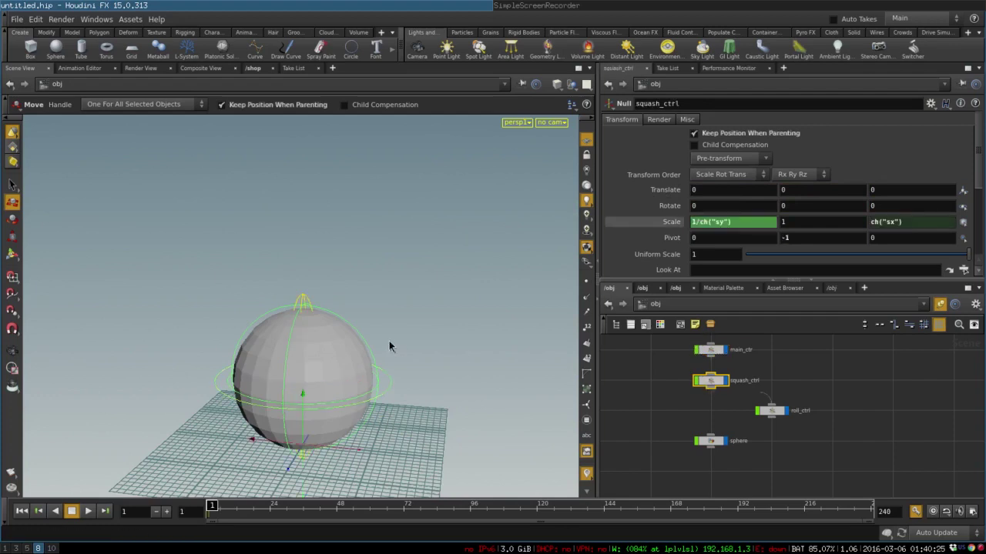
key(e)
mouse_move(305, 397)
mouse_down()
mouse_move(313, 375)
mouse_move(314, 386)
mouse_up()
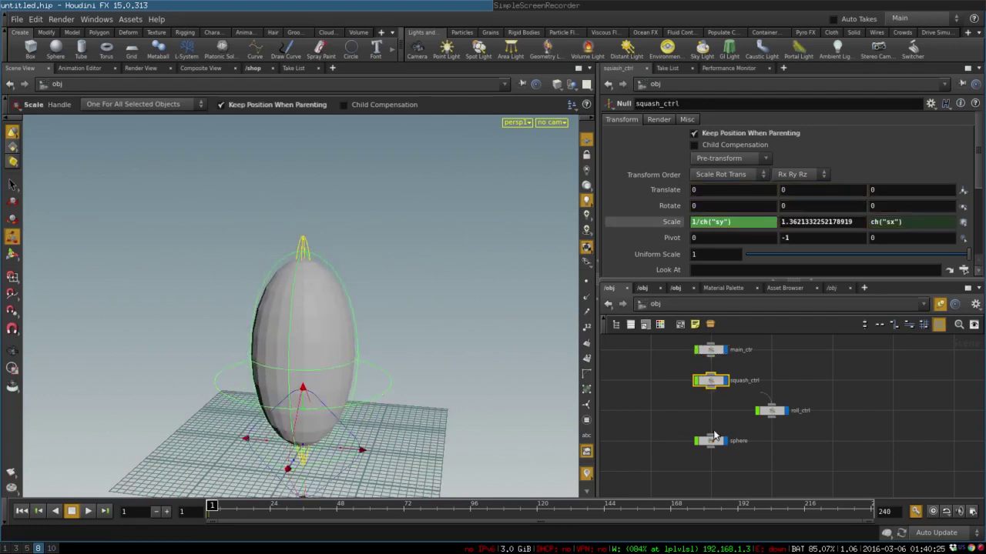
click(772, 411)
key(r)
drag(353, 321, 324, 388)
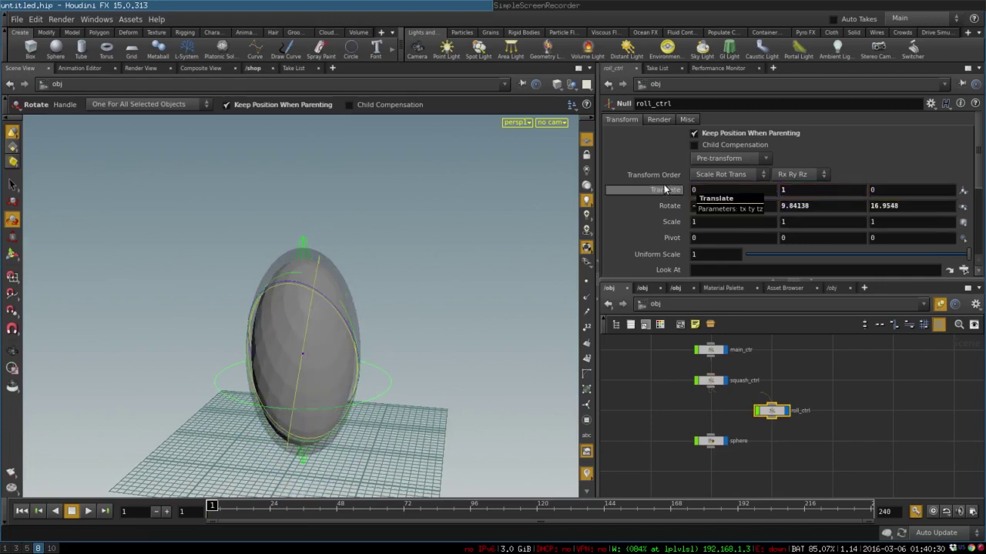
ctrl+middle_click(669, 205)
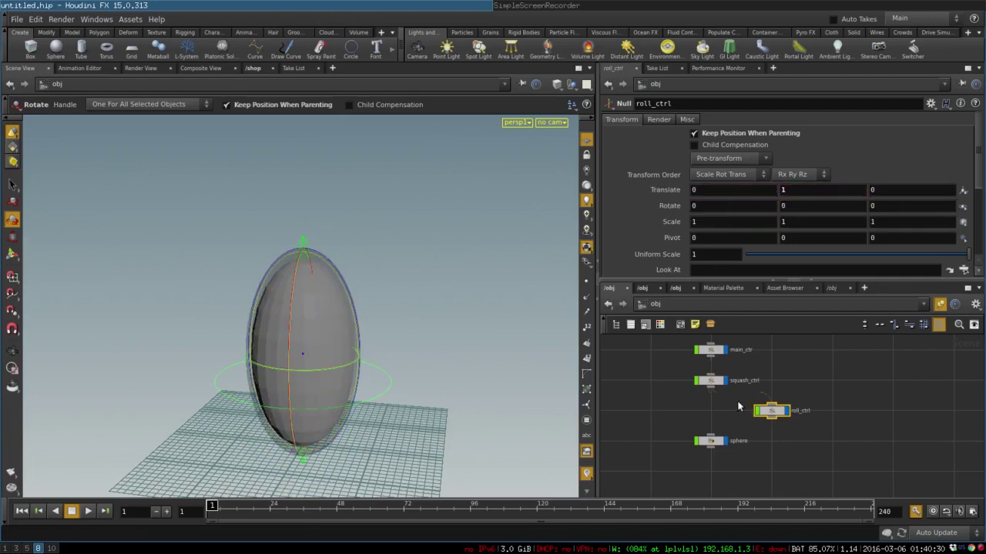
Step: Check the squash_ctrl and sphere parameters, and reset squash_ctrl's Y scale to 1
click(705, 382)
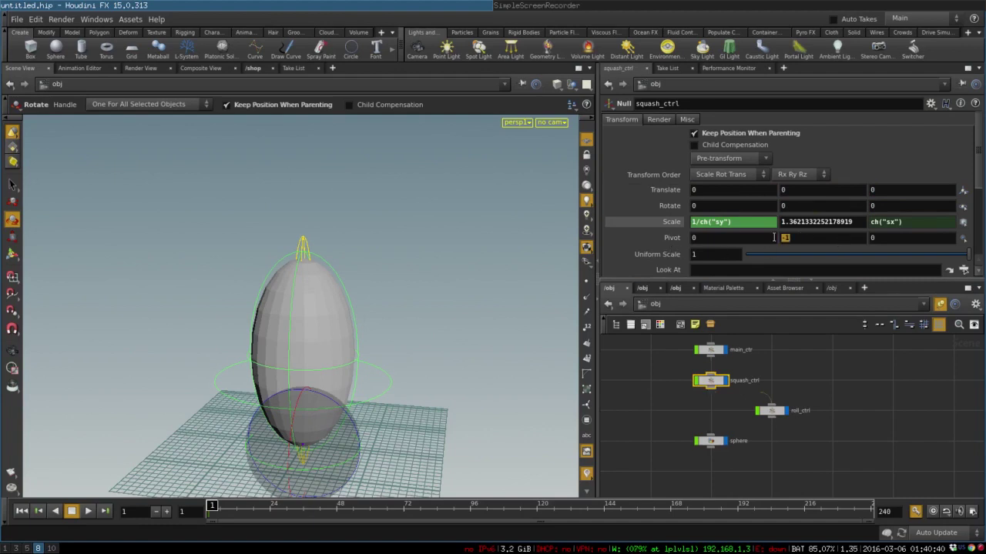
click(809, 396)
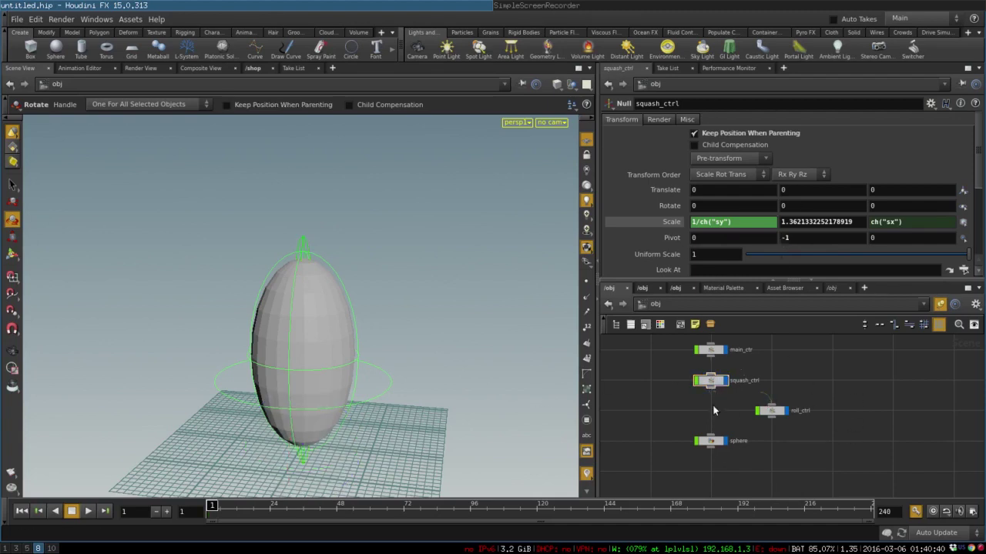
click(710, 440)
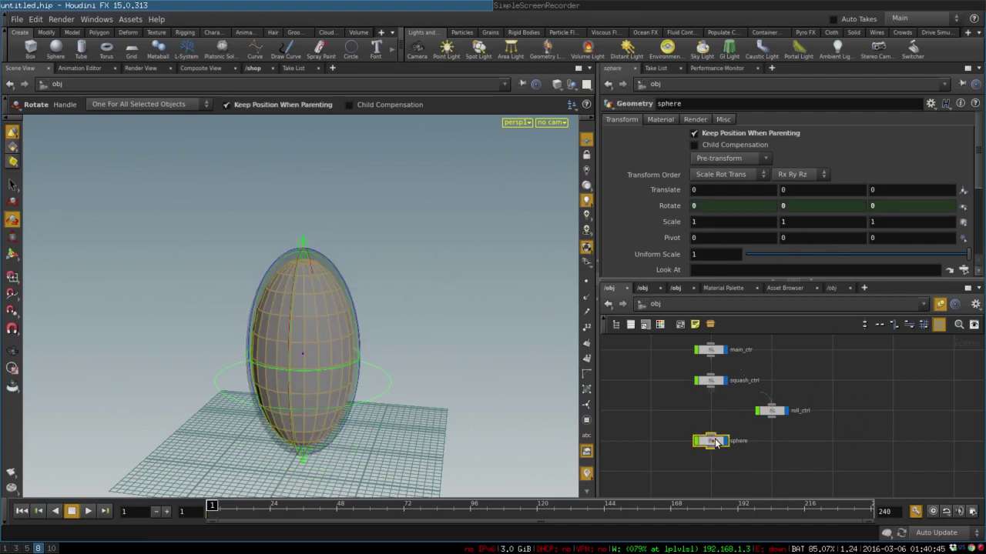
click(713, 381)
ctrl+middle_click(798, 224)
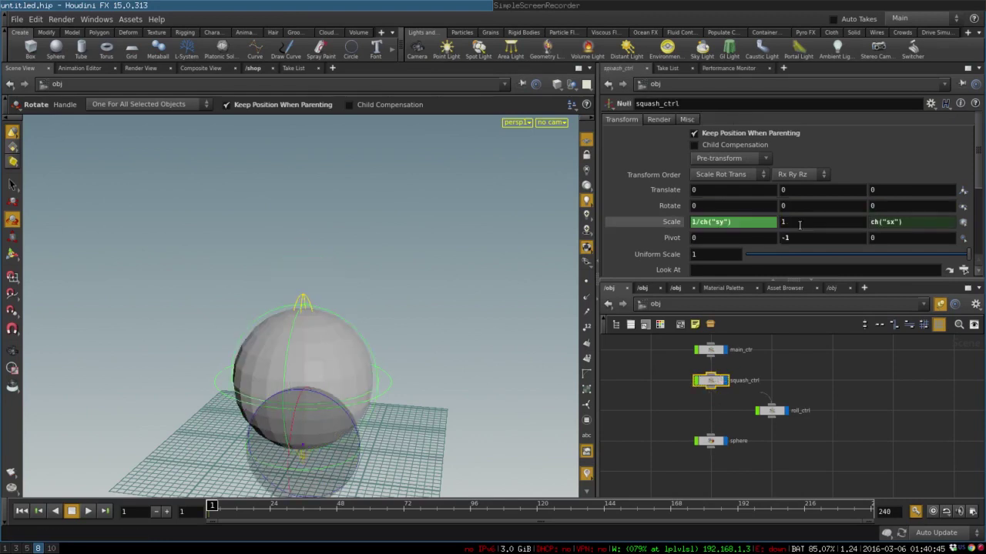
Step: Collapse main_ctr, squash_ctrl, roll_ctrl and the sphere into one subnetwork
alt+middle_drag(266, 337, 270, 251)
alt+right_drag(270, 251, 385, 263)
key(r)
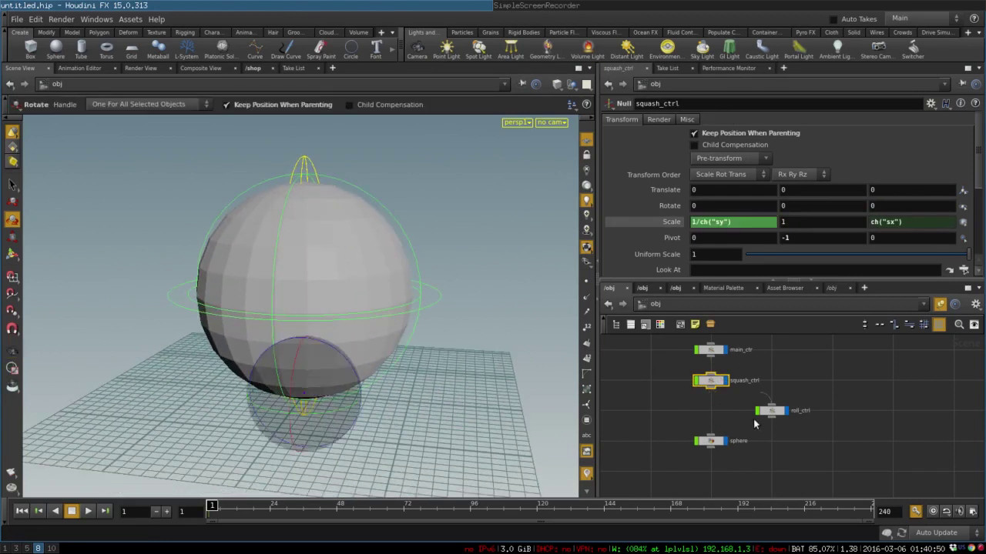
drag(873, 336, 616, 475)
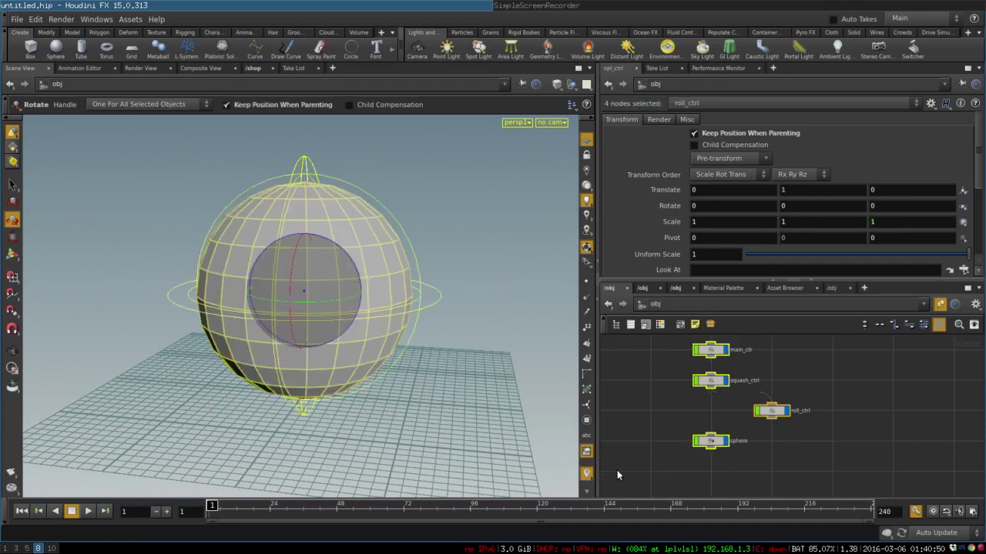
key(shift+c)
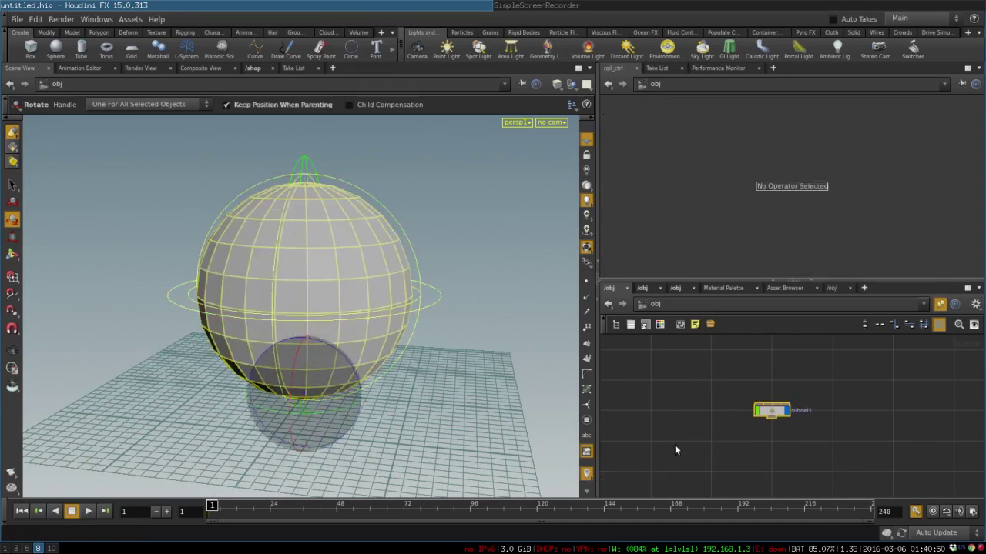
Step: Rename the new subnetwork to ball_rig
scroll(767, 437, up, 3)
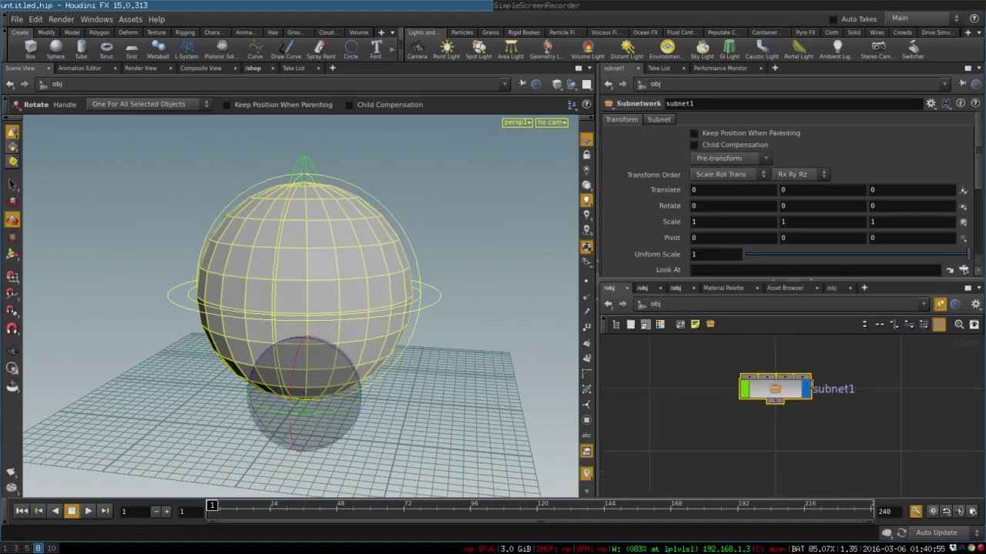
double_click(839, 390)
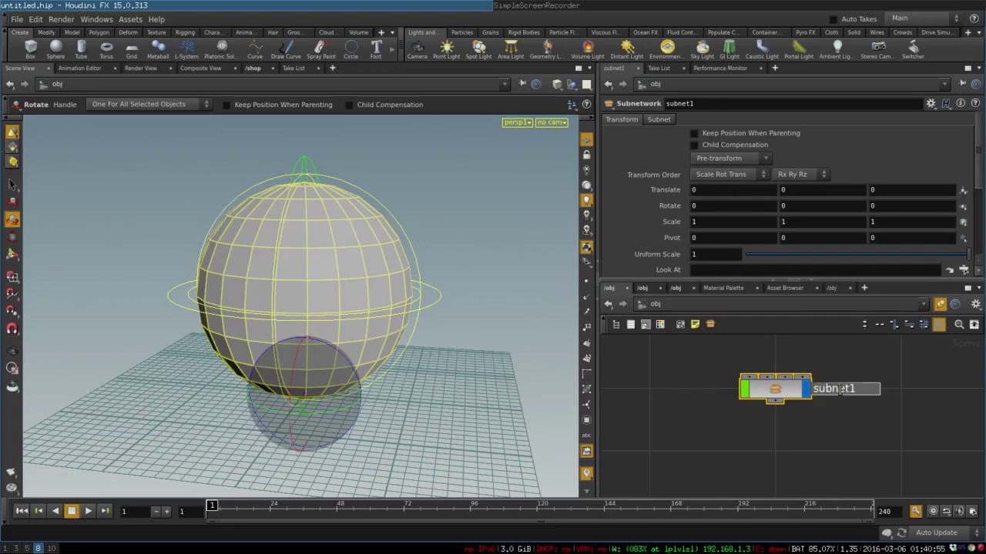
text(ball_rig)
key(Return)
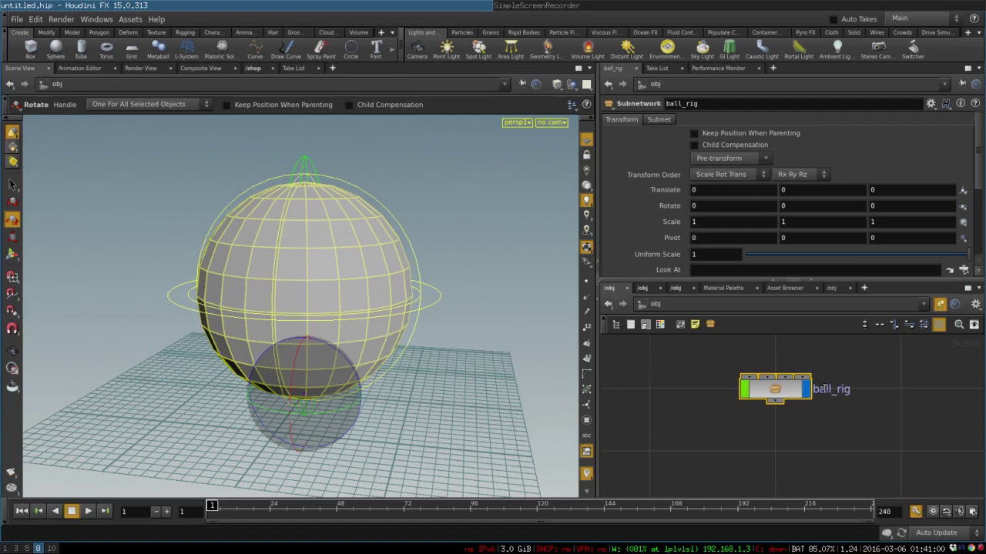
Step: Start a new digital asset from the ball_rig subnetwork and set its operator name to ball_rig
right_click(770, 381)
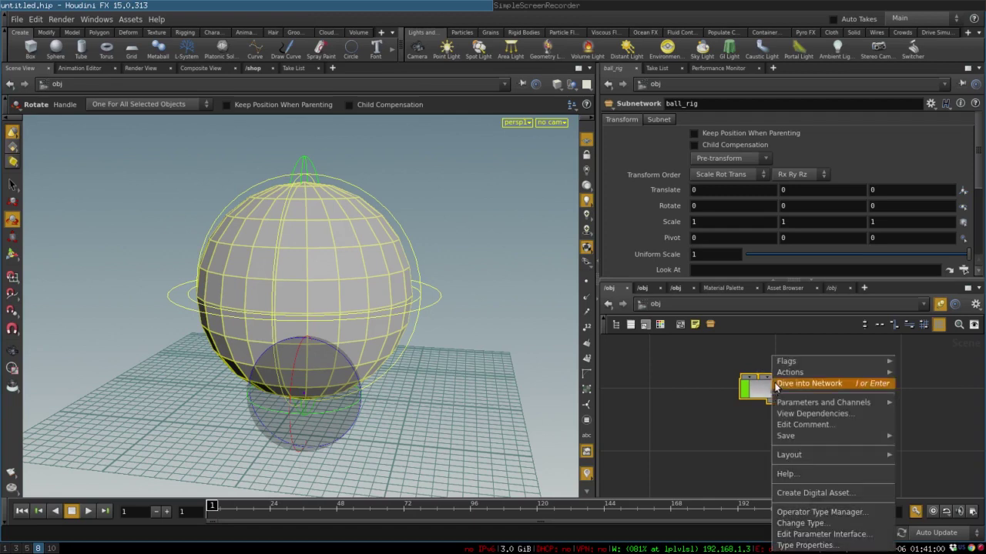
click(813, 492)
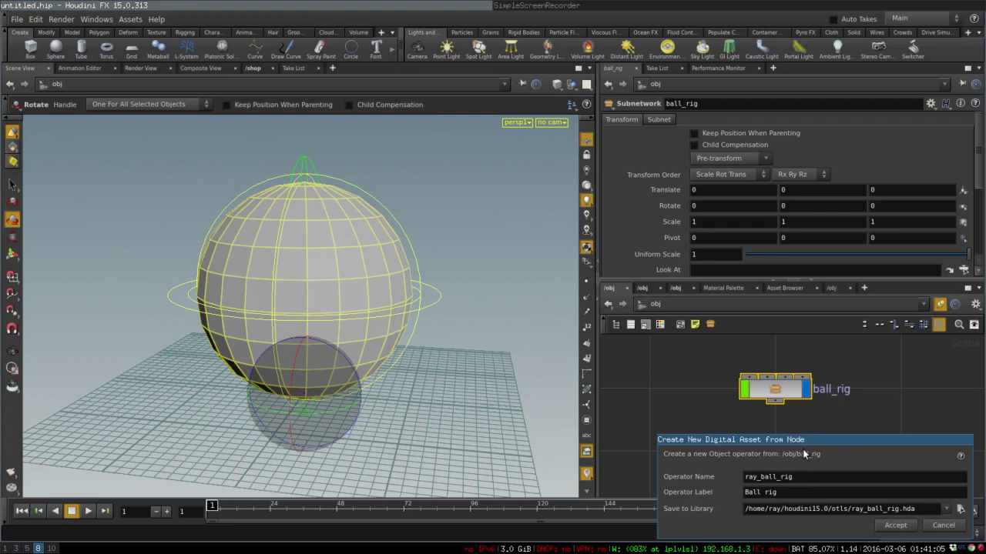
drag(800, 437, 596, 63)
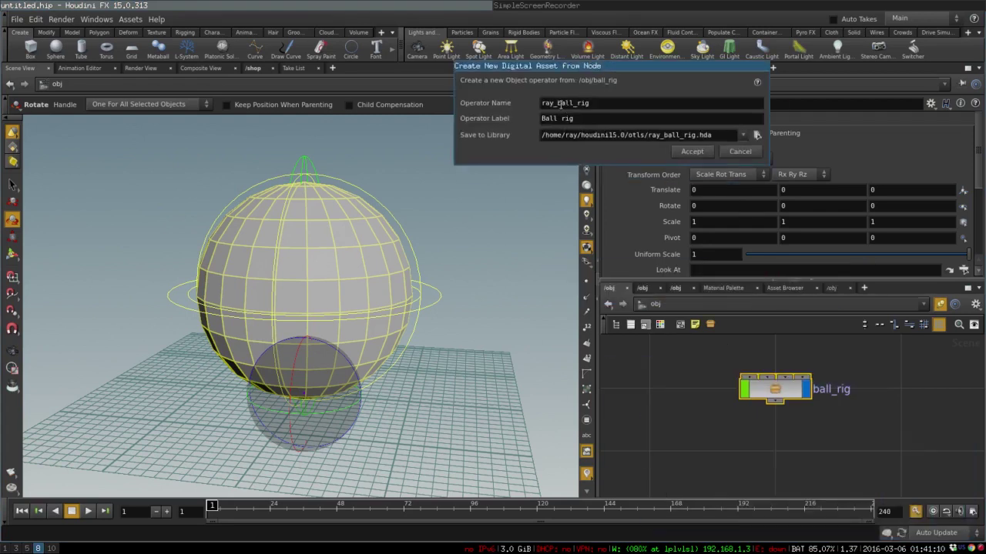
drag(556, 102, 507, 105)
key(BackSpace)
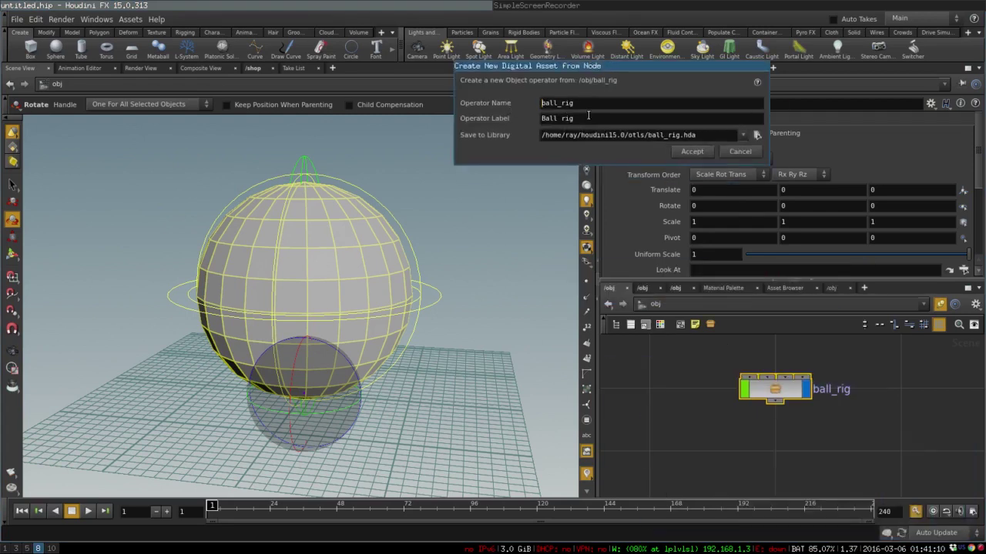
Step: Choose $HOME/projects/3D/assets/characters as the library location and create a ball_tutorial folder in it
click(757, 136)
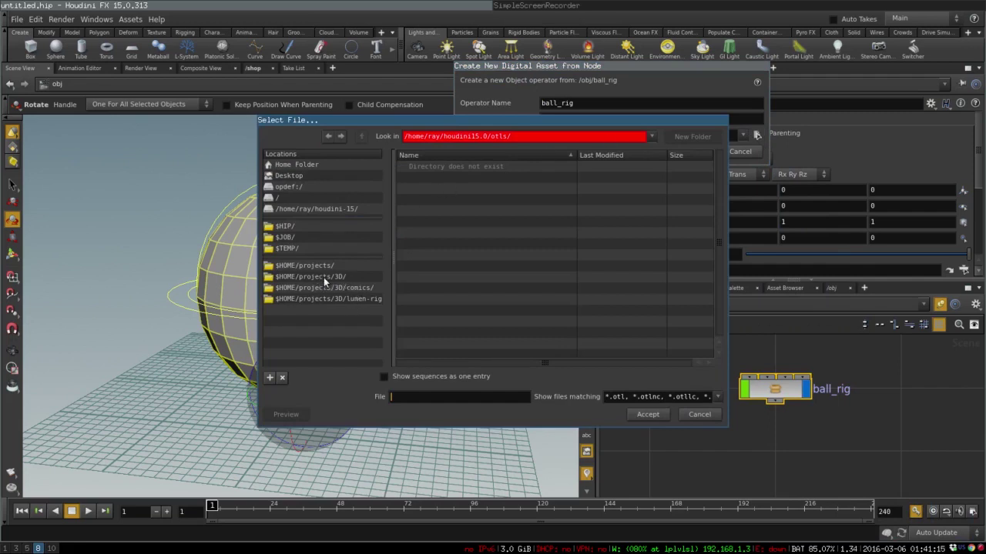
click(322, 278)
double_click(416, 176)
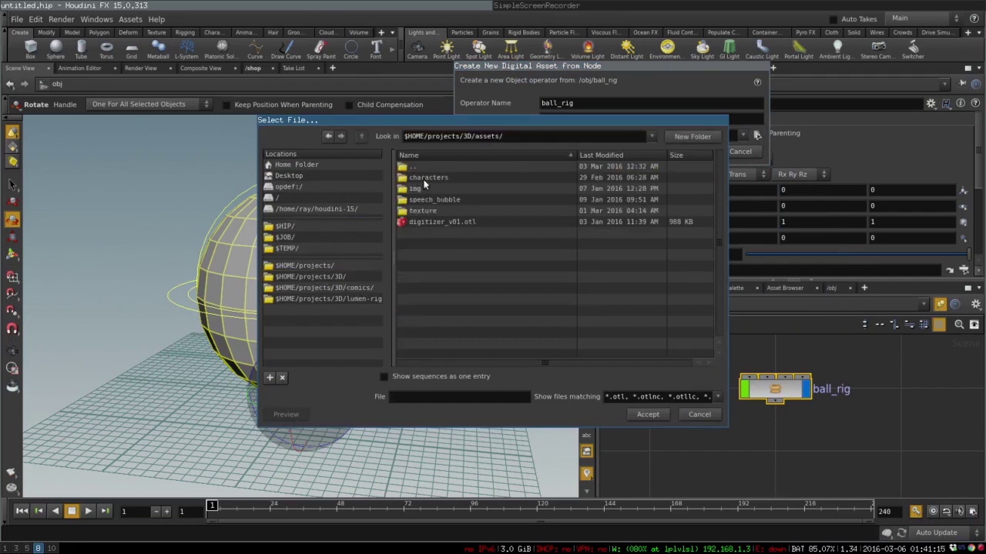
double_click(416, 177)
click(710, 136)
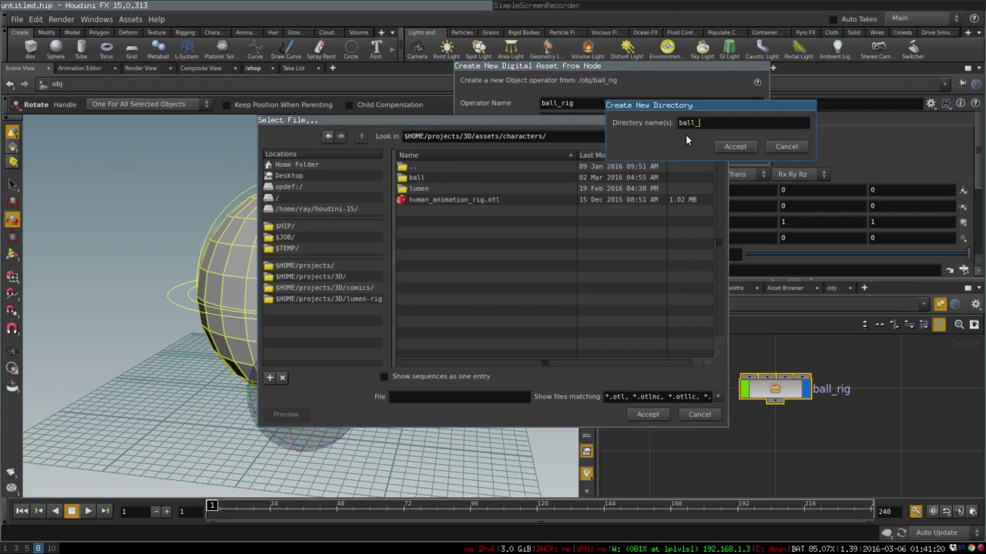
text(ball_tutorial)
key(Return)
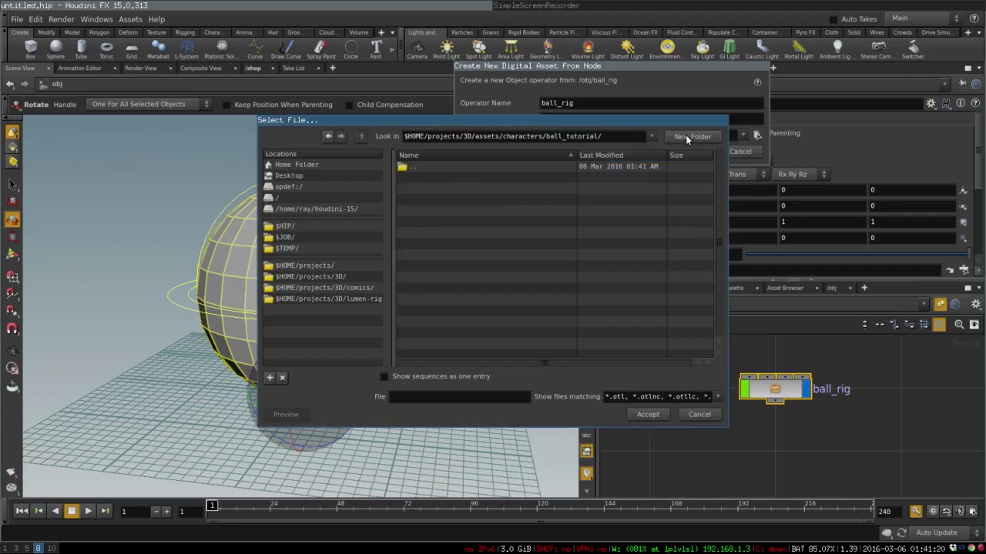
Step: Name the library file 01_ball_rig_001 and create the asset, accepting its default type properties
click(428, 395)
text(01_)
key(Return)
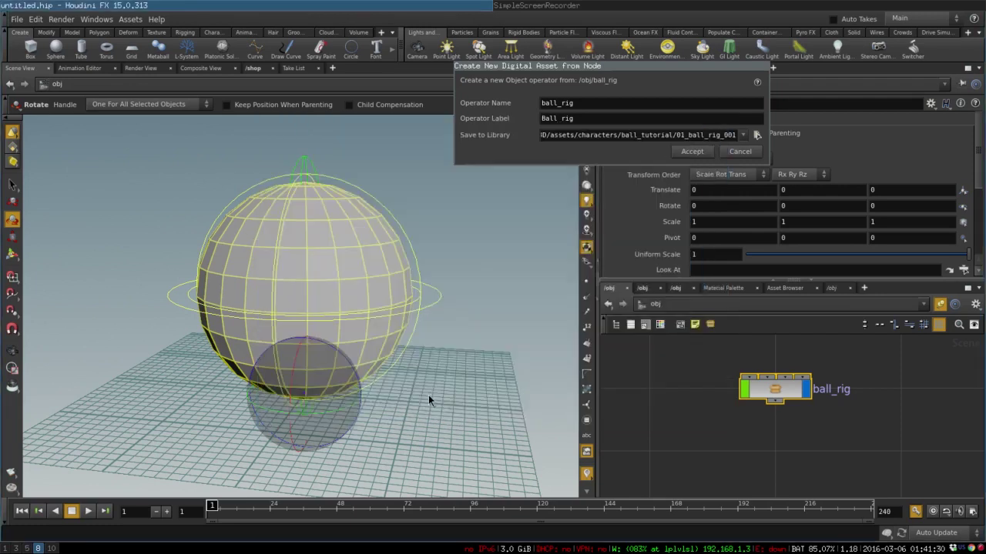
click(689, 151)
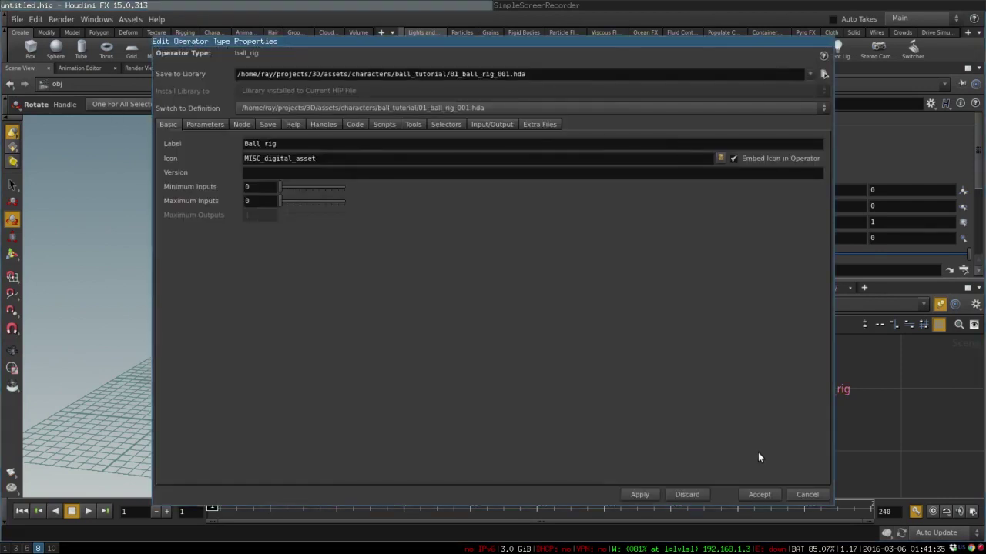
click(759, 494)
Step: Save the ball_rig node type, locking the asset to its current definition
drag(779, 401, 744, 447)
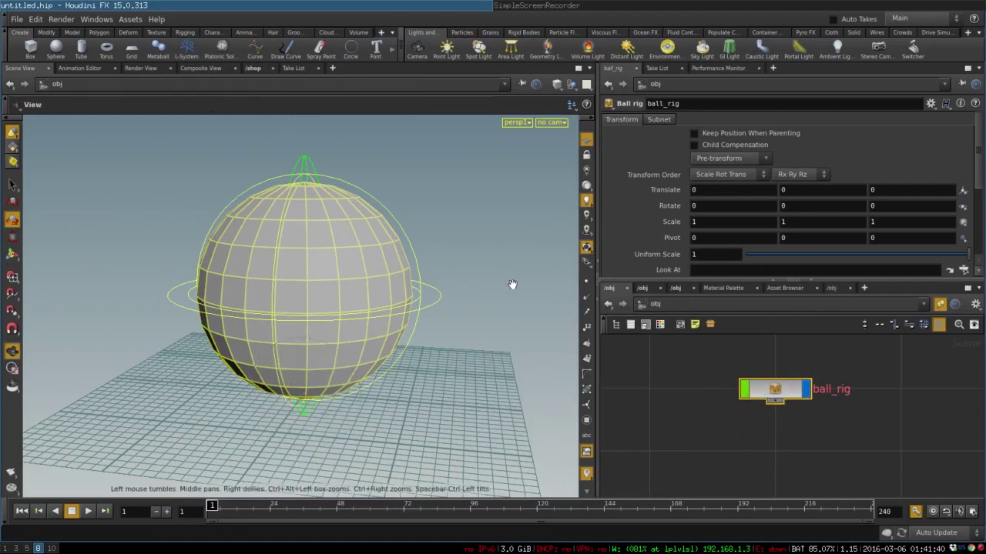
alt+right_drag(513, 286, 431, 293)
click(775, 444)
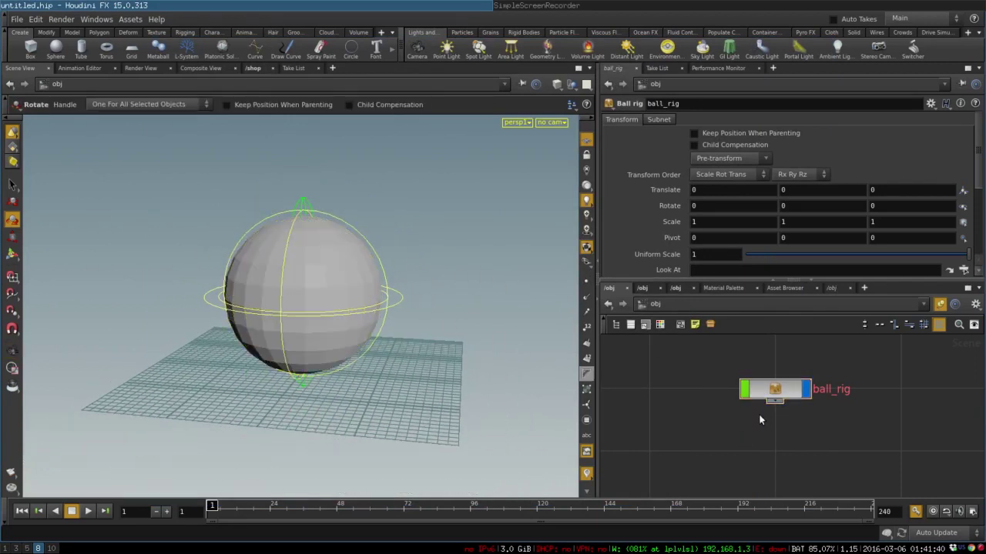
right_click(762, 395)
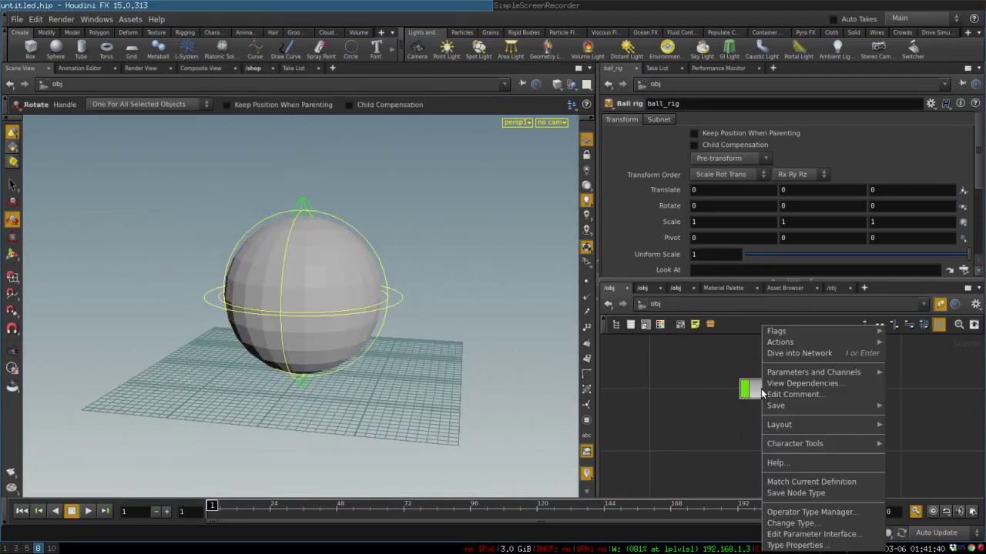
click(795, 493)
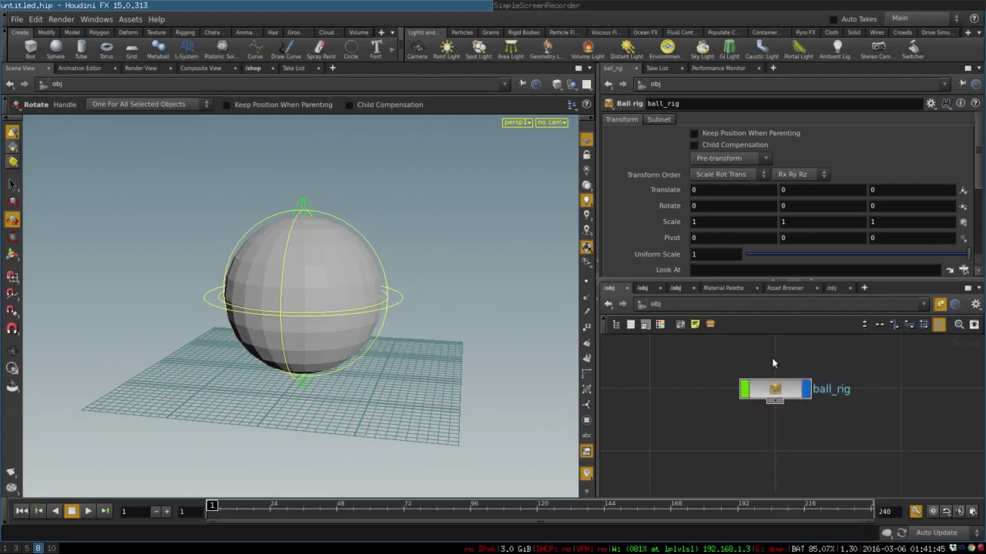
Step: Check the saved ball_rig asset and its control rings in the viewport
click(791, 392)
click(402, 298)
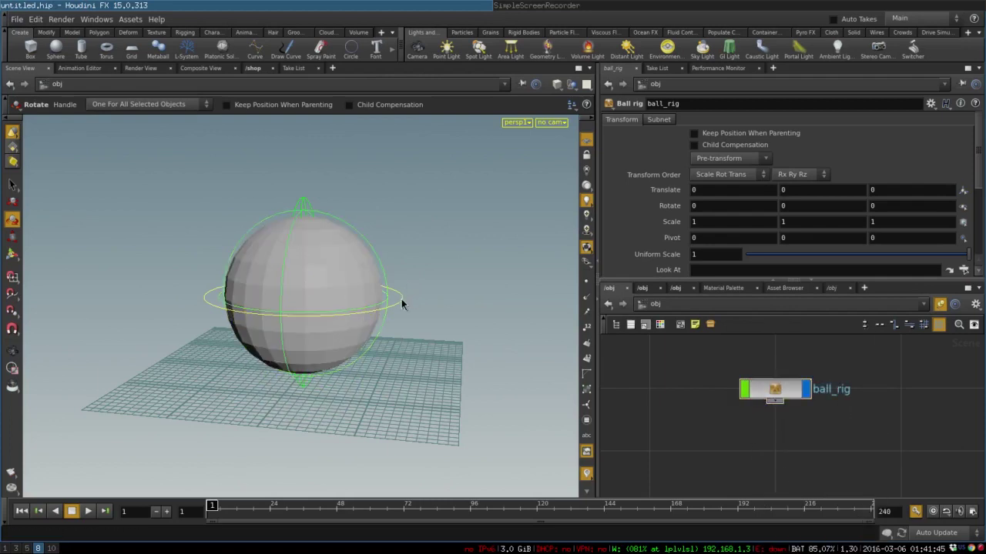
key(Escape)
drag(483, 322, 393, 300)
key(r)
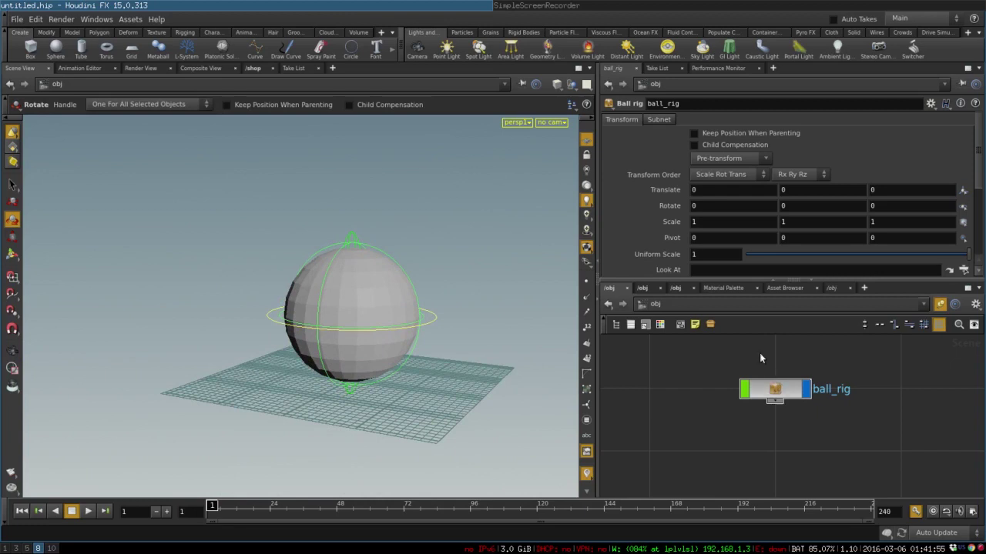
scroll(703, 205, down, 3)
scroll(703, 206, up, 3)
Step: Allow editing of the ball_rig asset's contents and open the parameter settings in its type properties
right_click(771, 385)
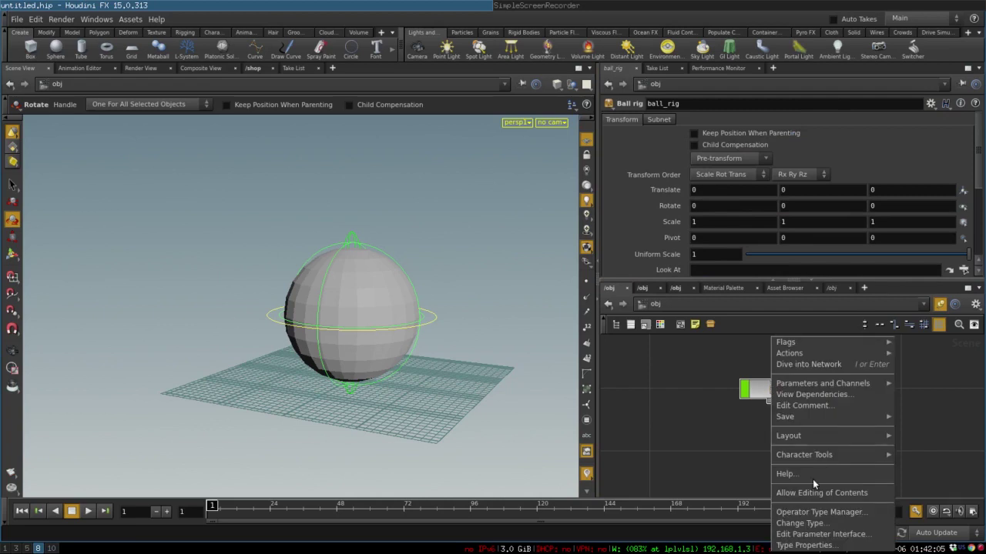
click(808, 495)
right_click(773, 391)
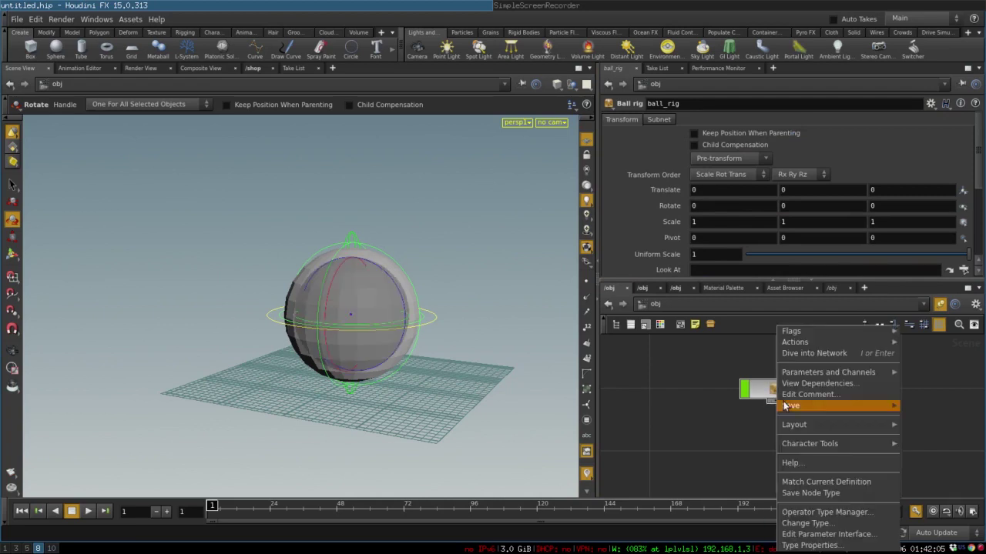
click(809, 545)
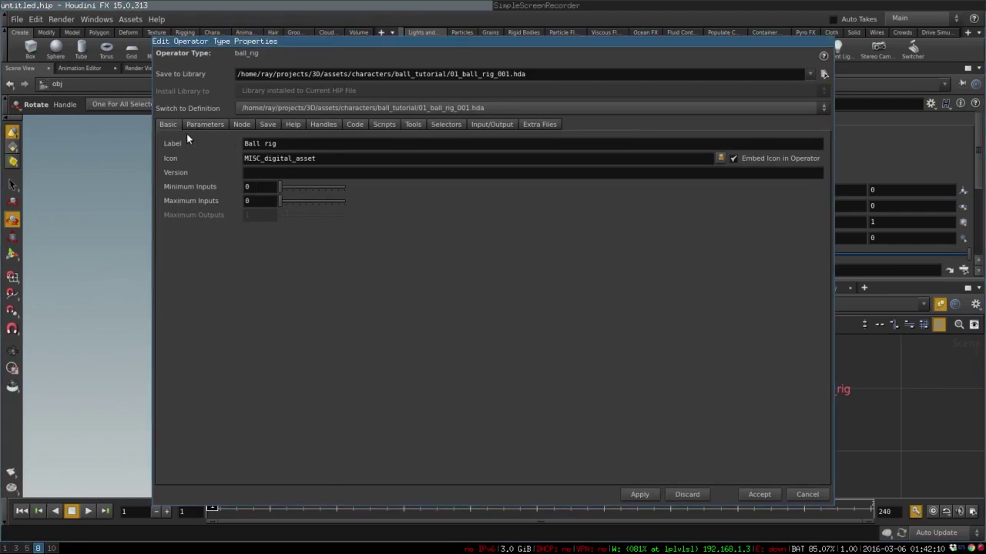
click(207, 125)
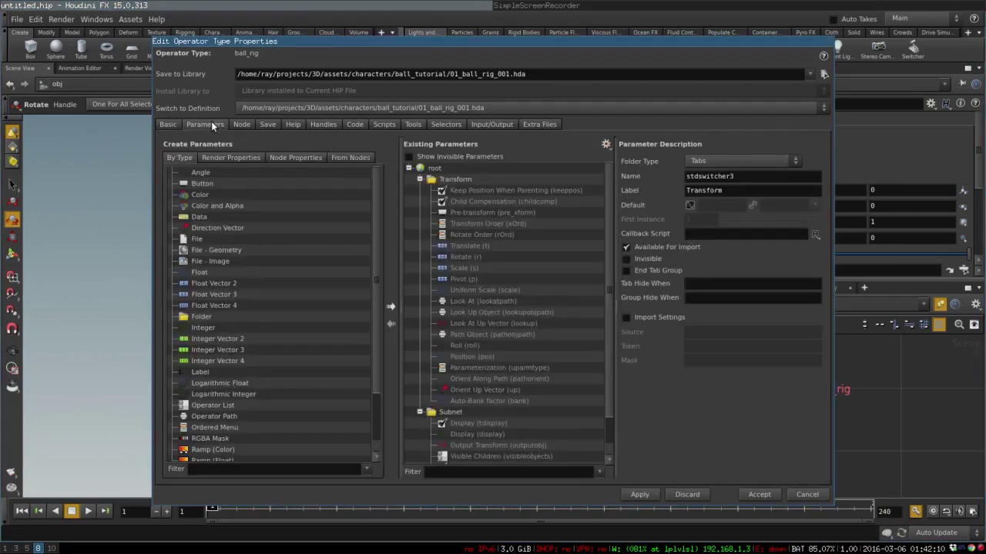
Step: Make the asset's existing Transform and Subnet parameter folders invisible
click(409, 169)
click(409, 169)
click(409, 169)
click(410, 168)
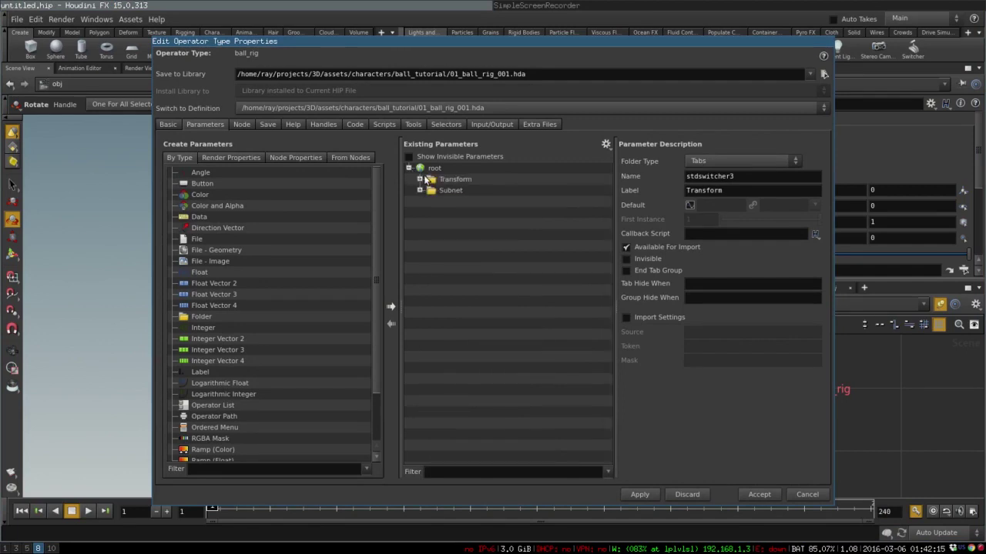
click(425, 179)
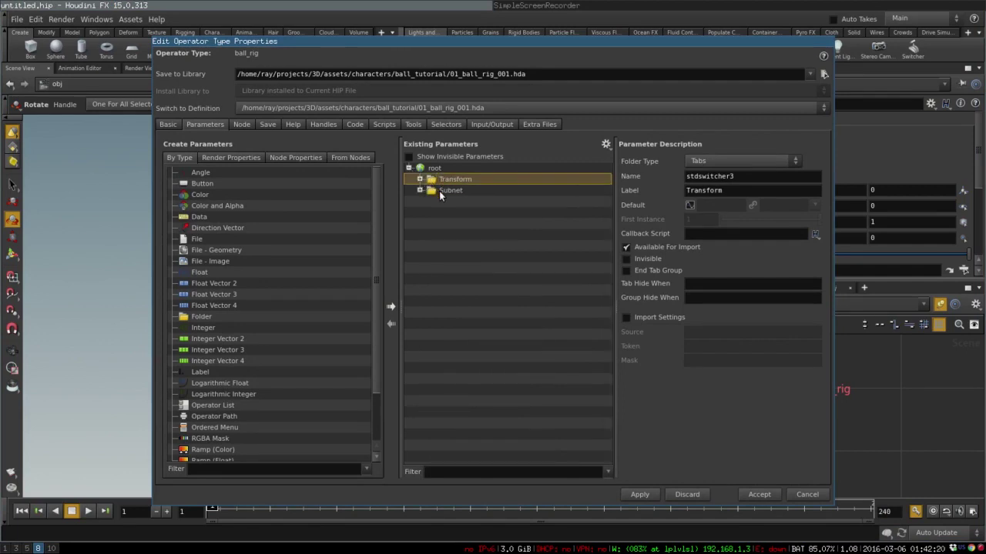
shift+click(440, 192)
click(632, 258)
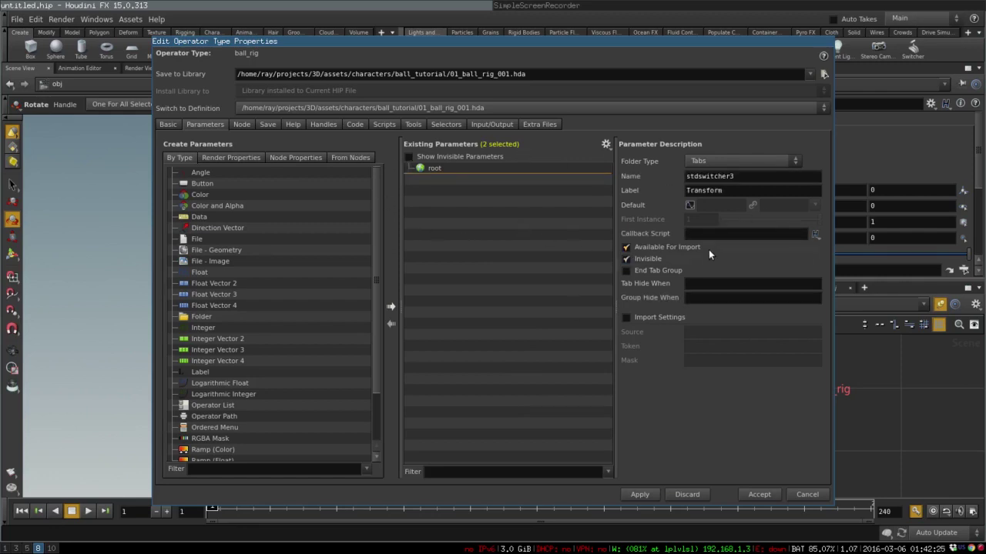
Step: Add main_ctr's Translate and Rotate parameters to the asset's root interface from the ball_rig nodes
click(354, 157)
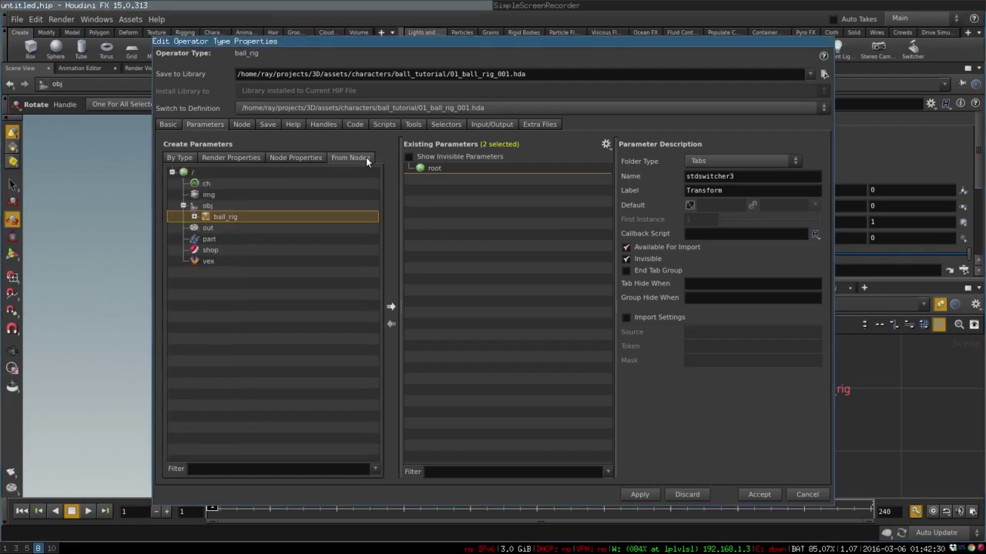
click(194, 217)
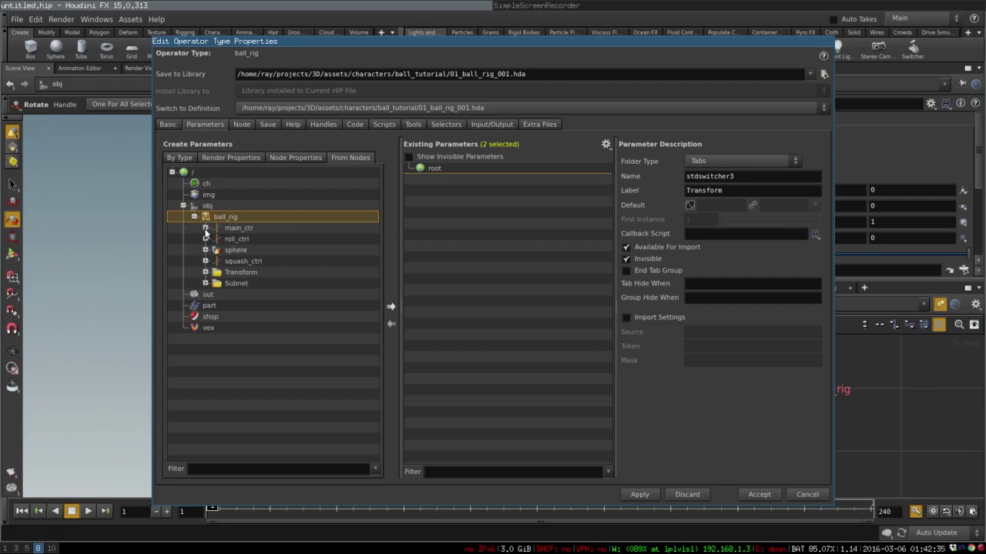
click(206, 228)
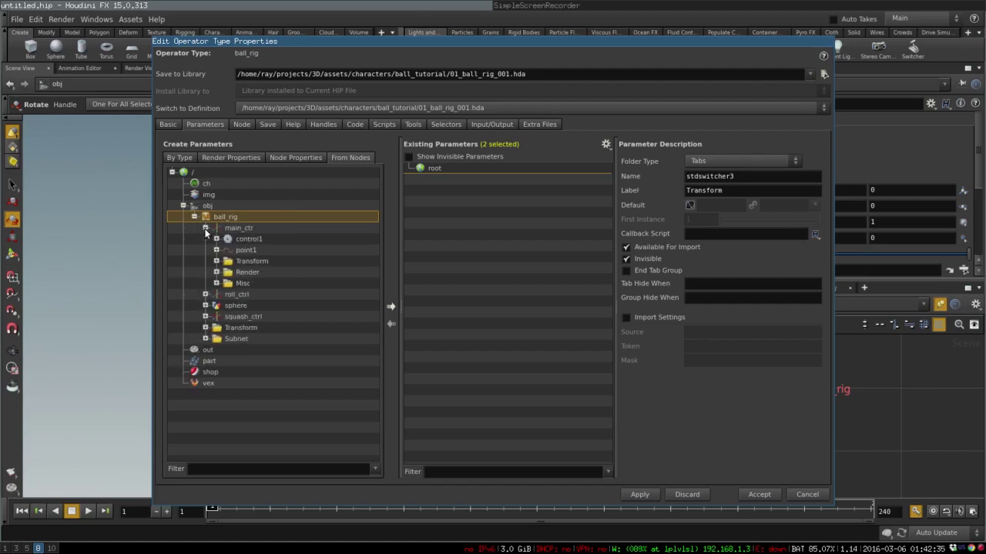
click(217, 262)
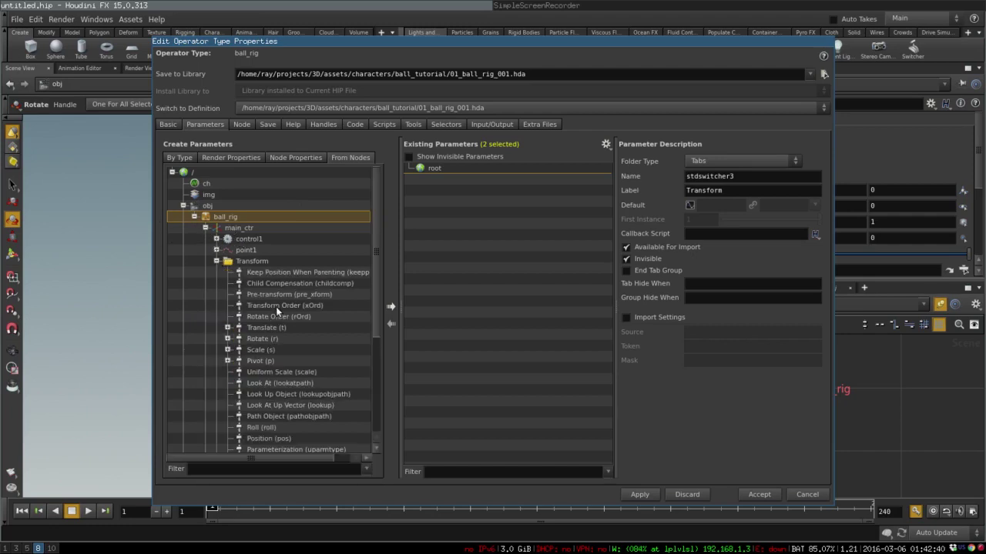
click(256, 328)
drag(235, 329, 451, 191)
drag(256, 343, 478, 228)
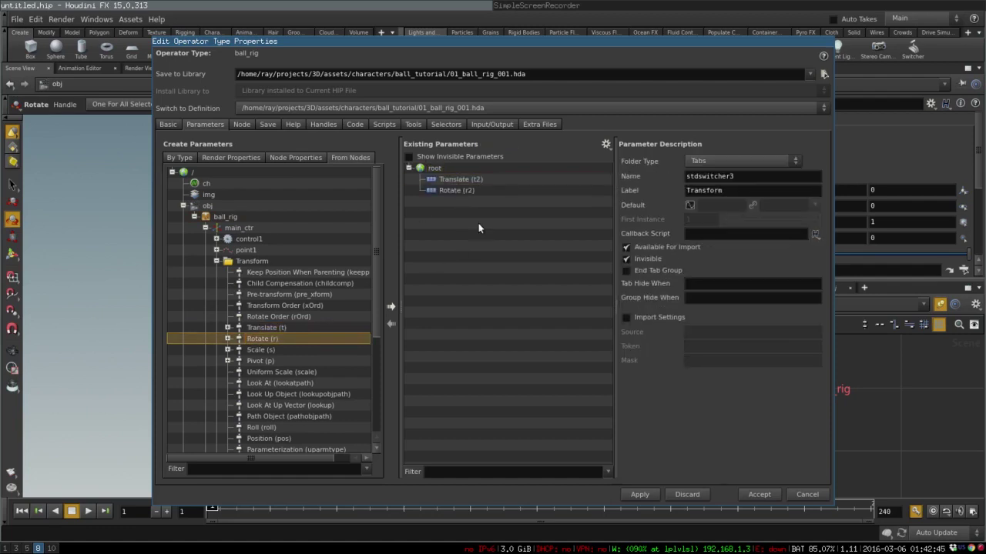
Step: Add roll_ctrl's Rotate parameter to the asset interface and label it Roll
click(205, 228)
click(205, 240)
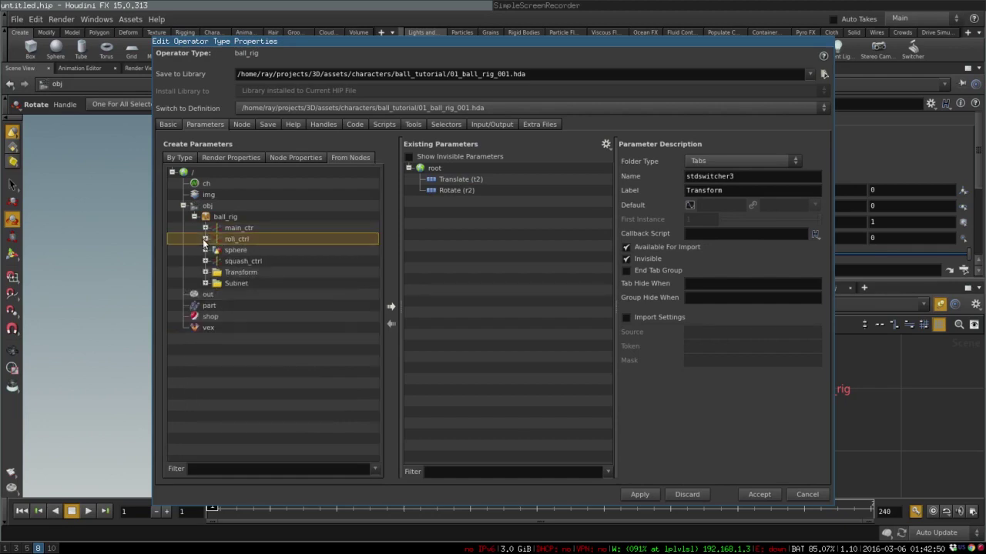
click(205, 239)
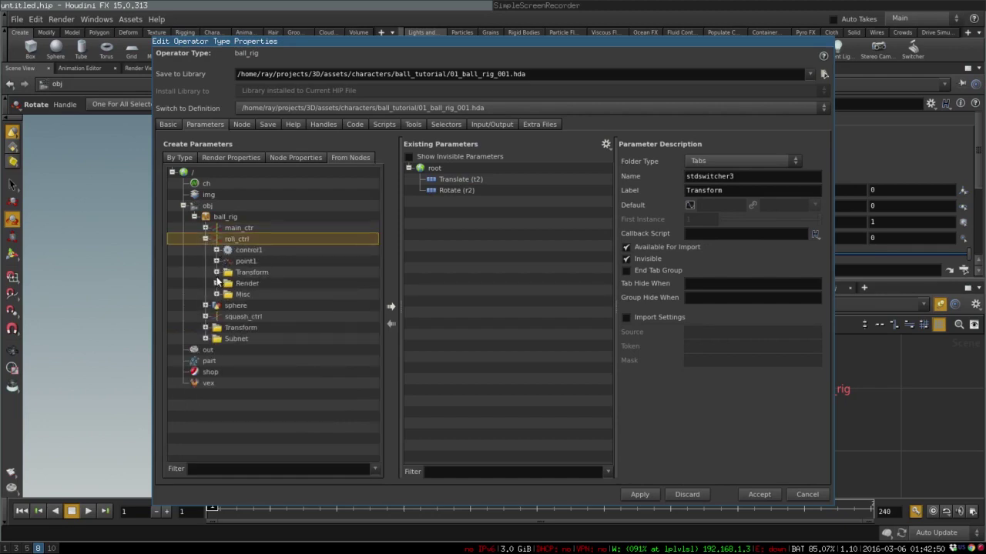
click(216, 273)
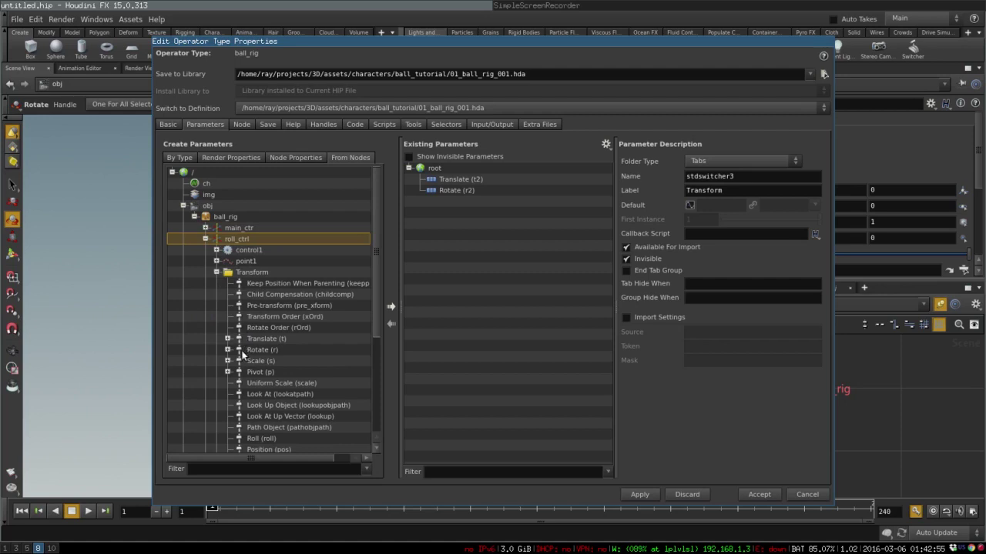
drag(244, 352, 473, 214)
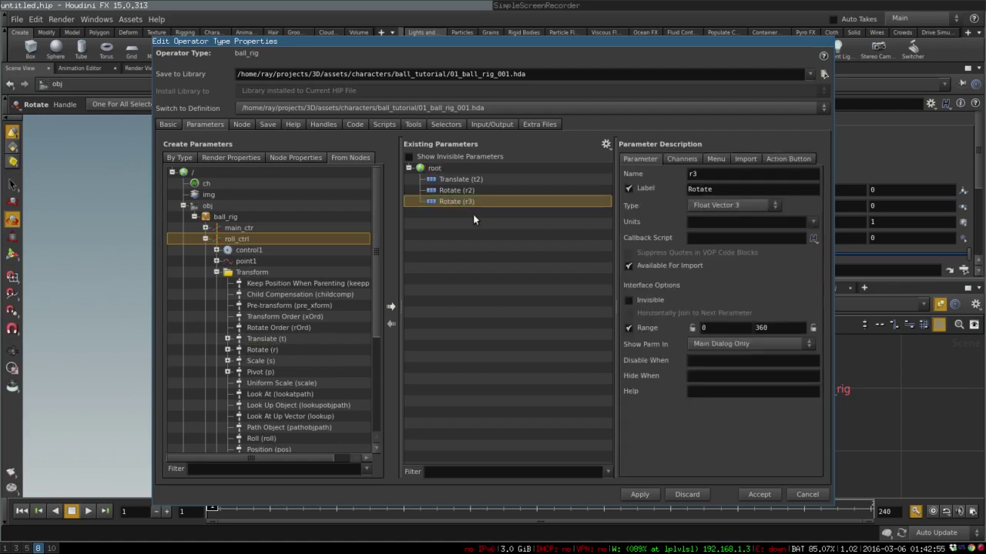
double_click(727, 191)
text(Roll)
click(718, 176)
Step: Add squash_ctrl's Scale Y (sy) parameter to the asset's root interface from its Transform parameters
click(205, 238)
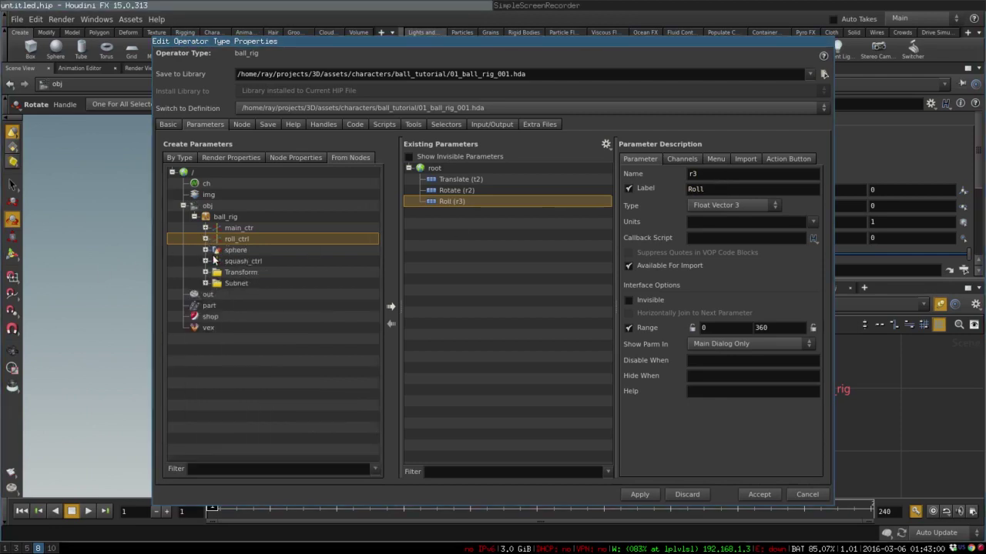
click(207, 263)
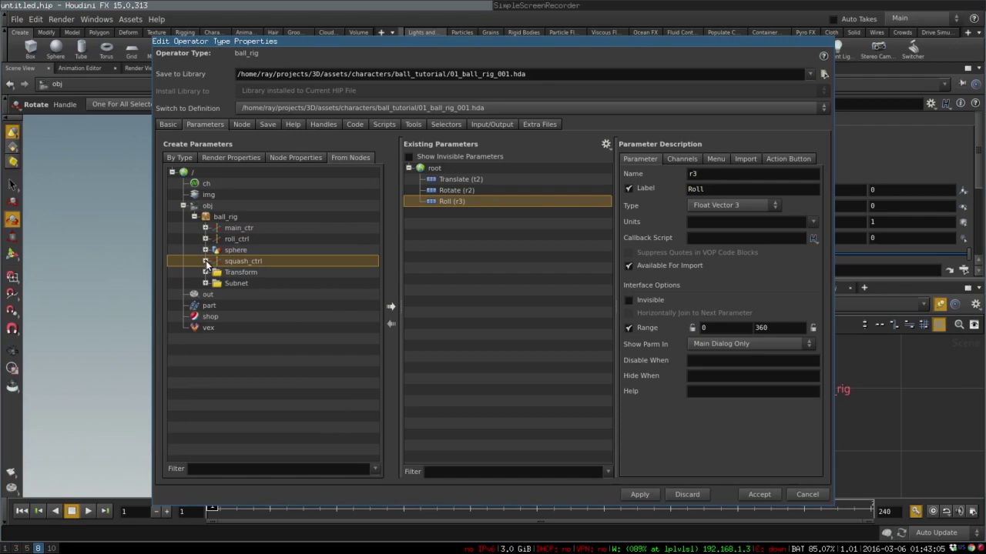
click(206, 262)
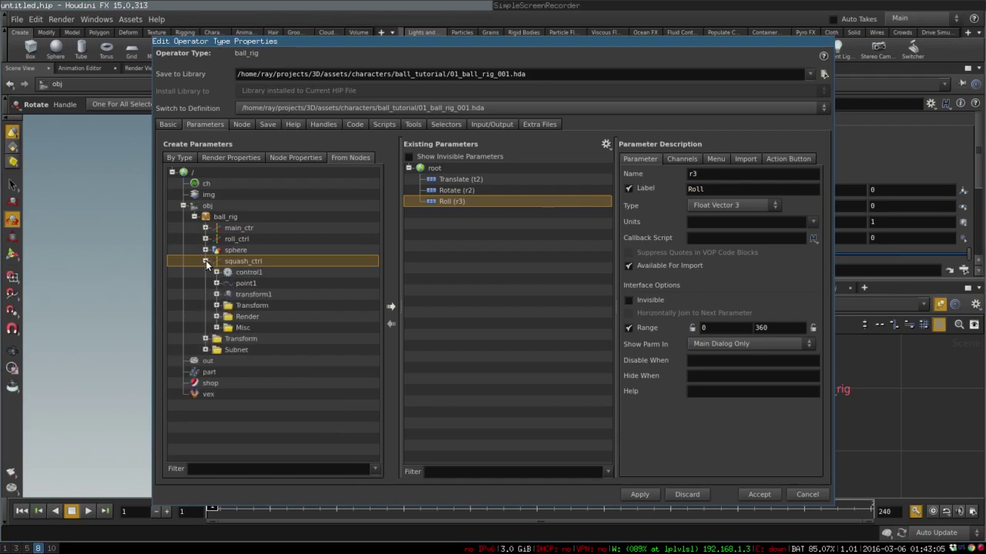
click(217, 305)
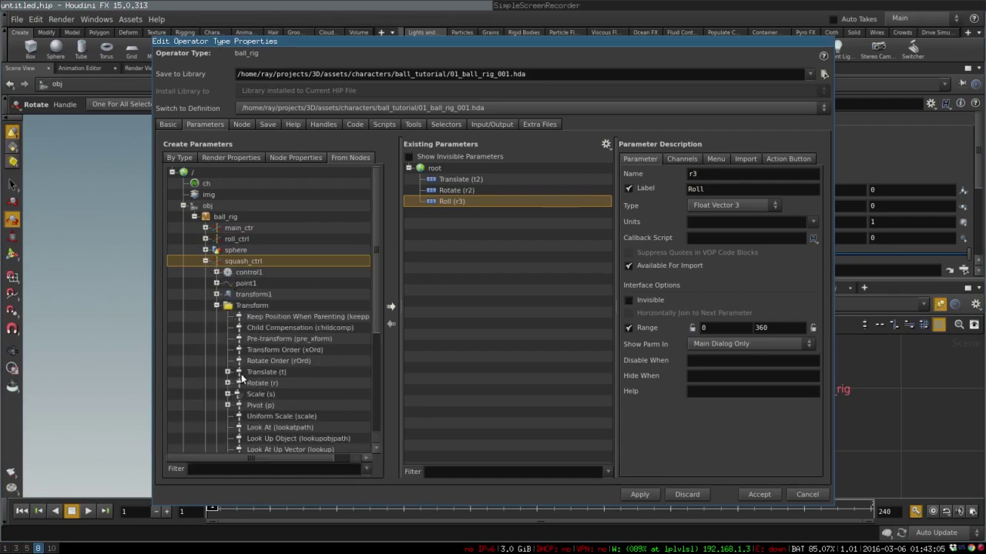
click(227, 393)
scroll(231, 389, down, 1)
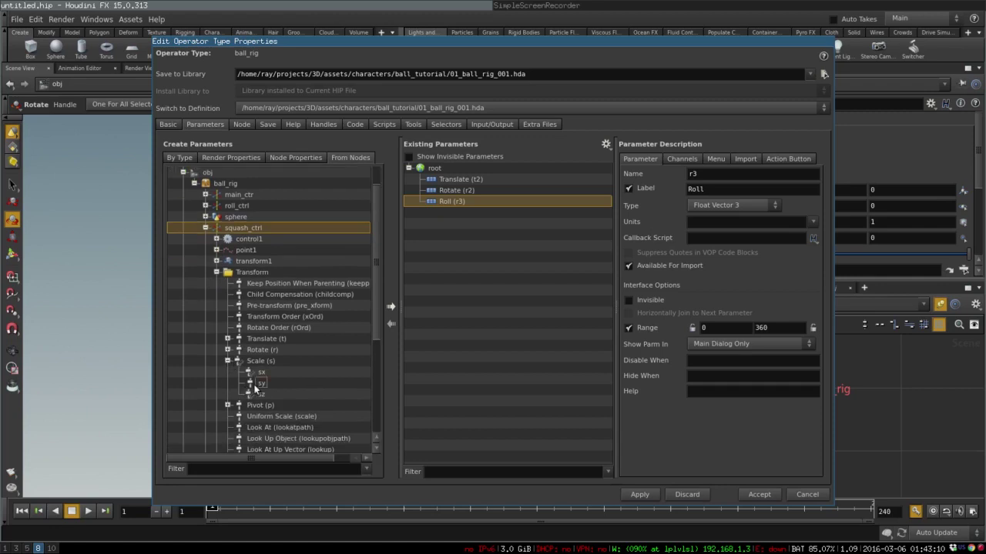
click(250, 383)
drag(250, 383, 499, 225)
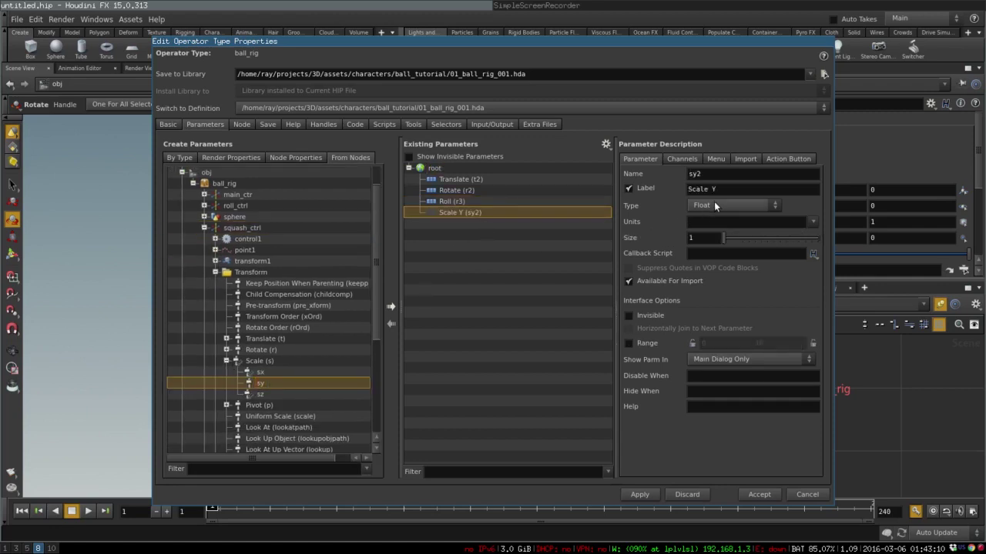
Step: Label the added Scale Y parameter "Squash/Stetch"
drag(730, 187, 662, 179)
text(Squash/Stert)
key(BackSpace)
key(BackSpace)
text(tch)
Step: Enable the value range on the sy2 parameter and set it from 0.5 to 2
click(630, 343)
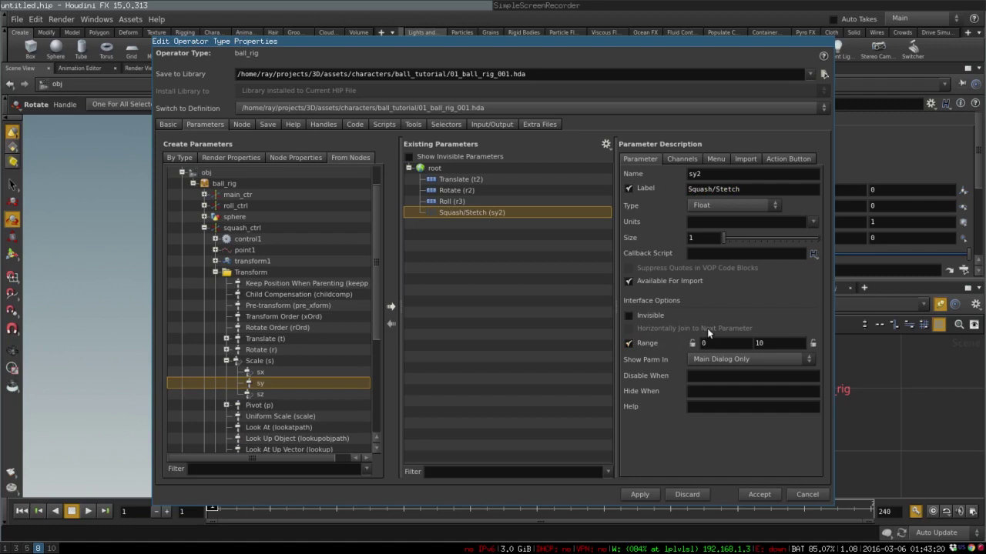
text(0.5)
key(Tab)
text(2)
click(731, 342)
Step: Add squash_ctrl's Pivot Y (py) parameter to the asset interface and enter "Squash/Stretch" in its label
click(215, 272)
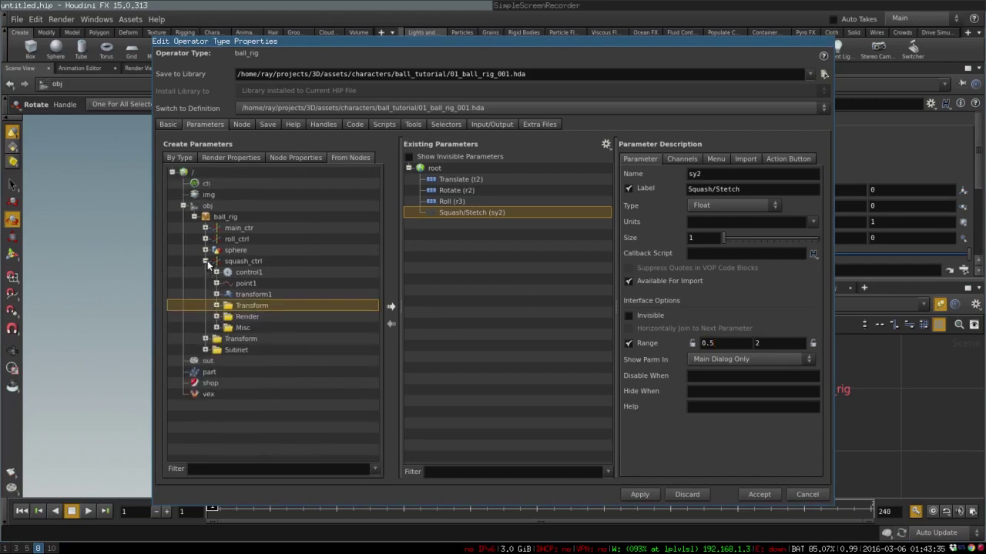
click(217, 306)
scroll(224, 304, down, 3)
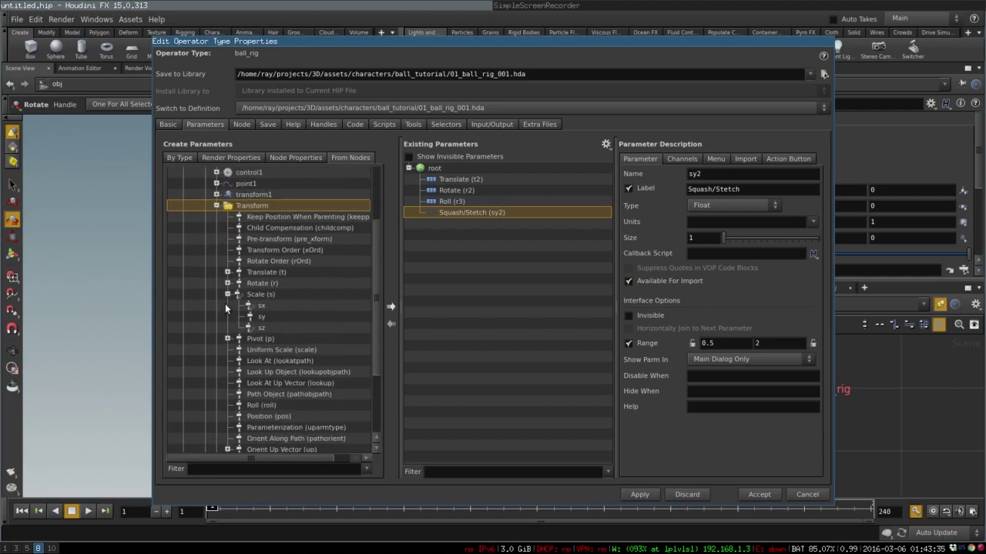
click(227, 340)
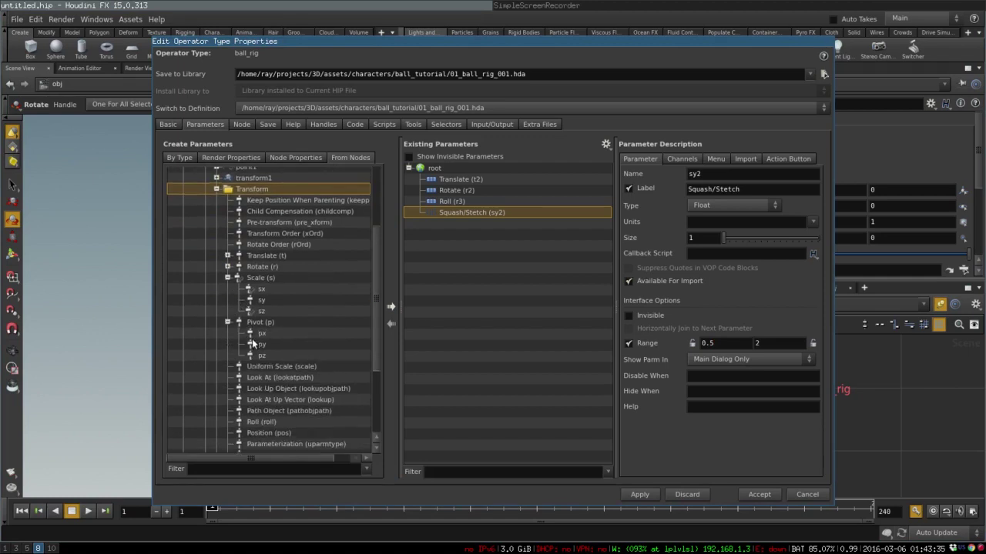
drag(256, 343, 495, 247)
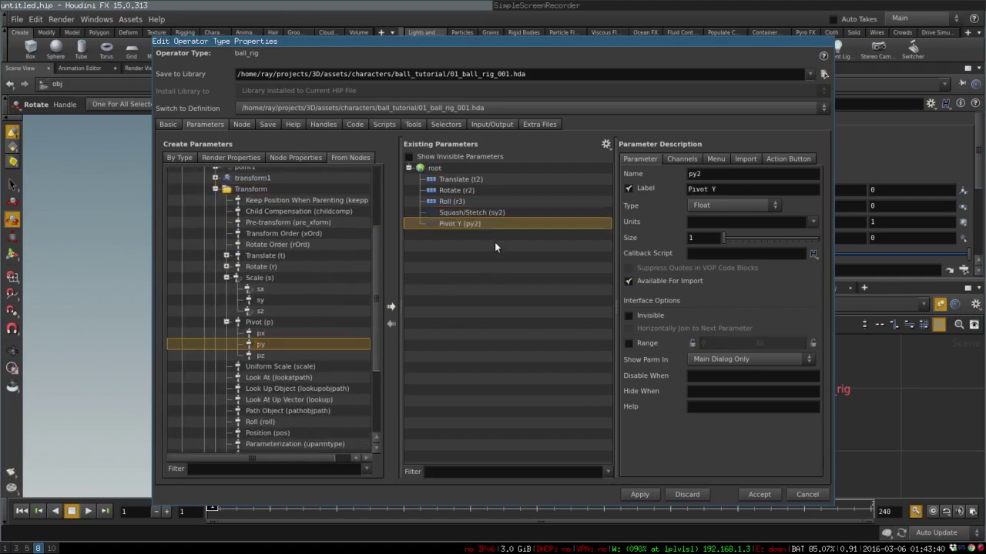
triple_click(761, 187)
text(Squash/St)
text(eetch Pivot)
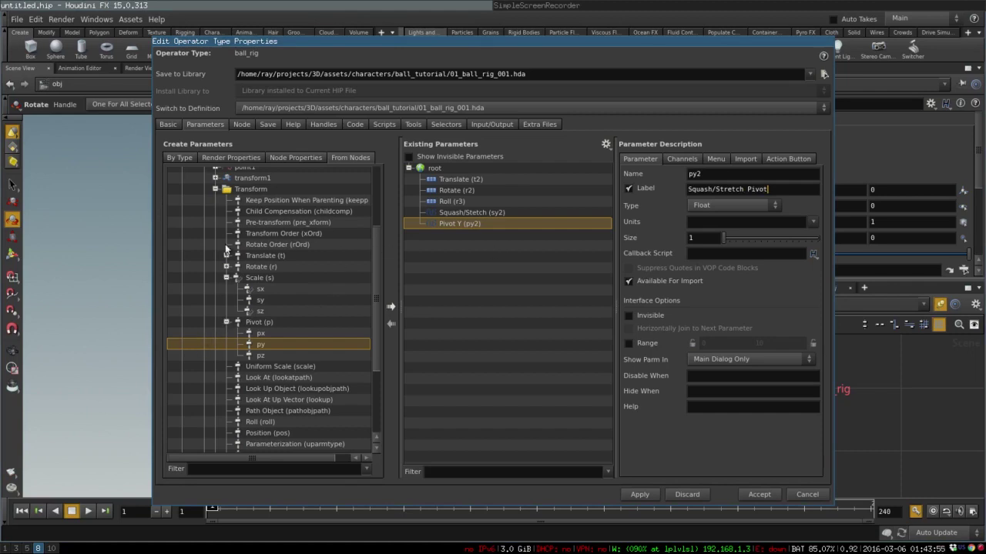
Step: Add squash_ctrl's Rotate (r) parameter to the asset interface and label it "Squash/Stretch Rotate"
click(226, 266)
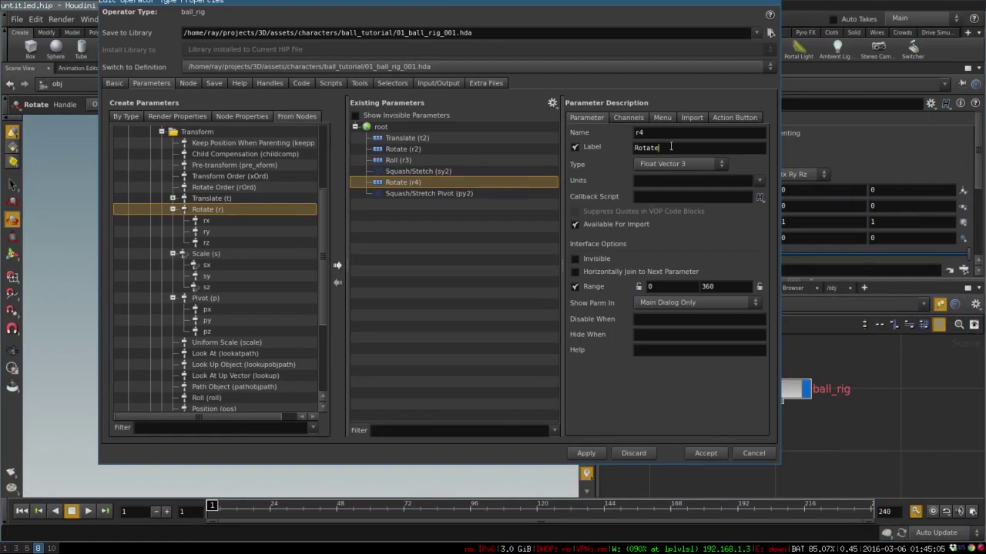
text(Squash/Stretch)
Step: Add the sphere's Onion Skinning (vport_onionskin) parameter from its Misc group to the asset interface and accept the type properties
scroll(200, 210, up, 3)
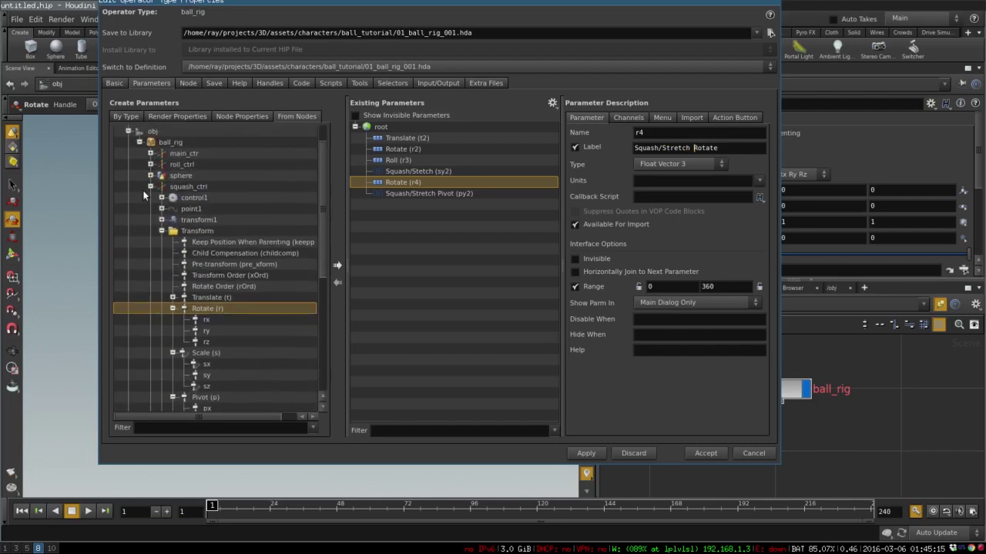
click(150, 186)
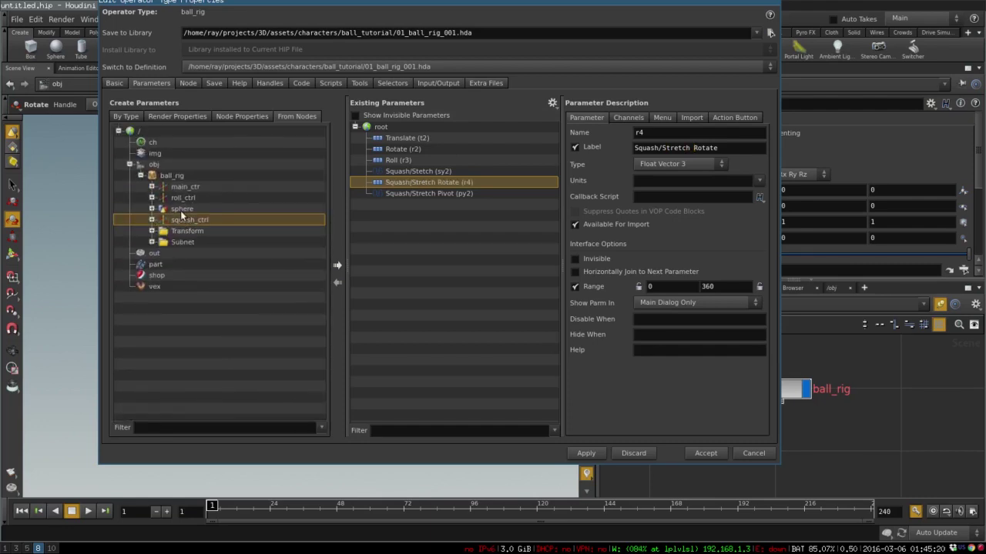
click(178, 208)
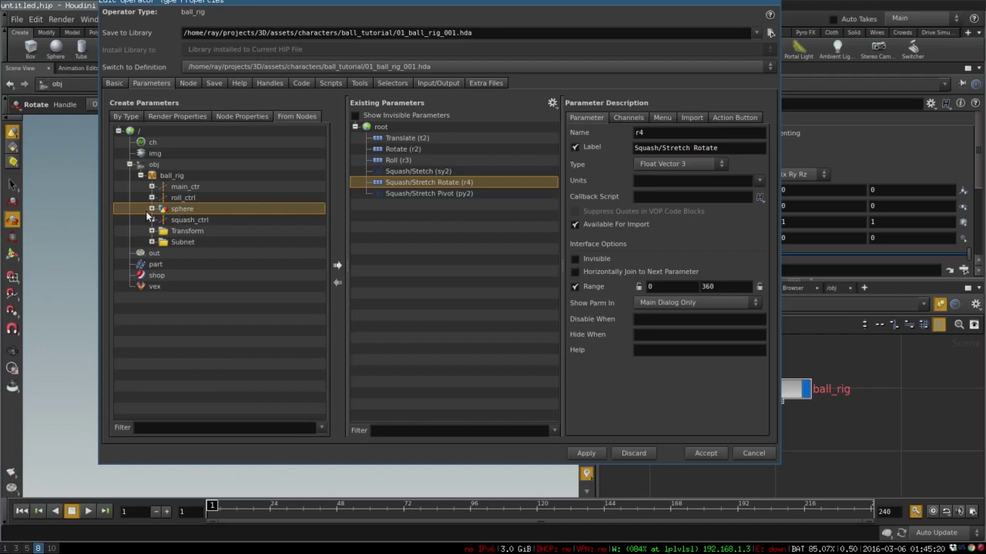
click(152, 210)
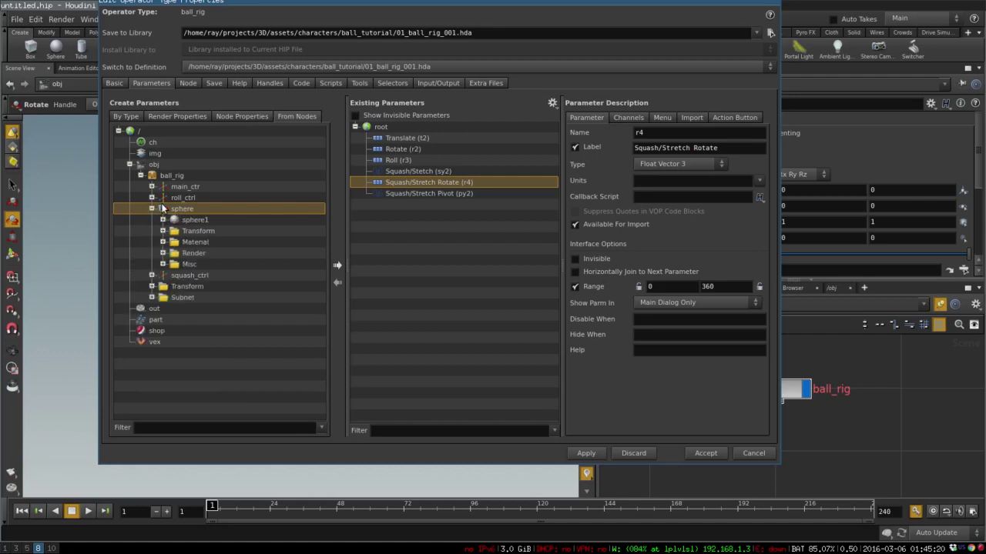
click(162, 264)
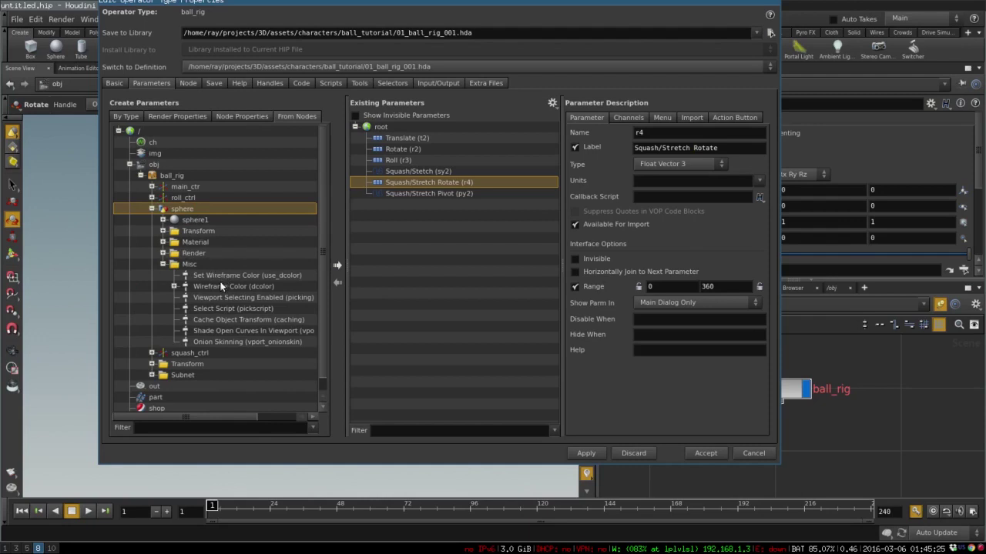
drag(228, 340, 421, 216)
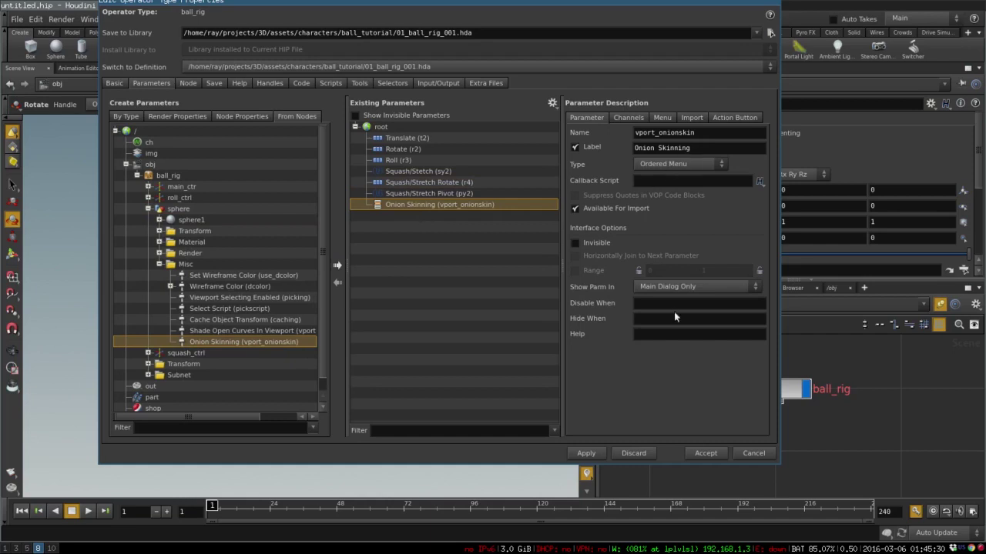
click(620, 115)
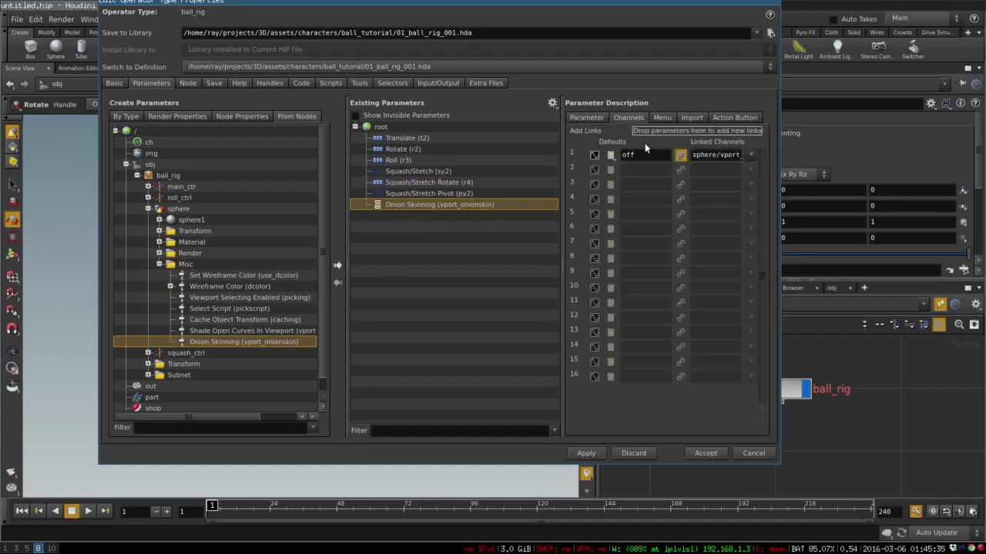
click(586, 118)
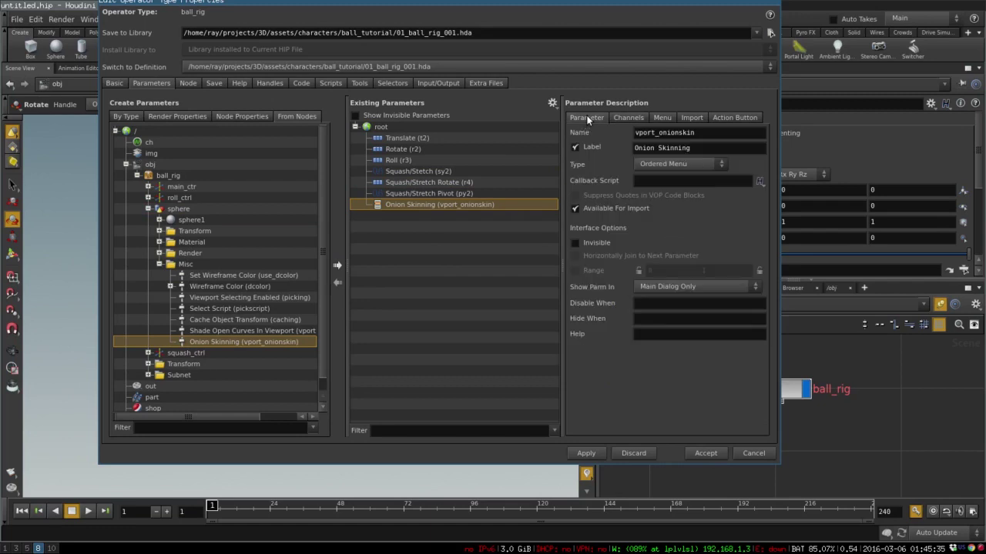
click(709, 454)
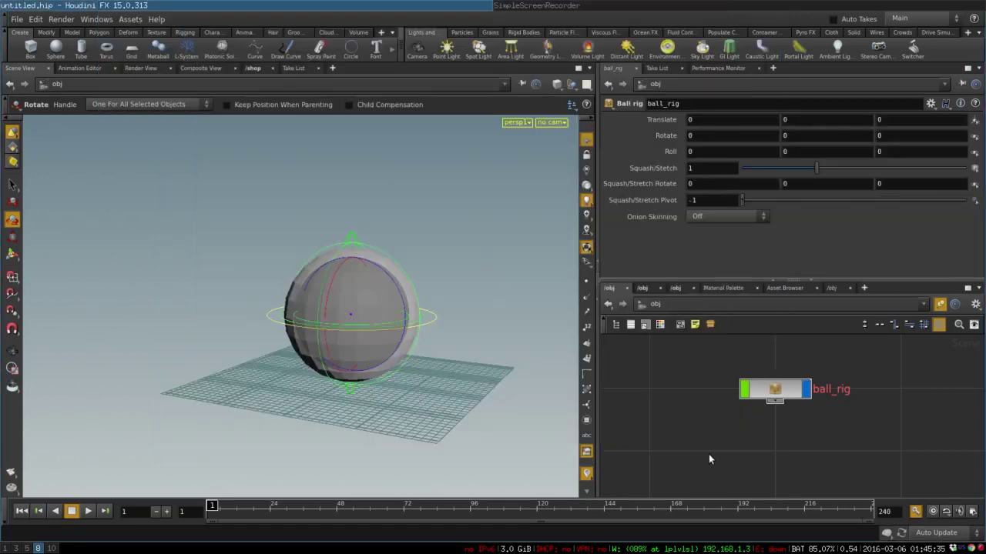
Step: Lock the ball_rig asset by matching it to its current definition
click(769, 385)
right_click(769, 389)
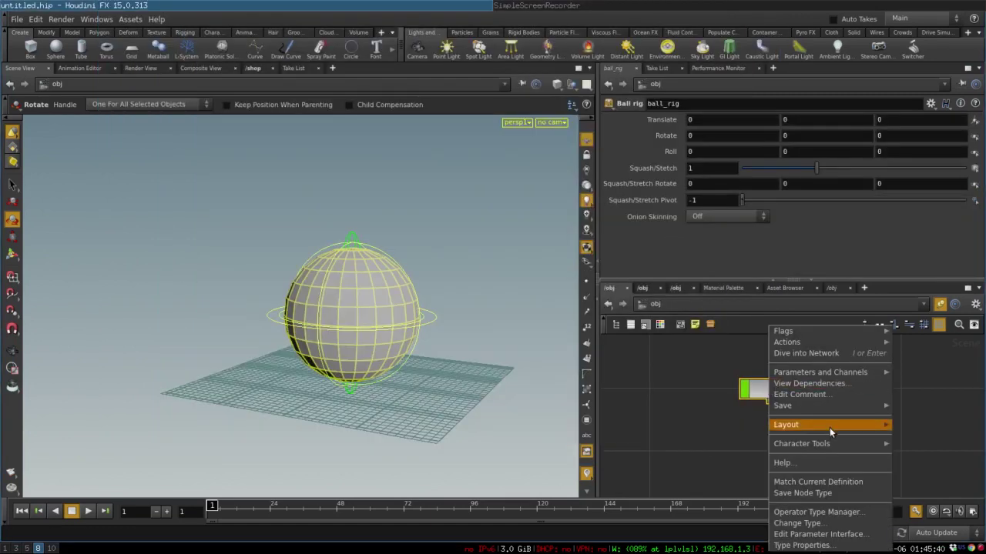
click(837, 479)
click(812, 462)
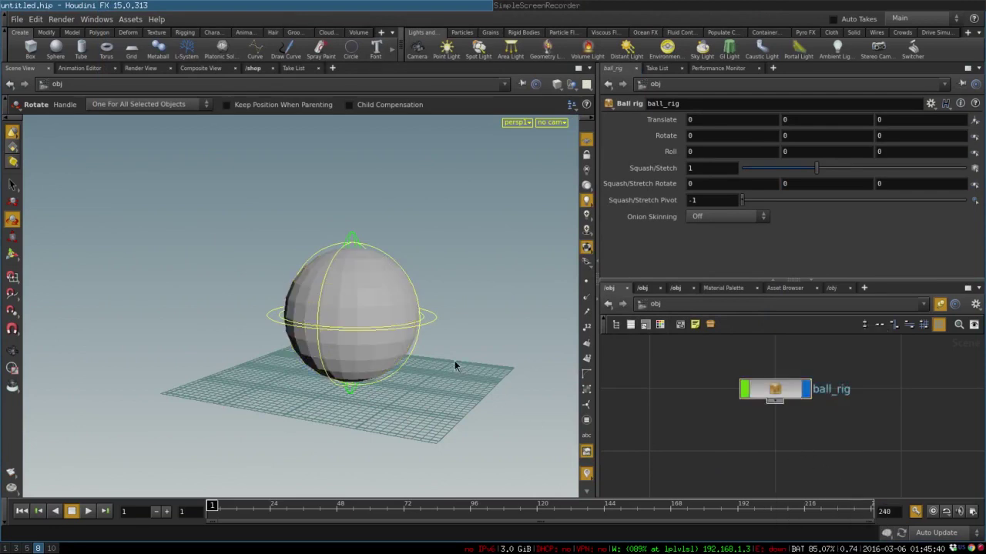
Step: Test the main control by rotating it freely in the viewport, and reset the Rotate parameter to its defaults
alt+right_drag(328, 312, 420, 349)
alt+drag(420, 350, 451, 376)
key(s)
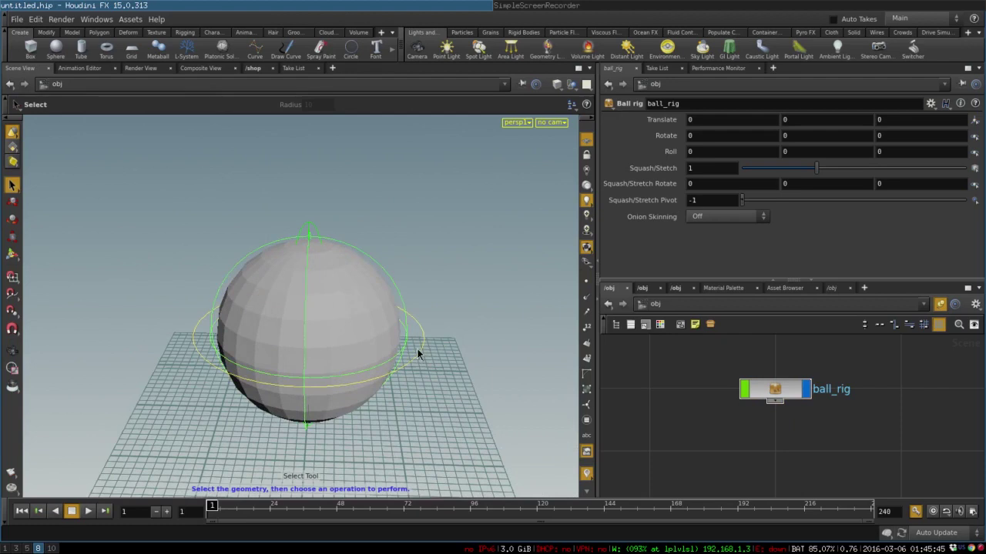
key(r)
drag(356, 320, 323, 369)
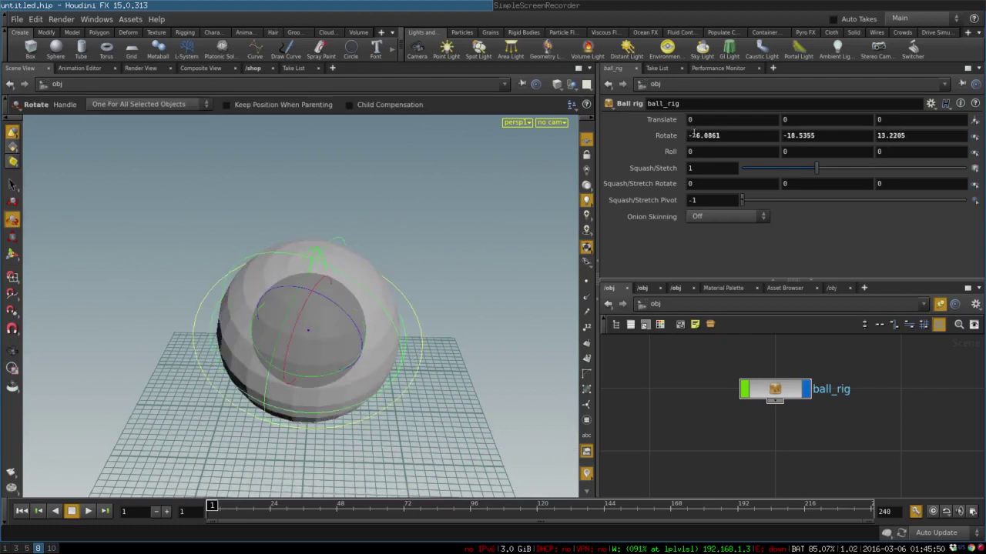
ctrl+middle_click(667, 135)
Step: Test moving the main control in the viewport, and reset the Translate parameter to its defaults
key(t)
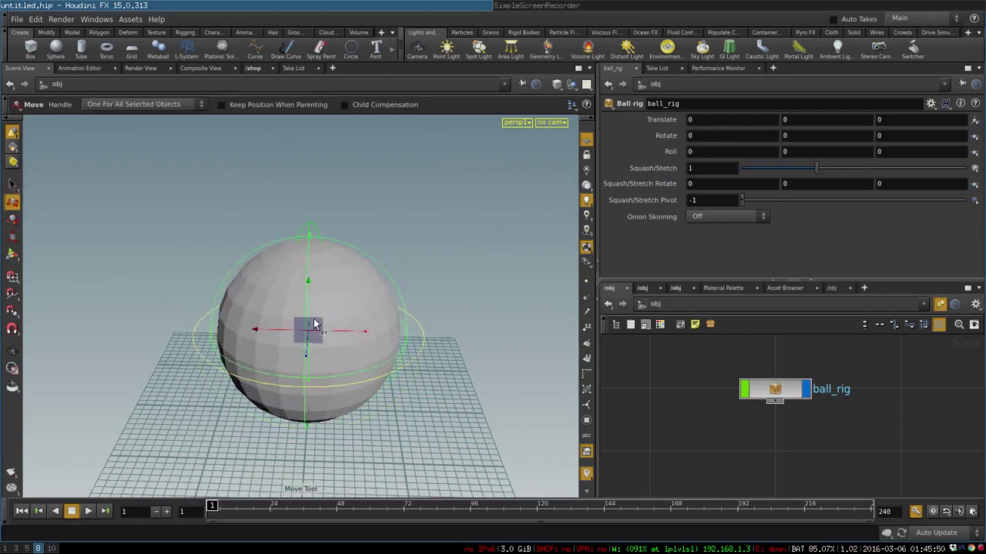
drag(314, 324, 444, 268)
ctrl+middle_click(667, 119)
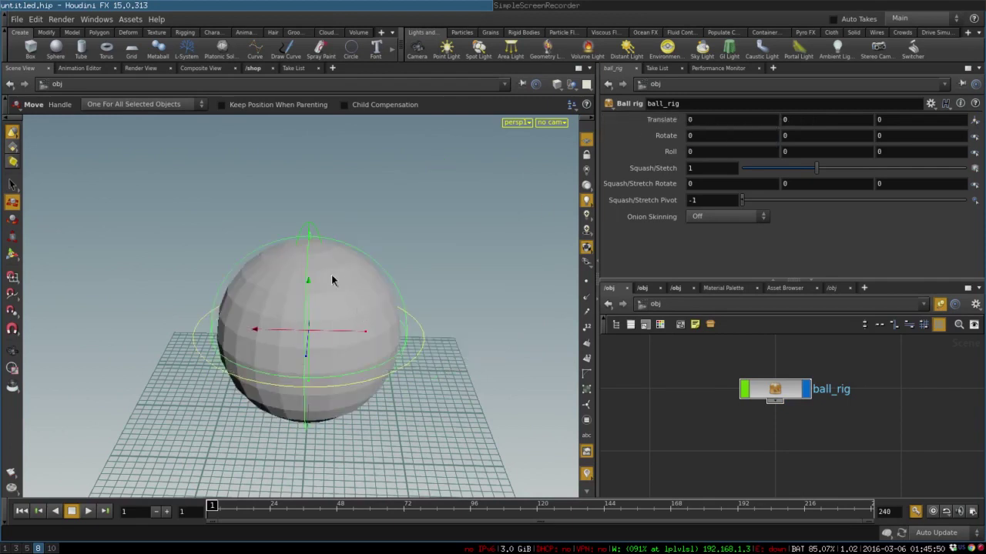
Step: Rotate the roll control freely to about -41, 62, 46, and reset the Roll parameter to its defaults
key(r)
drag(325, 281, 372, 393)
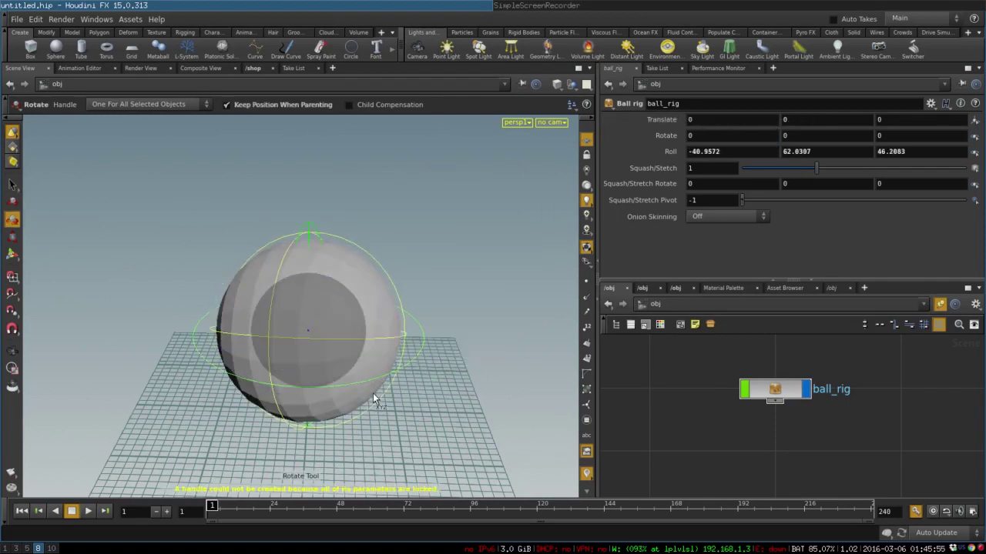
ctrl+middle_click(641, 151)
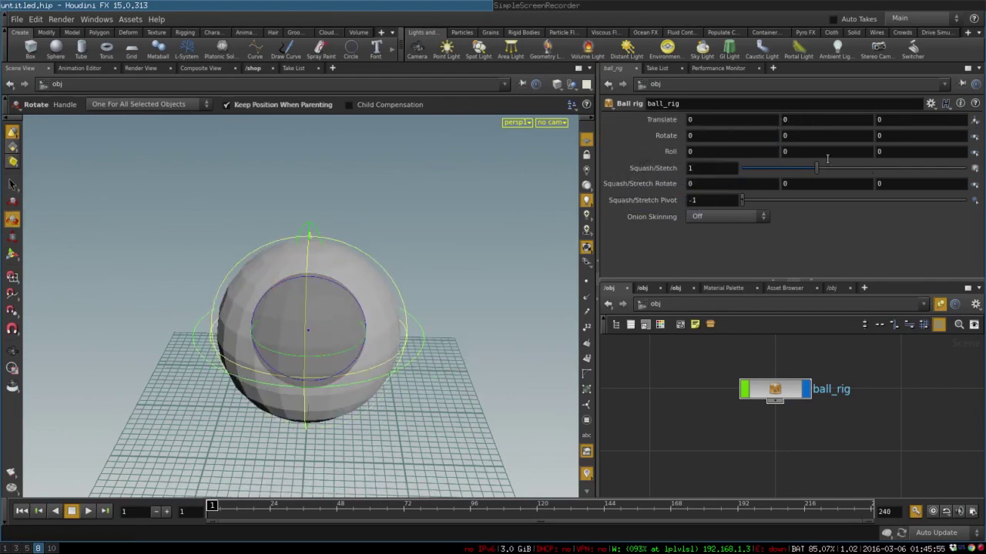
Step: Test the deformation by stretching the ball to a Squash/Stretch value of about 1.339 and setting the Squash/Stretch Pivot to 0
drag(816, 168, 850, 150)
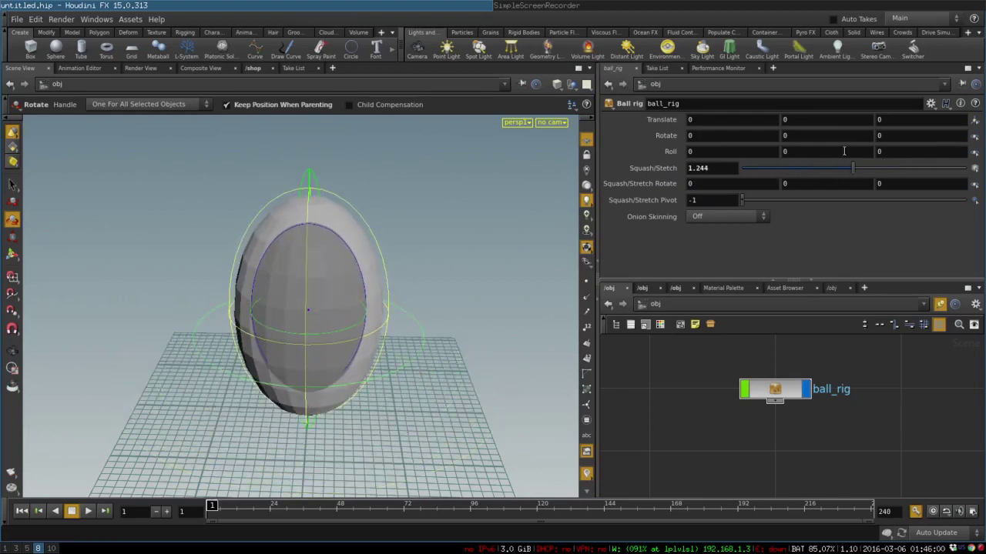
key(Escape)
drag(368, 262, 375, 238)
key(r)
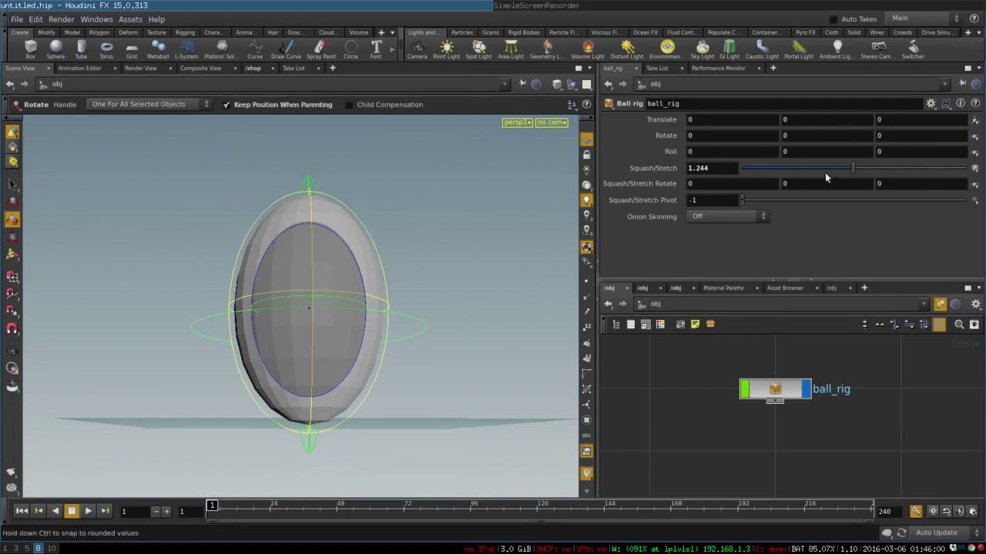
drag(821, 176, 866, 152)
drag(744, 201, 727, 181)
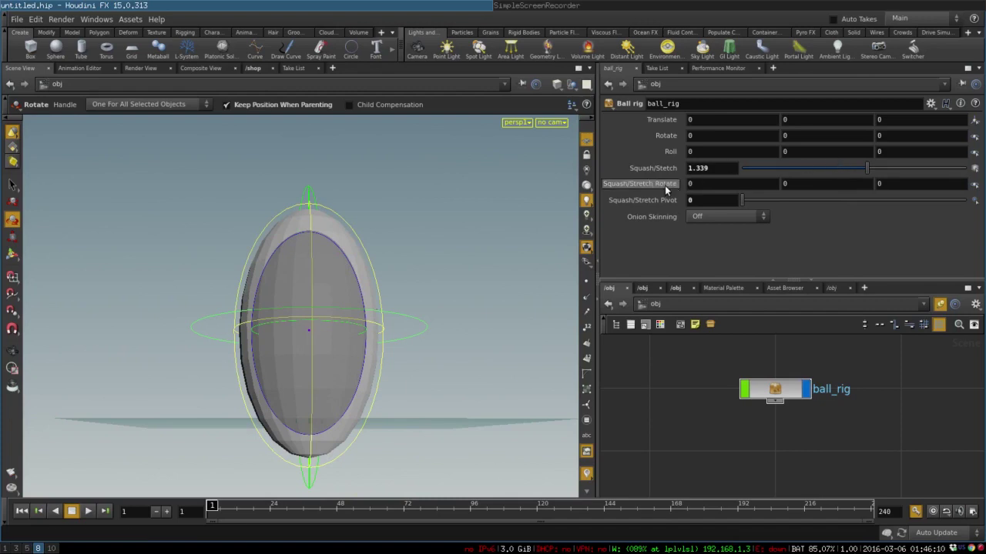
Step: Tilt the stretched ball with the squash control to a Squash/Stretch Rotate of about 27.2, 31.9, 38.5
key(Escape)
alt+drag(387, 337, 393, 249)
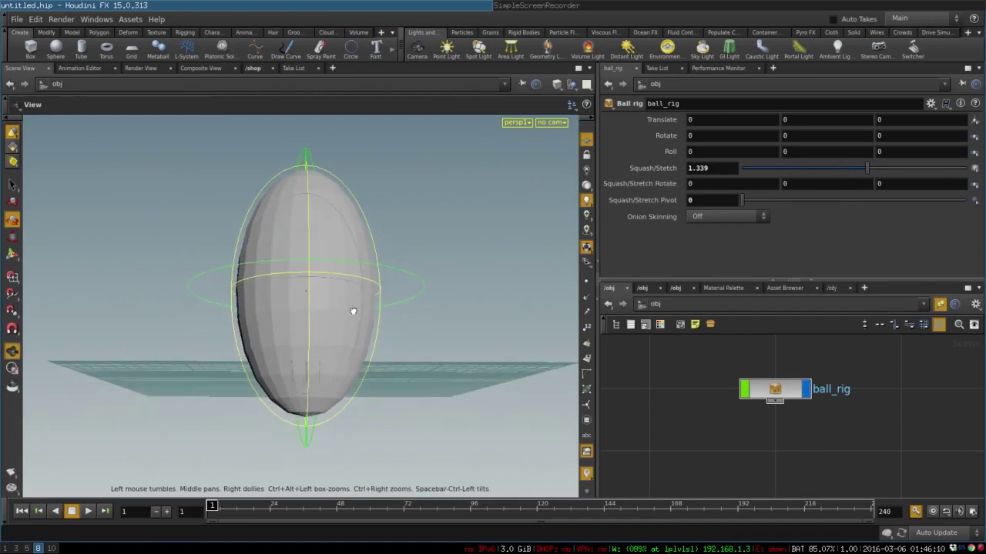
alt+drag(352, 313, 349, 277)
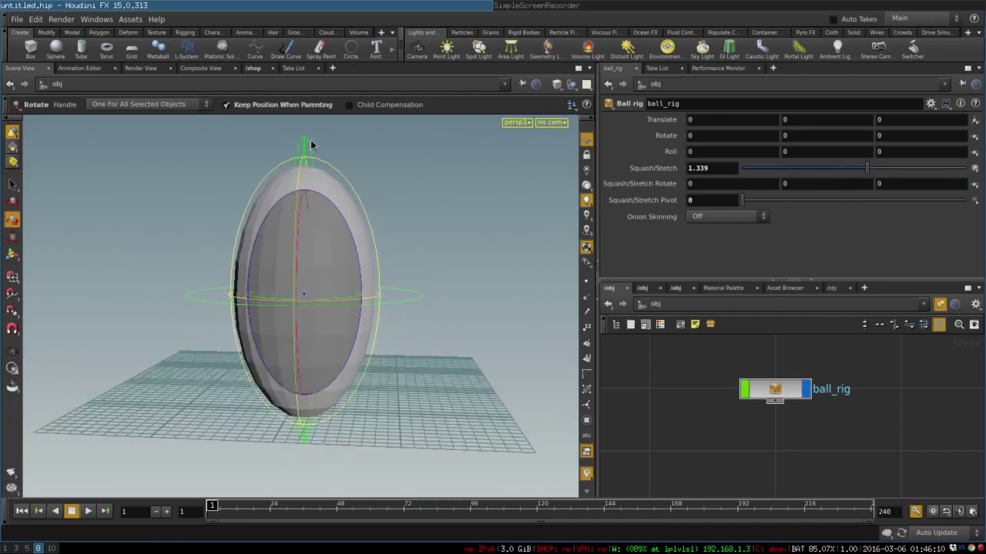
drag(316, 276, 361, 281)
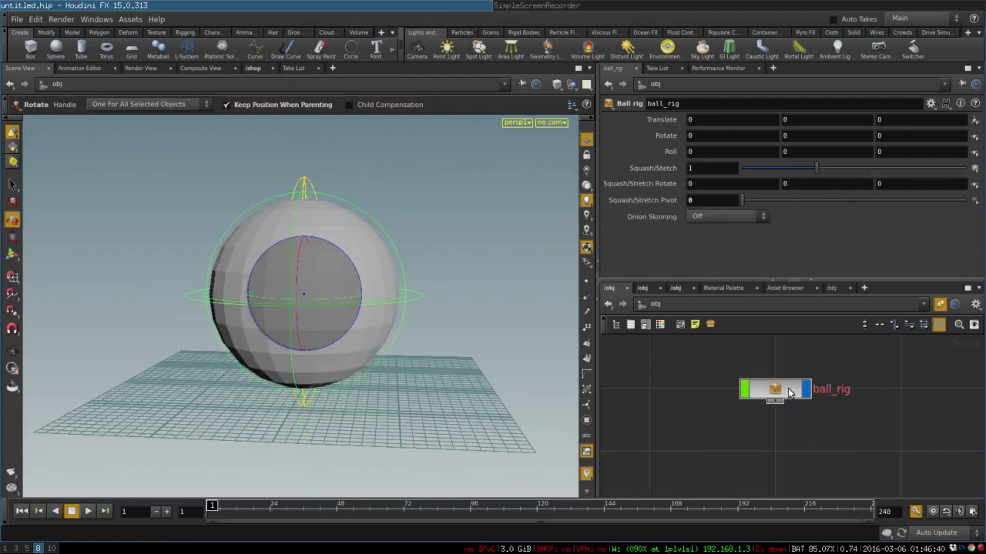
Step: Match ball_rig to its current definition and set its Squash/Stretch Pivot to -1
right_click(788, 393)
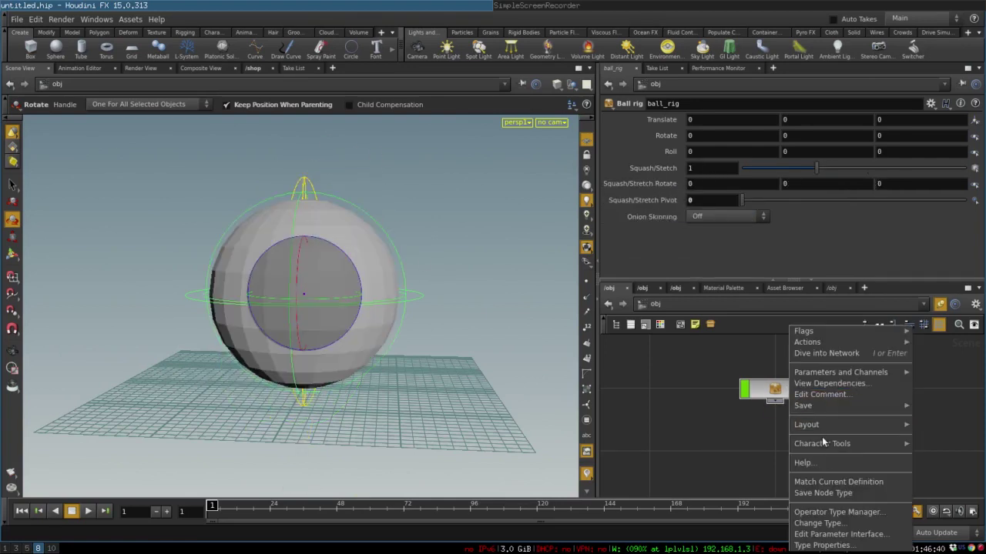
click(818, 480)
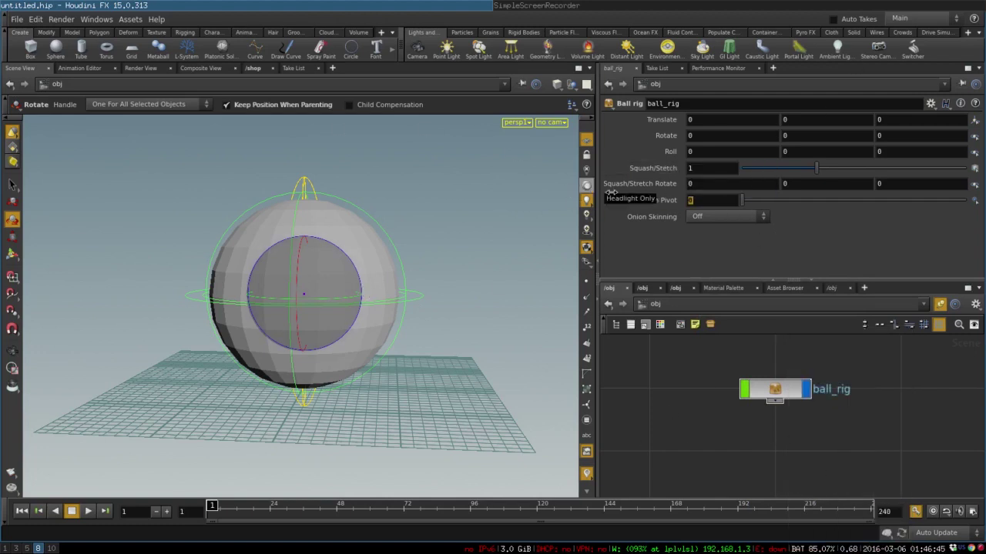
double_click(699, 201)
text(-1)
key(Return)
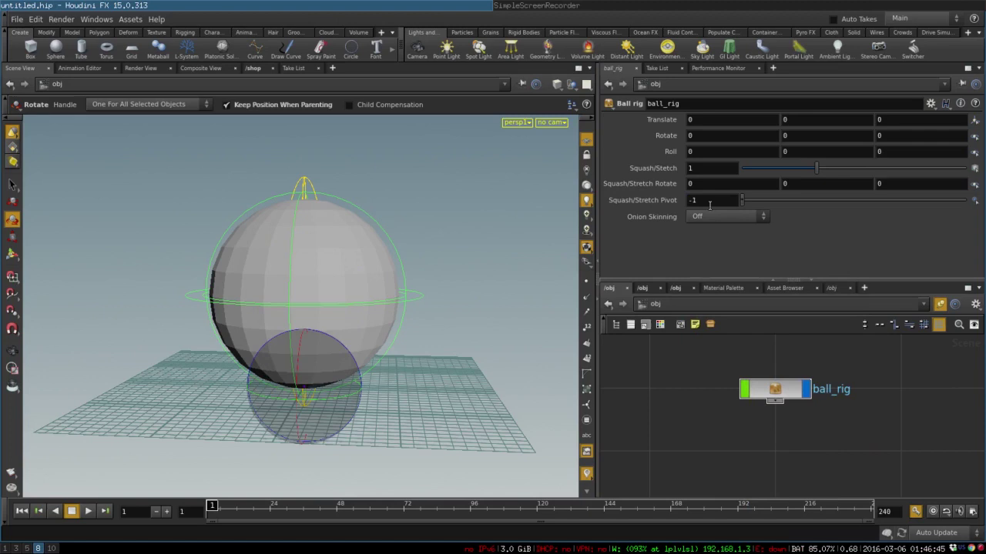
Step: Enable the range on the asset's Squash/Stretch Pivot (py2) parameter with a minimum of -1, and accept the type properties
right_click(775, 391)
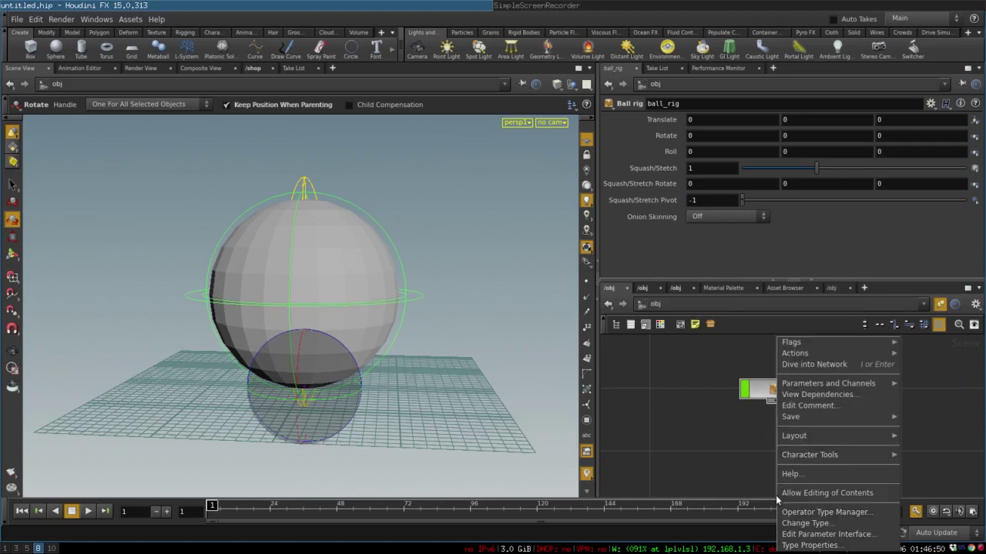
click(805, 547)
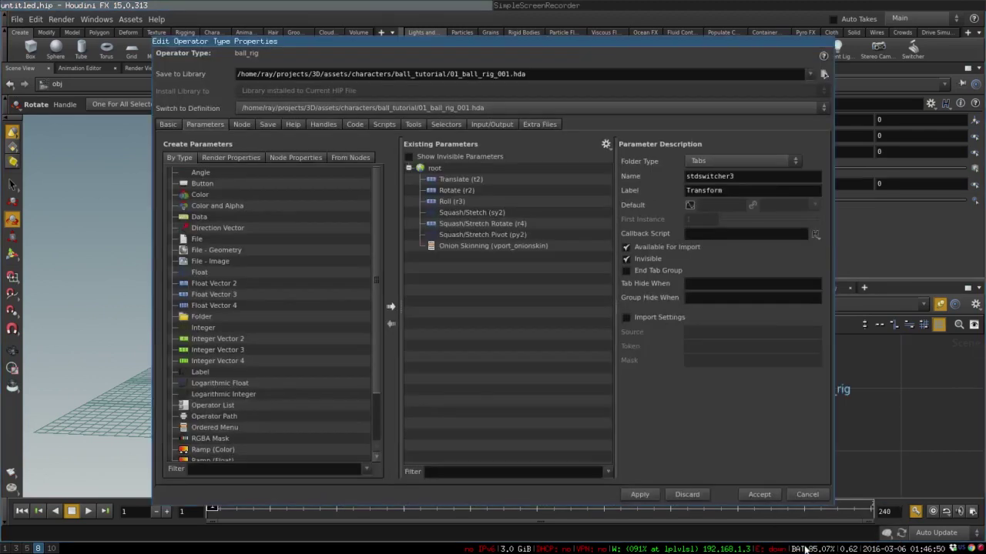
click(460, 235)
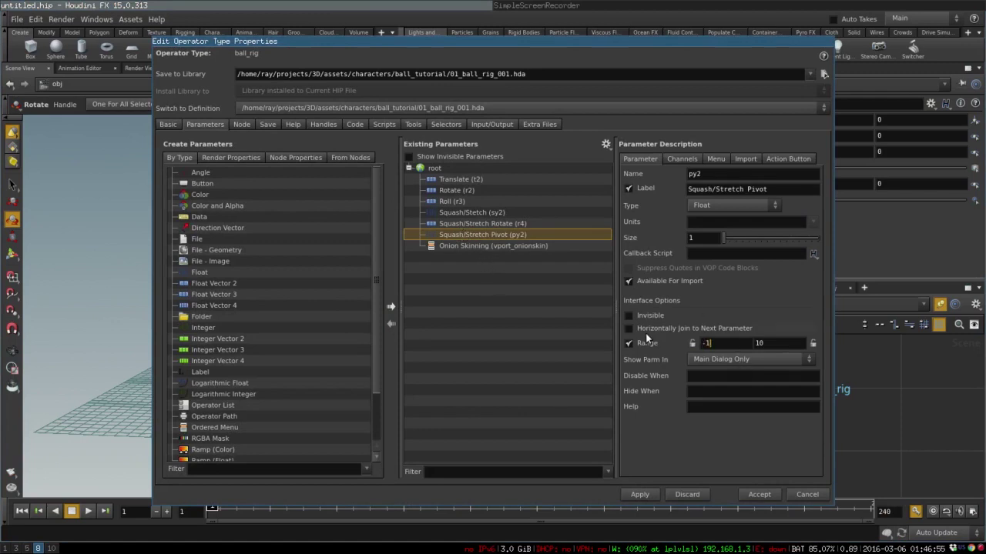
click(757, 494)
Step: Match the ball_rig node to the updated asset definition to lock its contents again
click(772, 518)
right_click(790, 389)
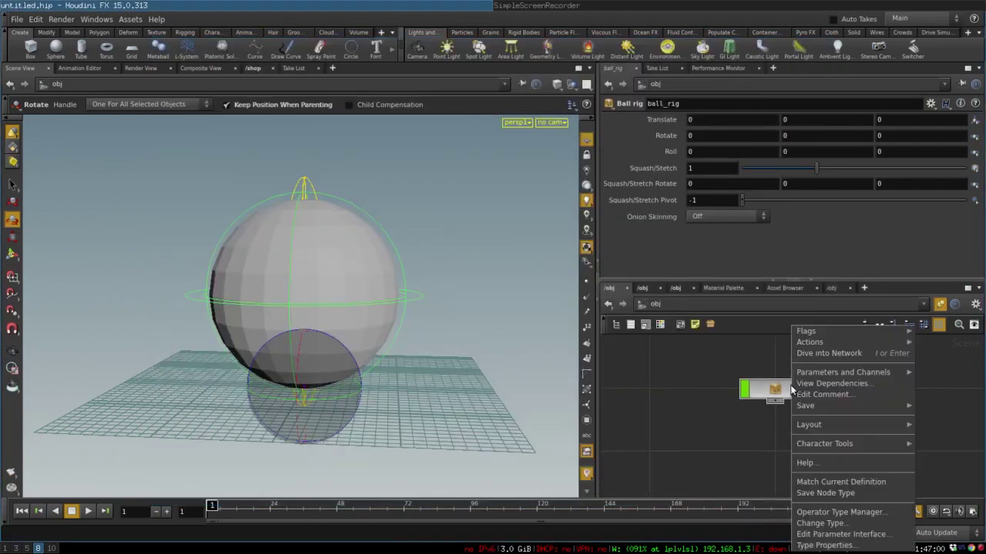
click(809, 488)
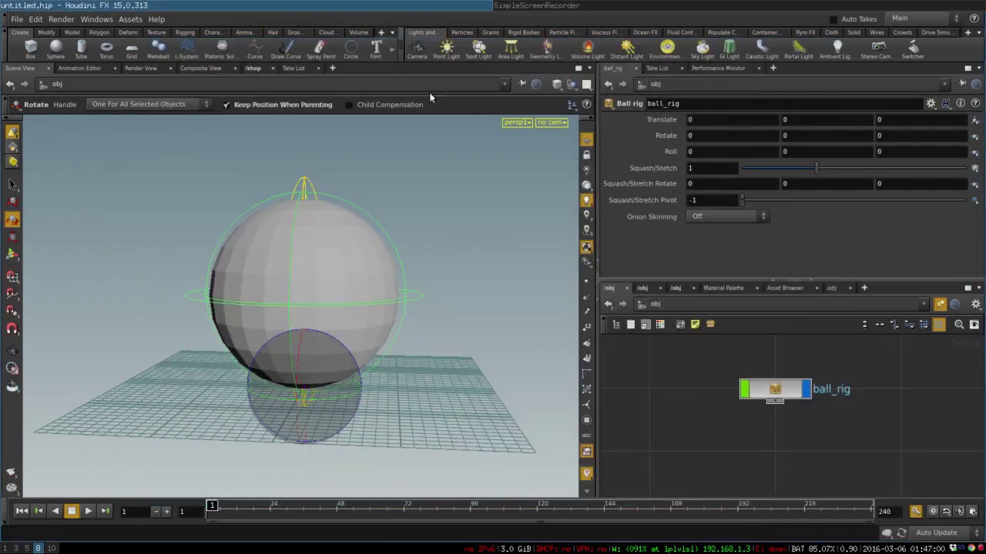
Step: Tilt the squash control to about -3, 14.3, 15.6 and stretch the ball to about 1.41 using the viewport handles
alt+drag(436, 245, 346, 257)
drag(316, 367, 326, 323)
key(e)
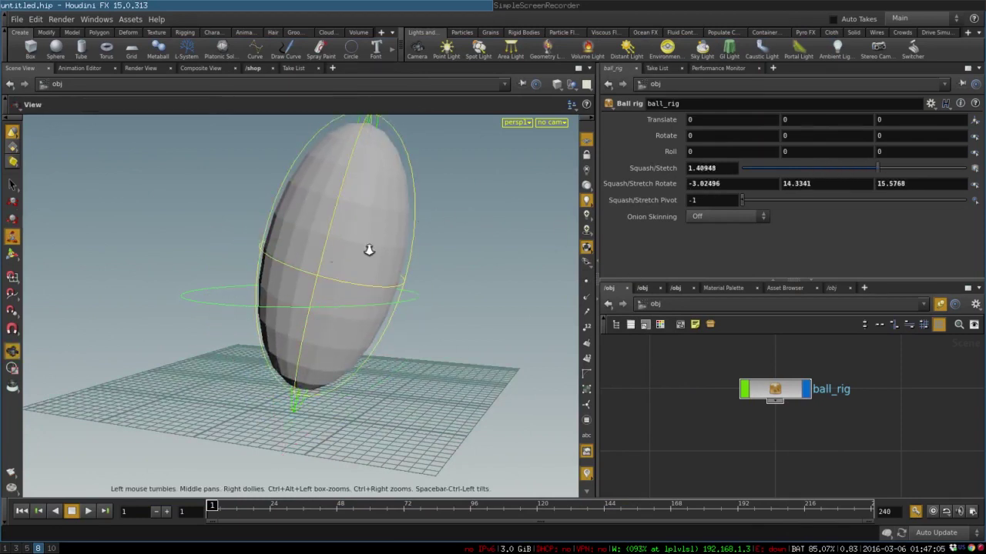
Step: Rotate the ball freehand with the Rotate handle to a Roll of about 27.6, 9.4, 204.6
alt+right_drag(369, 250, 323, 265)
key(r)
drag(339, 249, 392, 287)
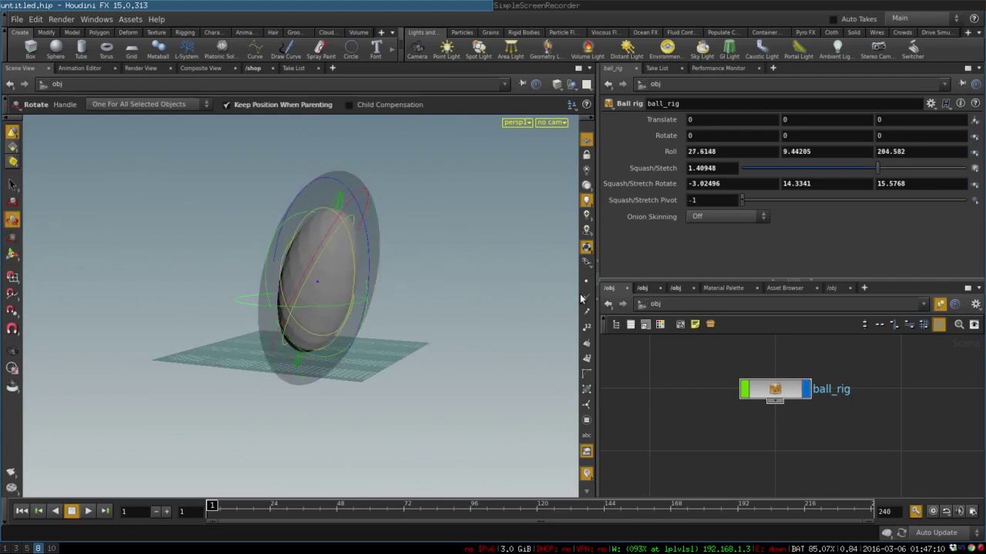
Step: Reset the ball rig's Roll, Squash/Stretch and Squash/Stretch Rotate parameters to their default values
ctrl+middle_click(704, 152)
ctrl+middle_click(670, 167)
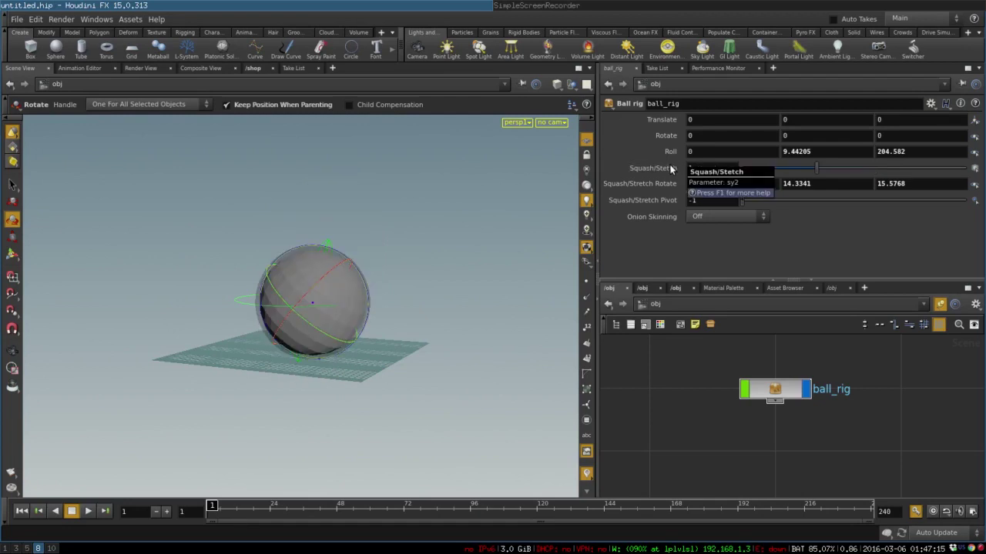
ctrl+middle_click(670, 182)
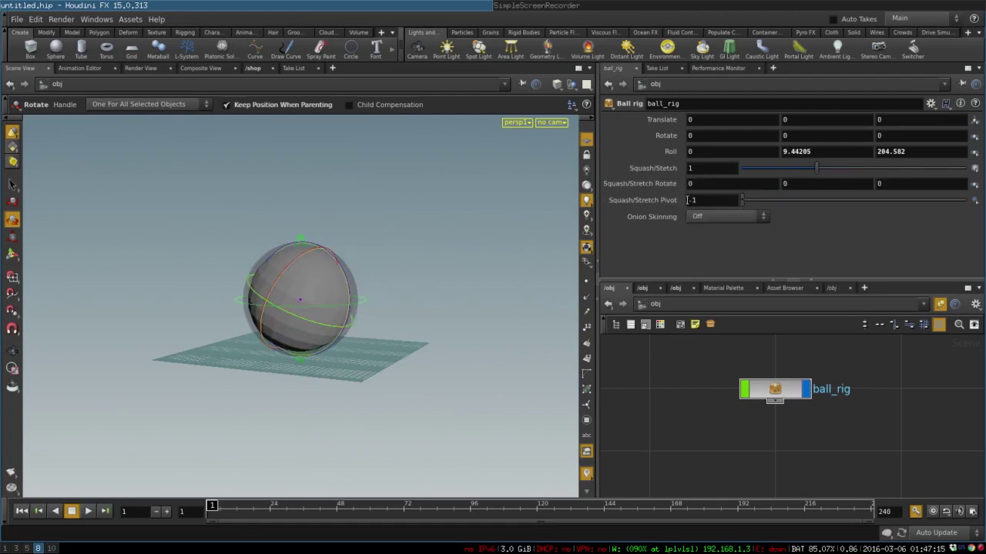
ctrl+middle_click(666, 151)
alt+drag(533, 207, 400, 292)
alt+right_drag(331, 279, 409, 392)
alt+drag(409, 391, 300, 373)
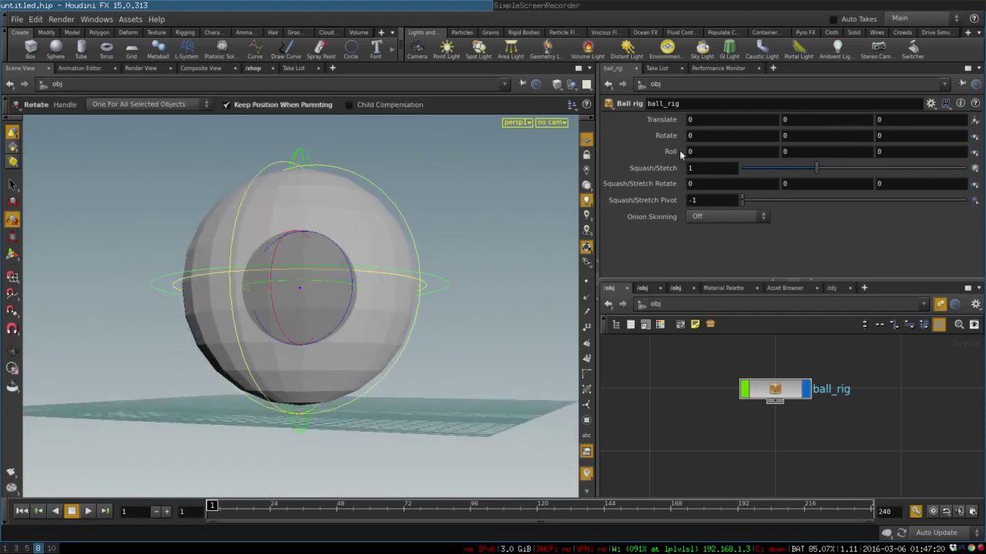
Step: Keyframe ball_rig's Translate at 0, 0, 0 on frame 1 and go to frame 40
alt+click(600, 151)
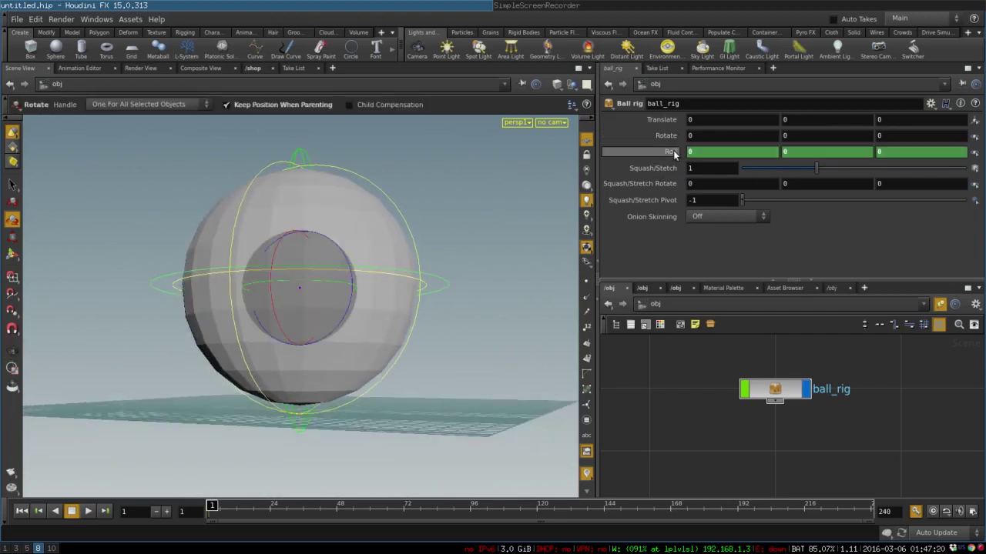
click(771, 388)
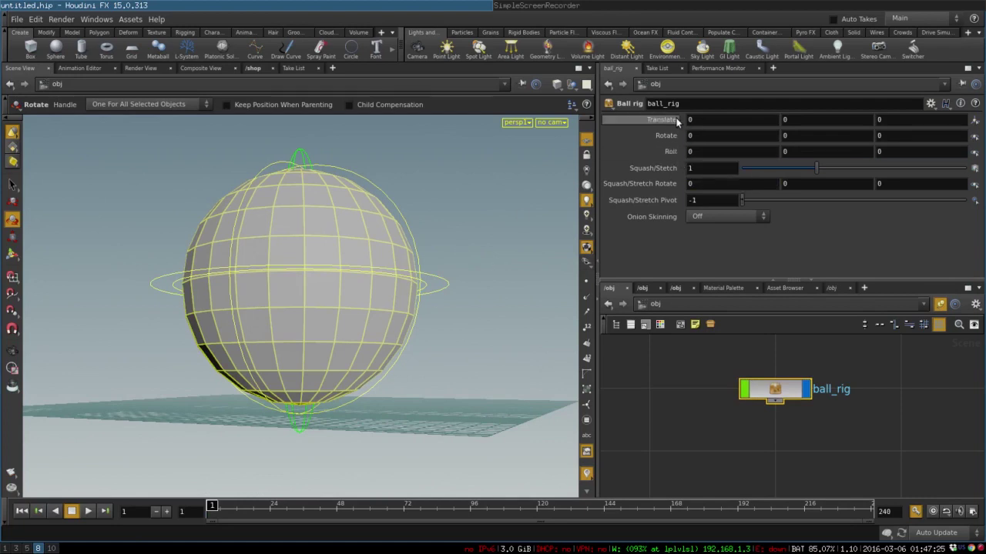
drag(269, 506, 315, 505)
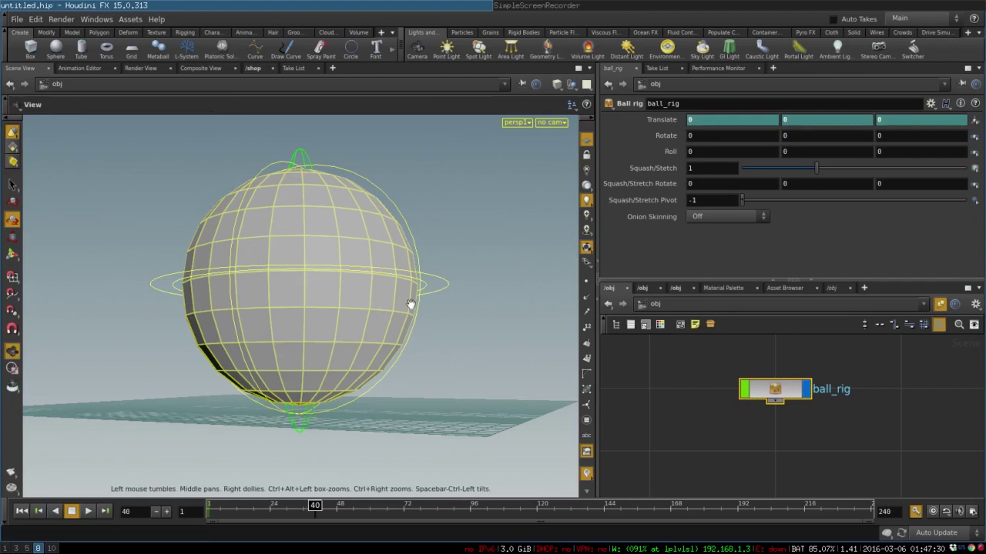
Step: Raise the ball to about 6.48 in Translate Y at frame 40 and keyframe its position
alt+right_drag(409, 302, 239, 314)
key(t)
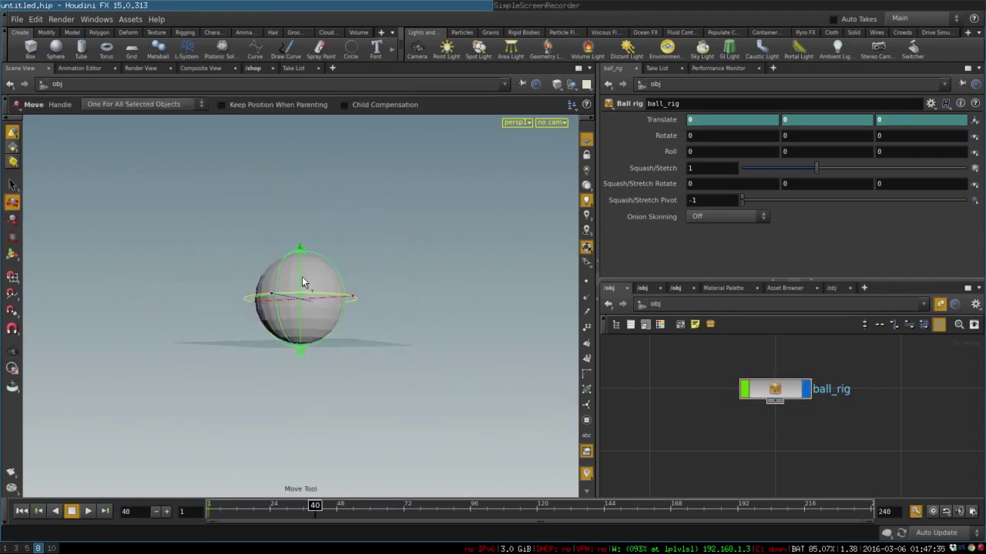
drag(302, 282, 325, 77)
alt+right_drag(308, 242, 178, 254)
alt+drag(258, 266, 271, 319)
key(t)
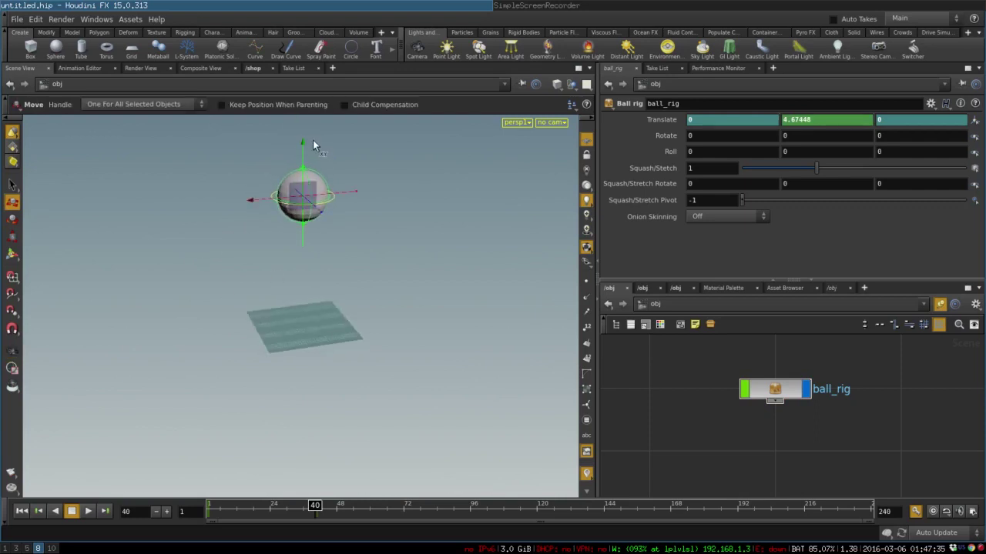
drag(304, 143, 311, 99)
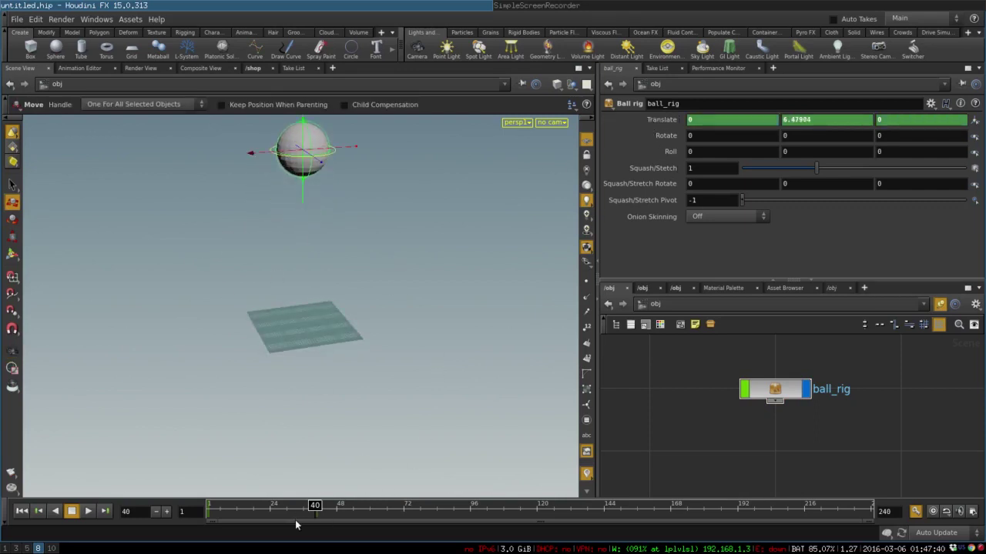
Step: Go to frame 20 and set Onion Skinning to Full Deformation to preview the ball's motion
click(260, 506)
click(712, 216)
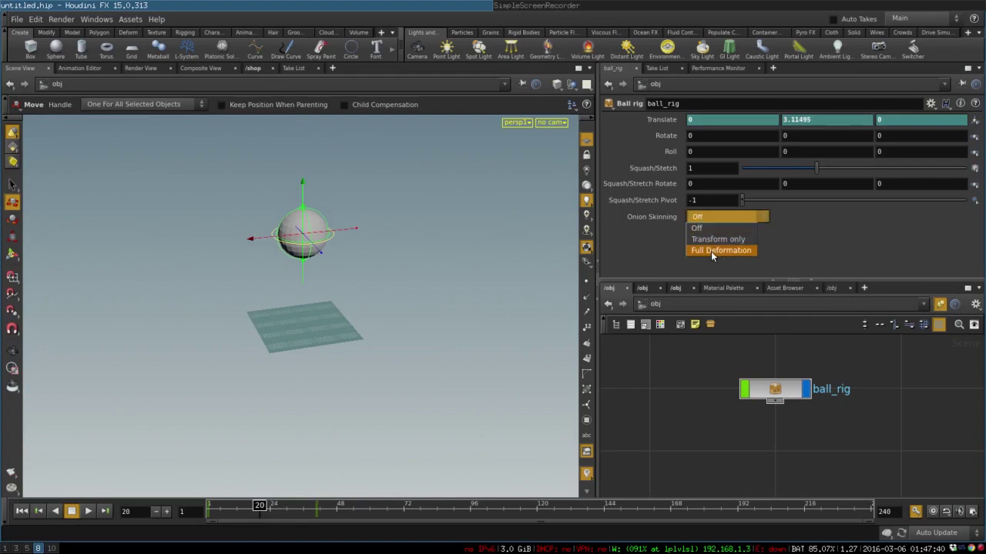
click(714, 251)
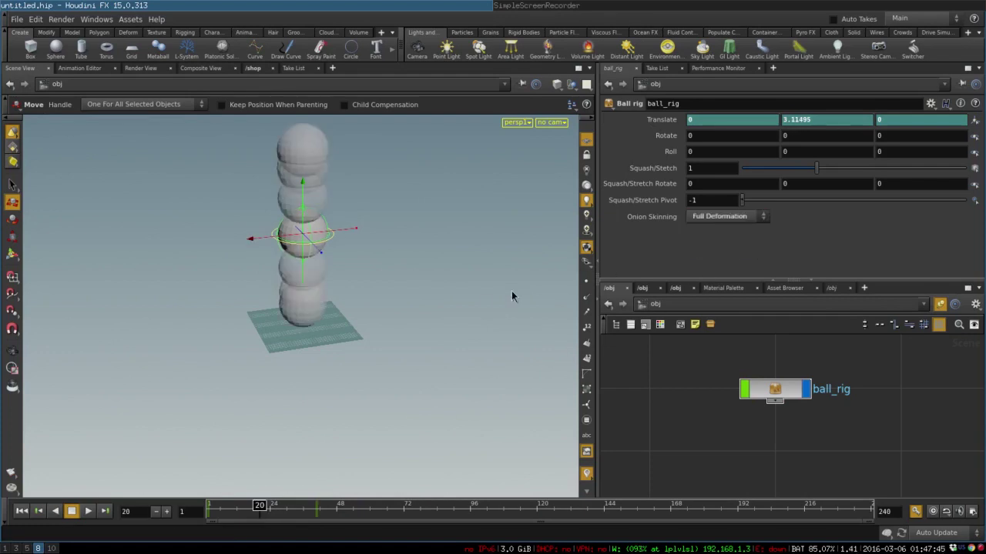
alt+drag(512, 295, 361, 285)
alt+right_drag(362, 284, 348, 210)
alt+middle_drag(325, 264, 351, 447)
alt+drag(343, 388, 310, 383)
alt+middle_drag(329, 371, 347, 284)
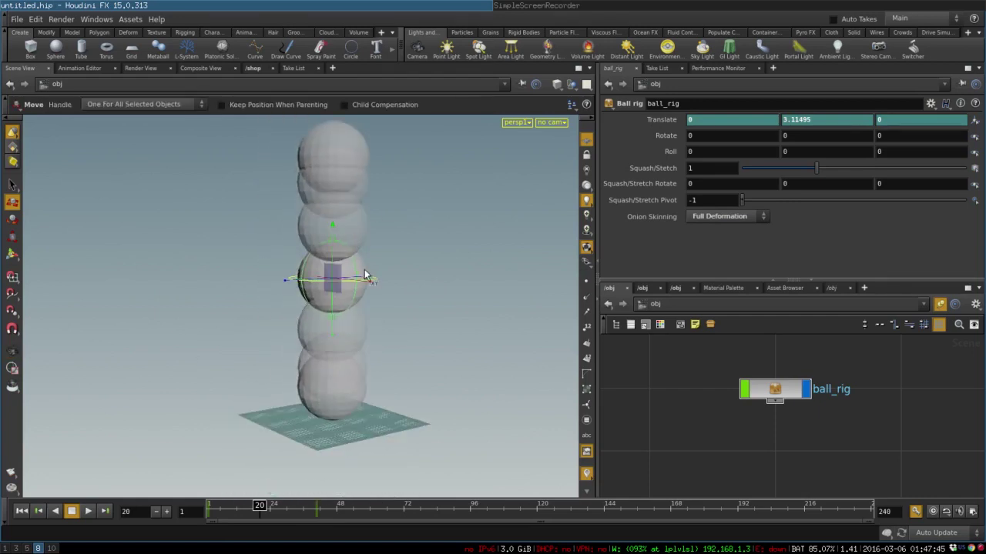
Step: Stretch the onion-skinned ball to about 1.32 and reset Squash/Stretch to its default
key(t)
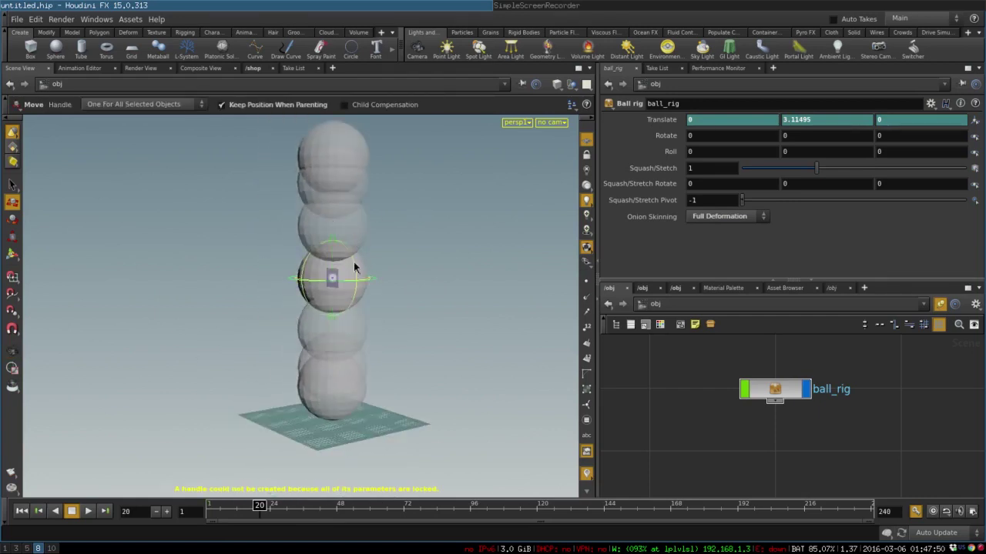
key(e)
key(r)
key(e)
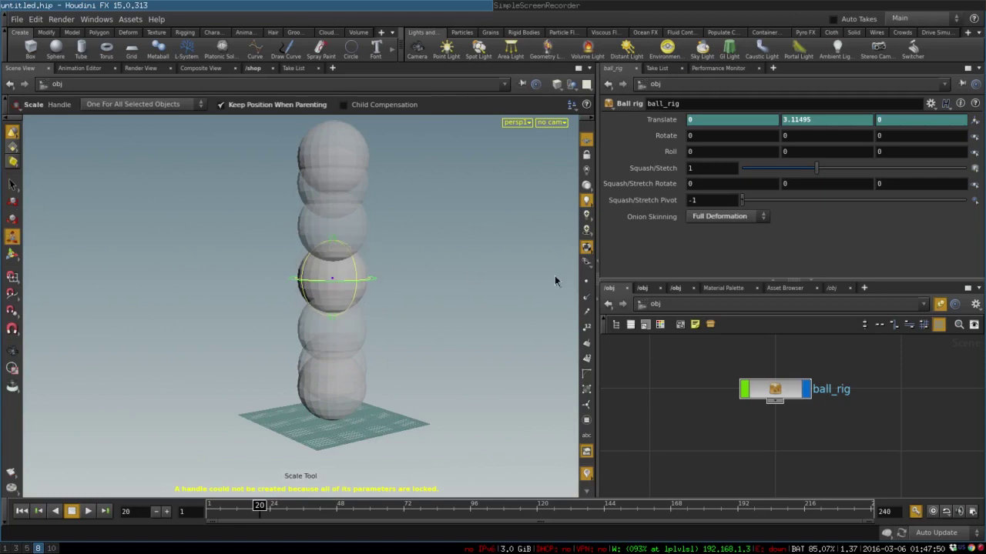
drag(814, 167, 869, 150)
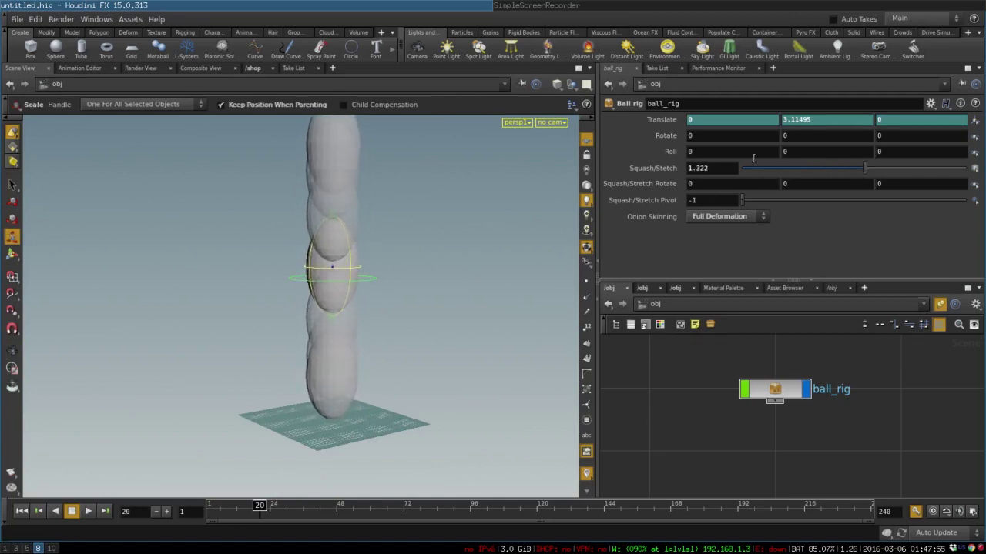
ctrl+middle_click(631, 166)
Step: Set Onion Skinning to Off and reset Translate to its defaults, clearing the ball's animation
click(757, 222)
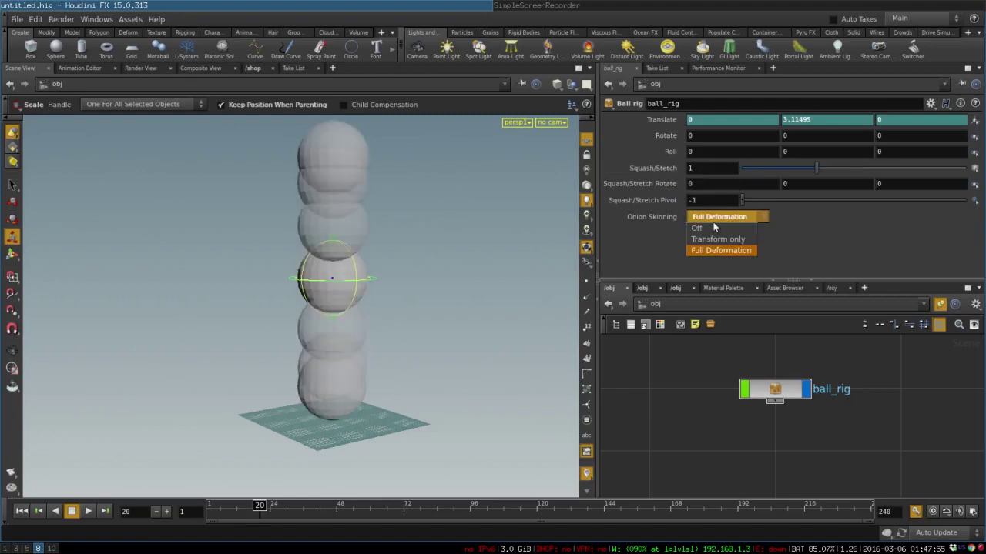
click(705, 217)
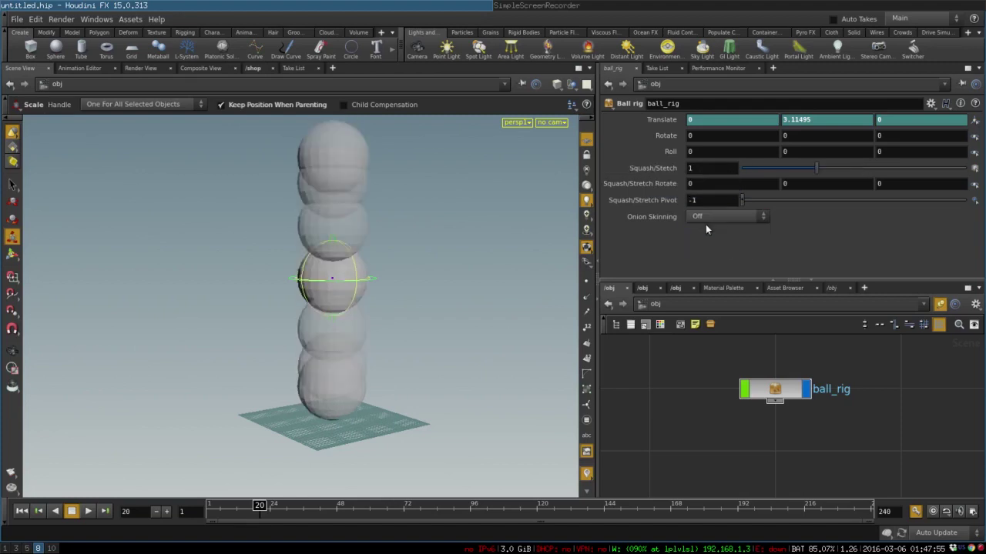
ctrl+middle_click(664, 118)
right_drag(417, 310, 326, 329)
middle_drag(302, 424, 302, 360)
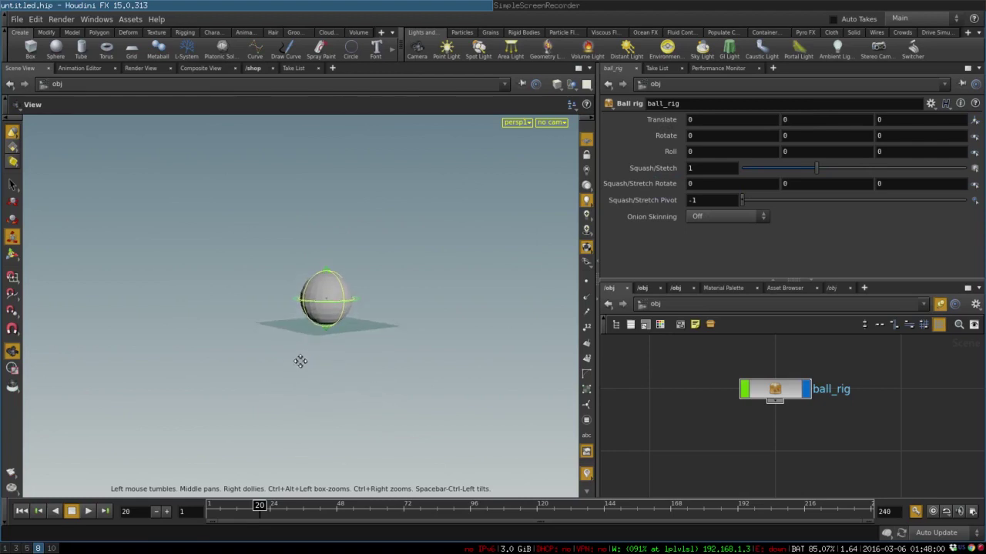
right_drag(323, 338, 525, 262)
mouse_move(416, 300)
mouse_down()
mouse_move(383, 319)
mouse_move(301, 334)
mouse_move(369, 306)
mouse_move(383, 334)
mouse_move(341, 326)
mouse_move(348, 334)
mouse_up()
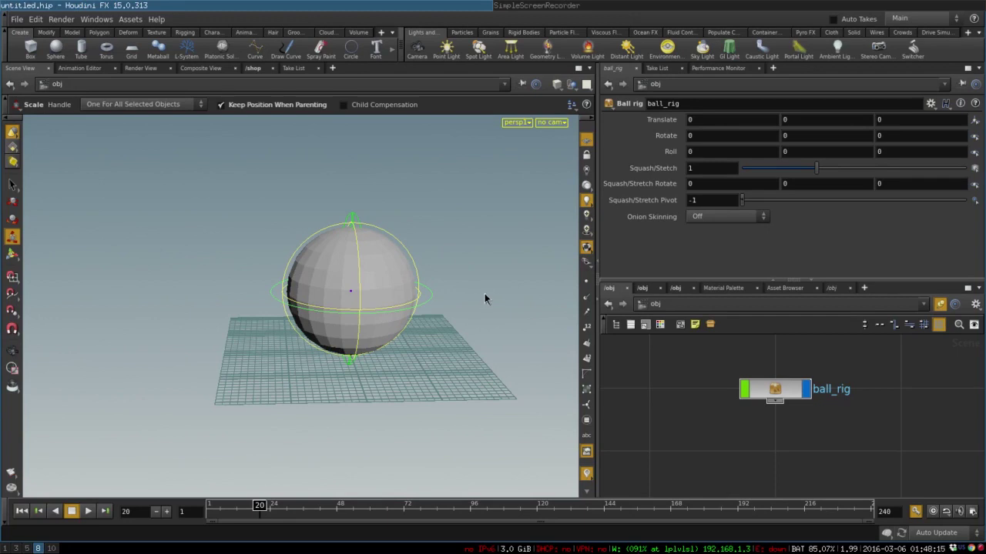
key(space)
drag(445, 280, 403, 321)
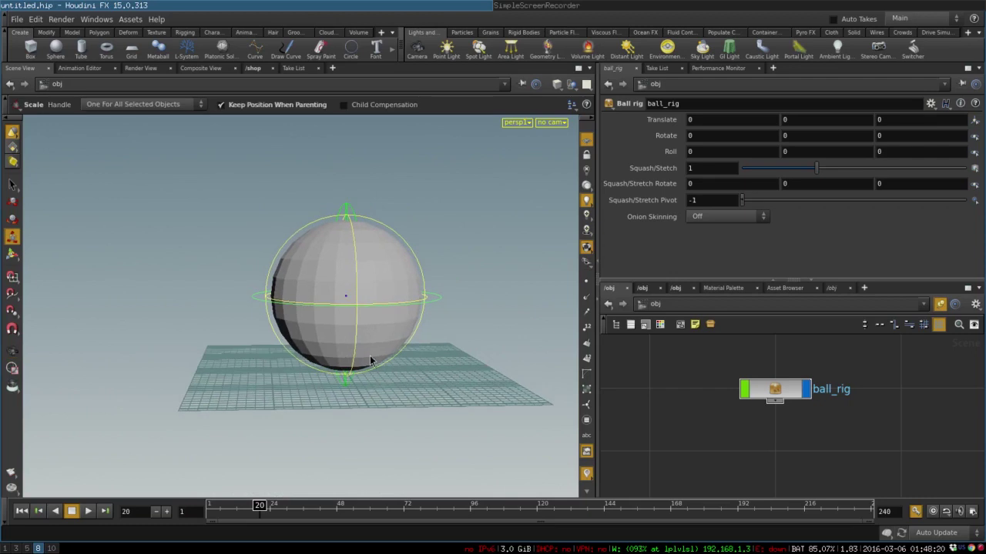
click(666, 6)
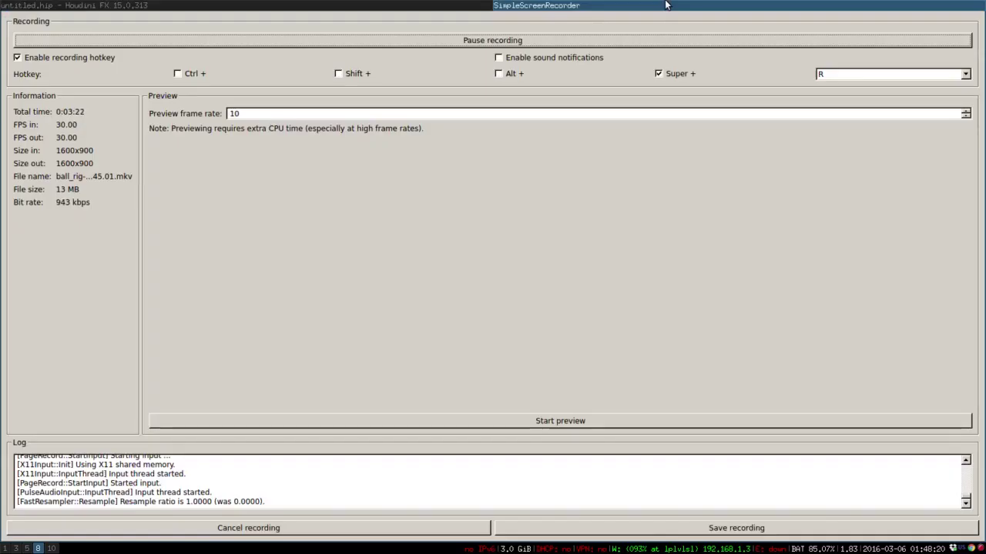
click(643, 528)
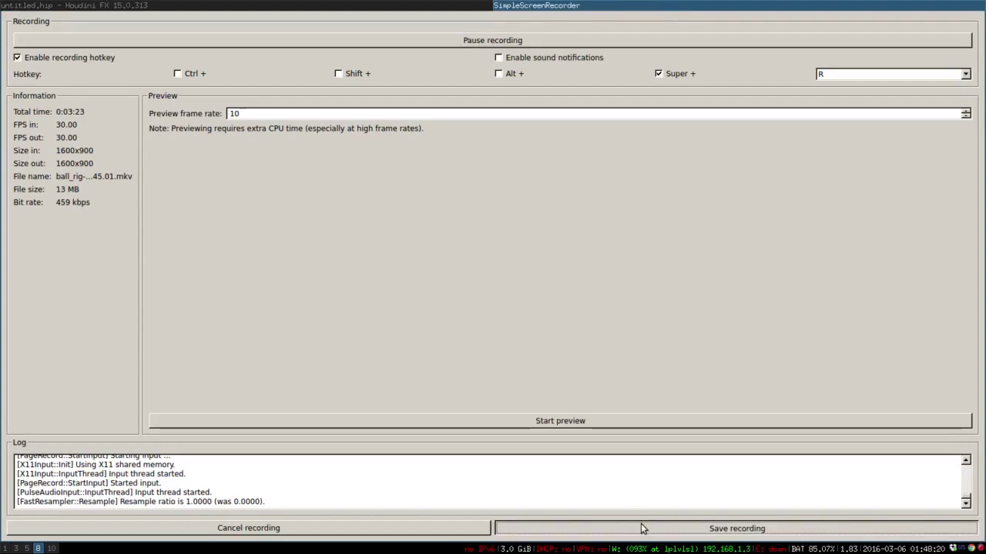